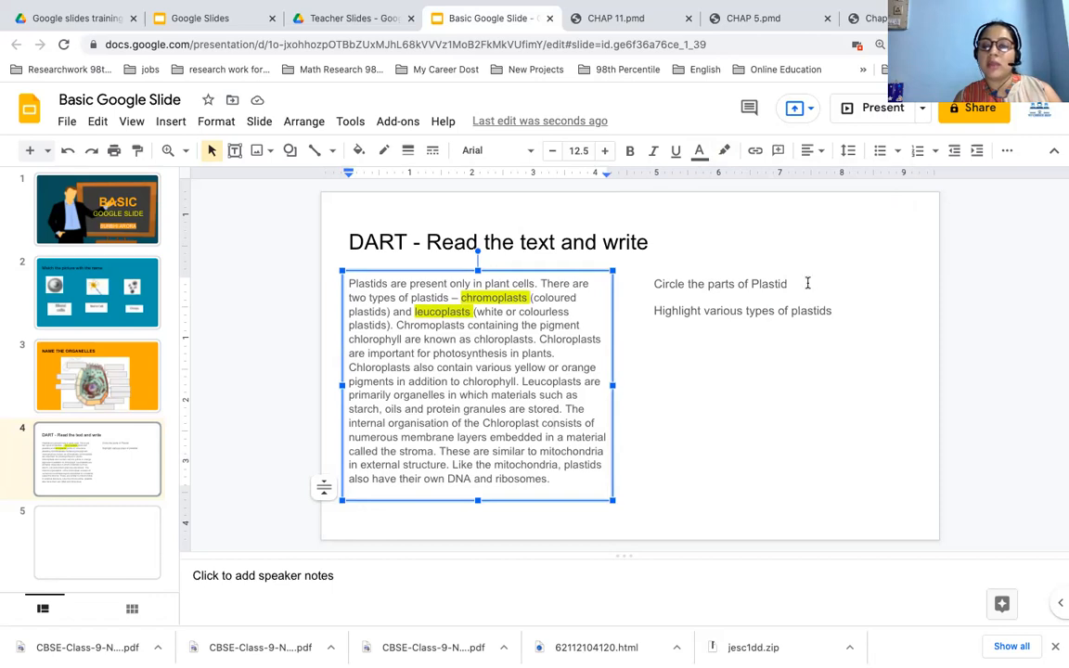
Change the first instruction in the task text box to read "Circle the colour of pigments"
left_click(831, 308)
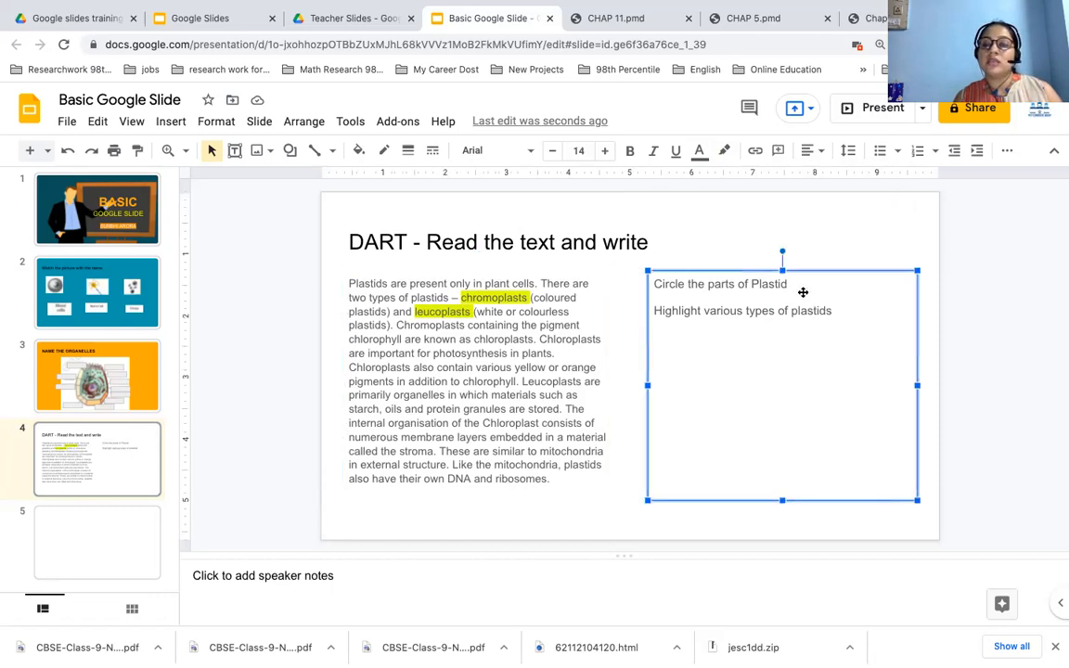
left_click(766, 324)
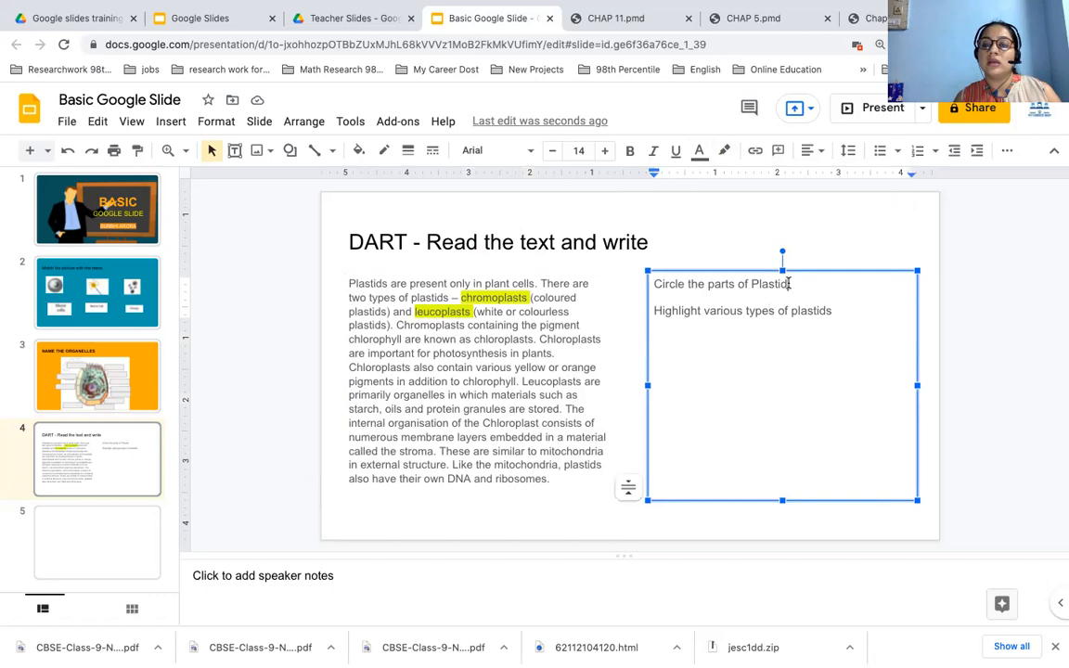
left_click(788, 283)
key("BackSpace")
key("BackSpace")
key("BackSpace")
key("BackSpace")
key("BackSpace")
key("BackSpace")
key("BackSpace")
key("BackSpace")
key("BackSpace")
key("BackSpace")
key("BackSpace")
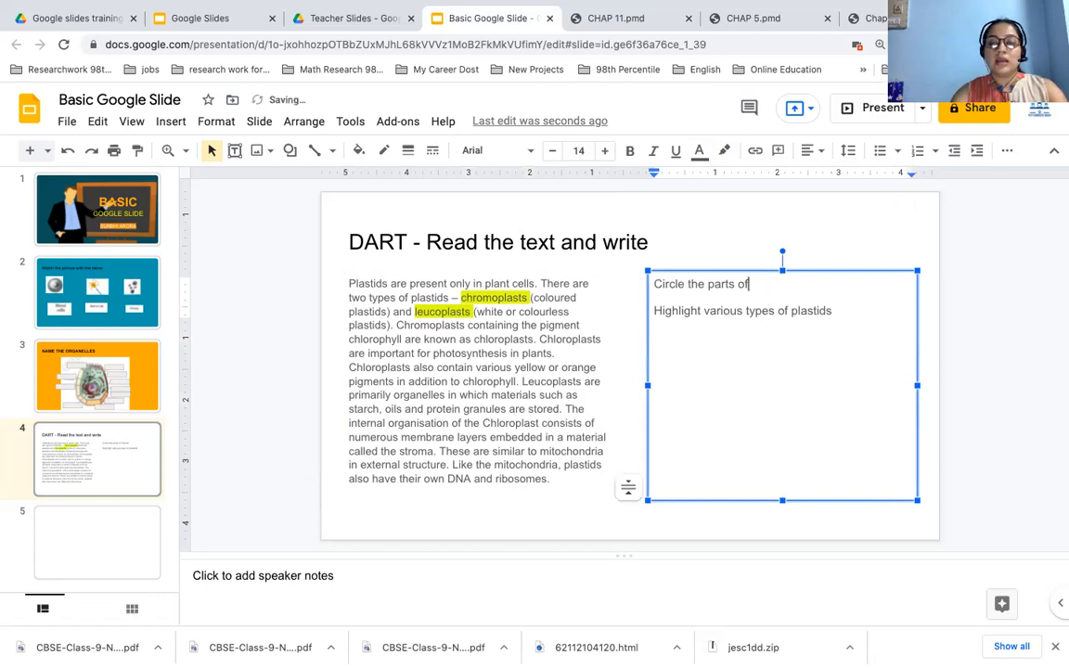
key("BackSpace")
key("BackSpace")
key("BackSpace")
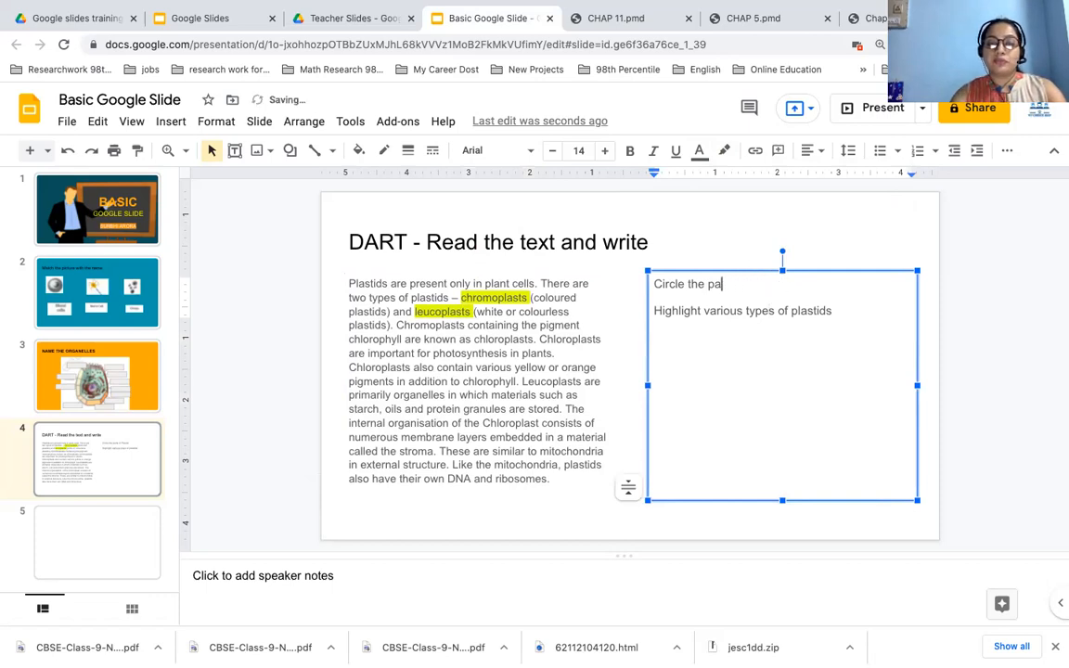
key("BackSpace")
key("BackSpace")
key("BackSpace")
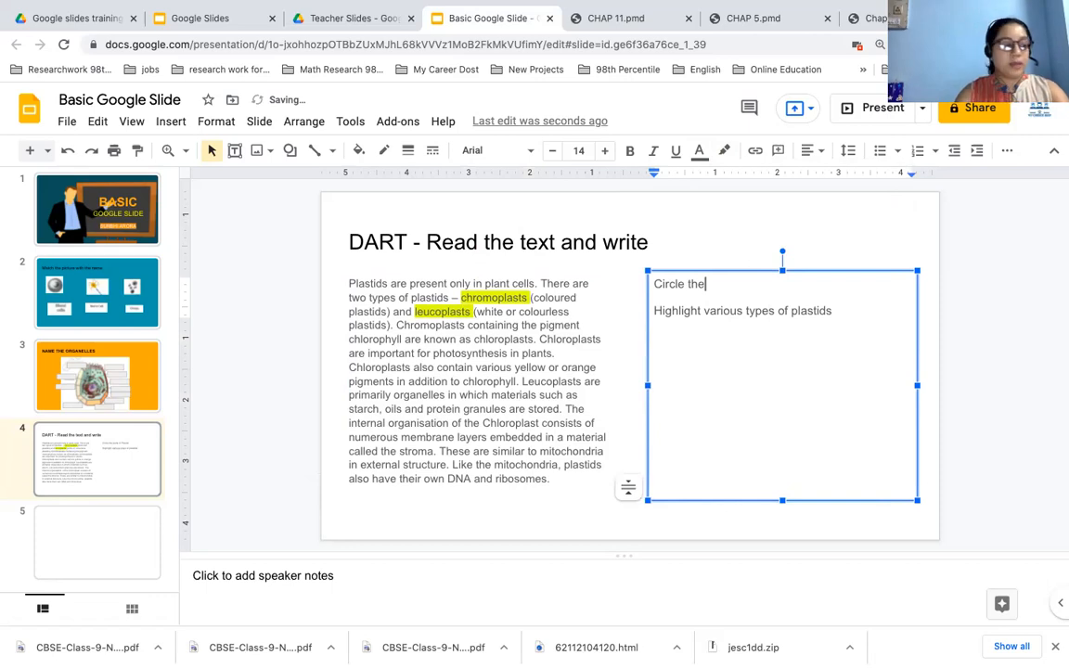
type("co")
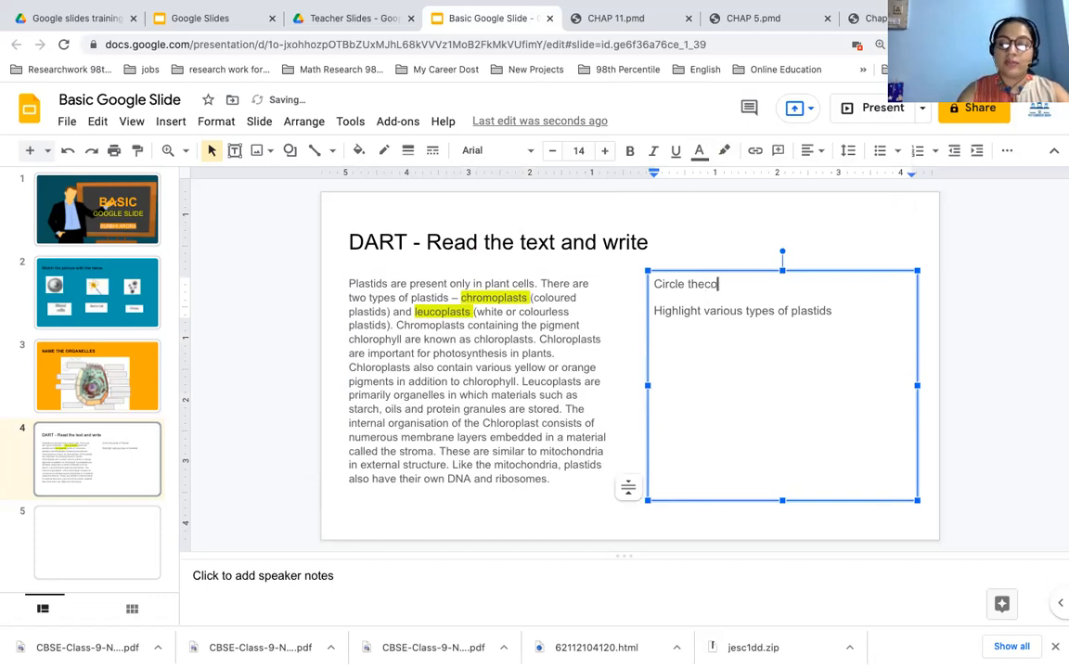
type("lour of ")
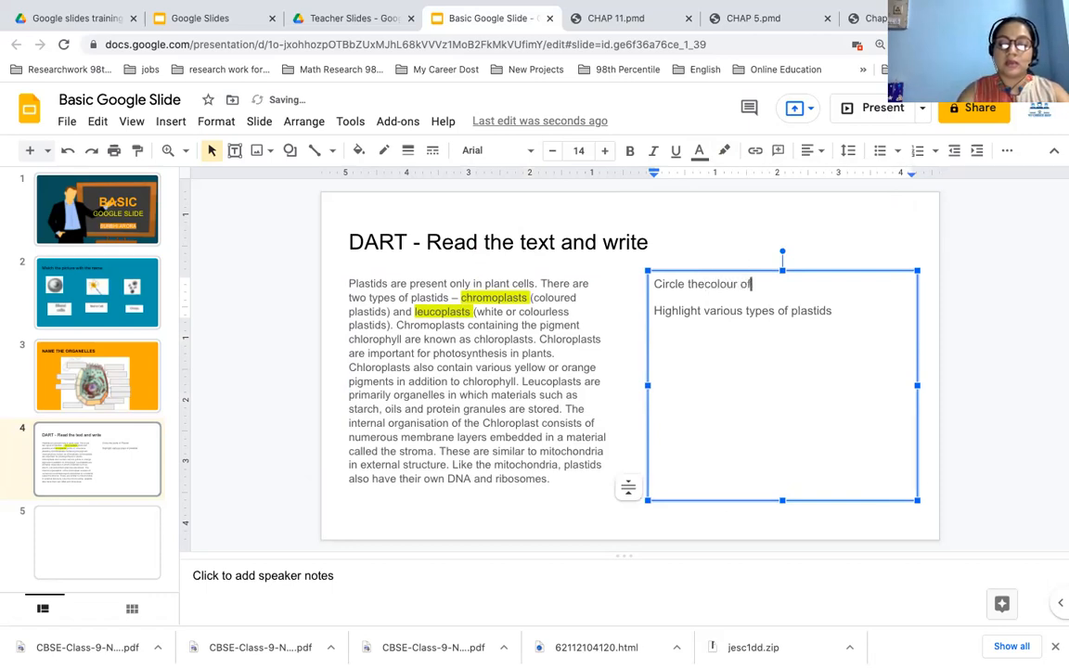
type("pigments")
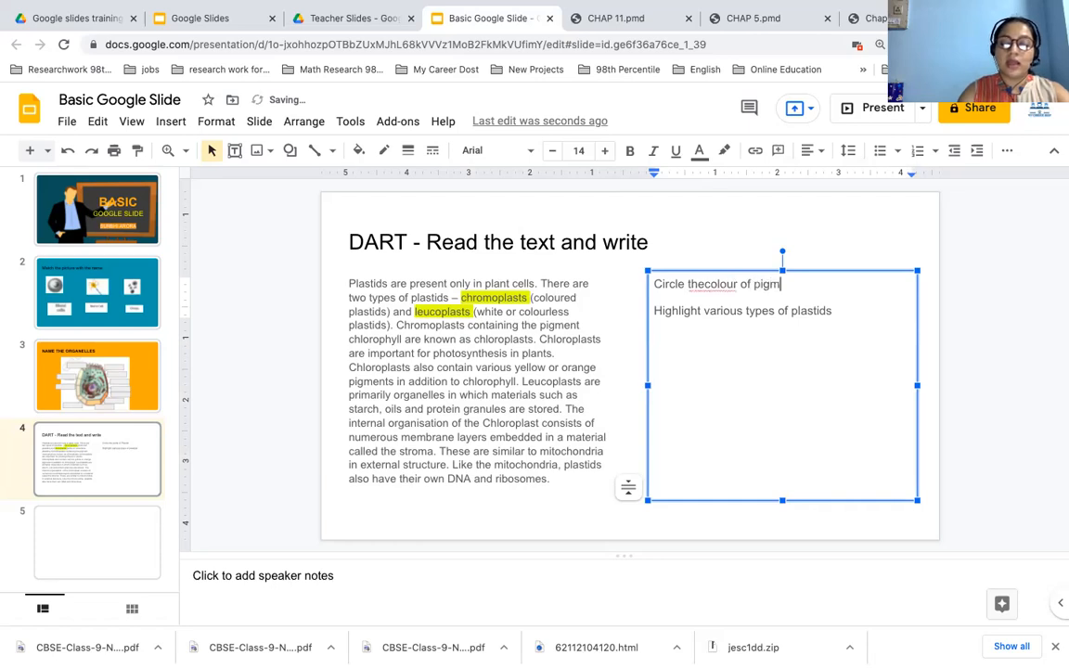
left_click(707, 284)
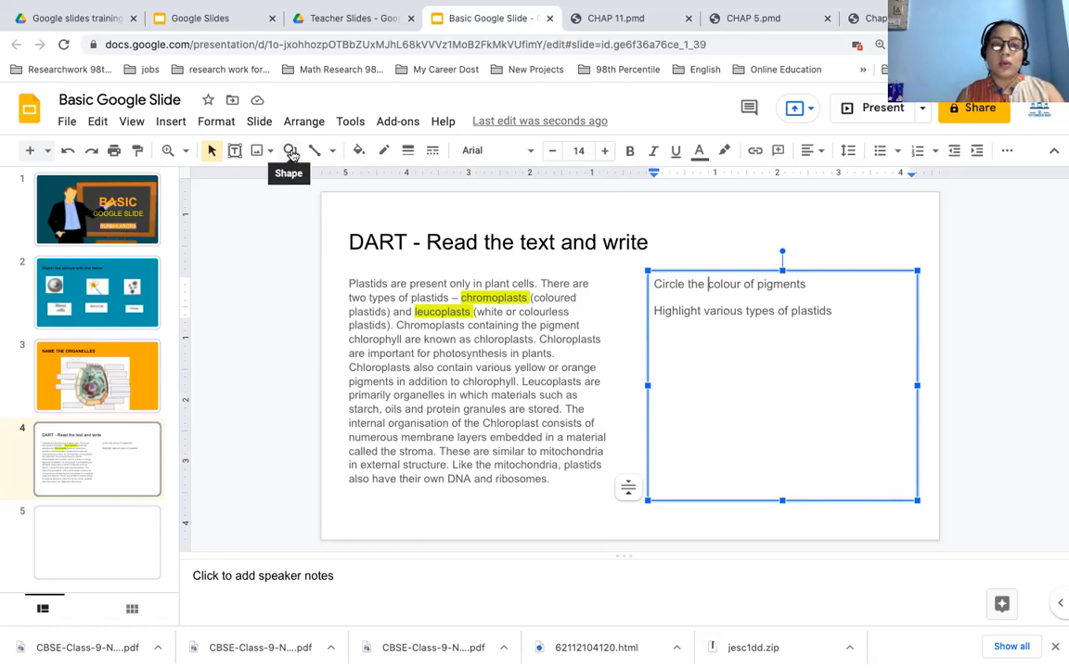
Draw an oval shape over the word "yellow" in the plastids paragraph
left_click(185, 127)
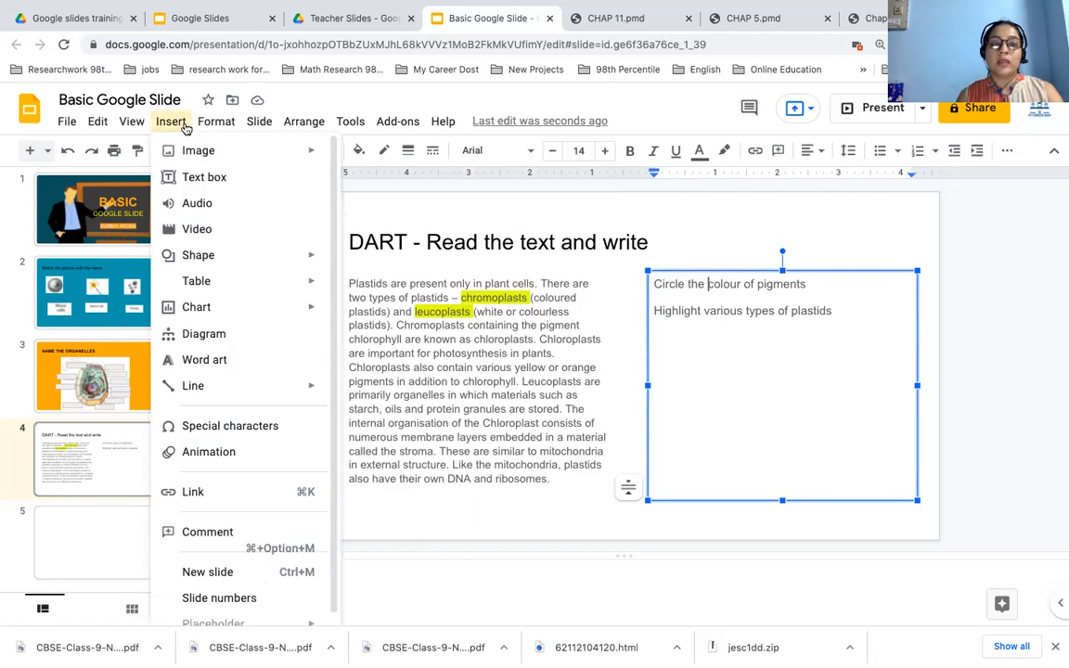
mouse_move(208, 258)
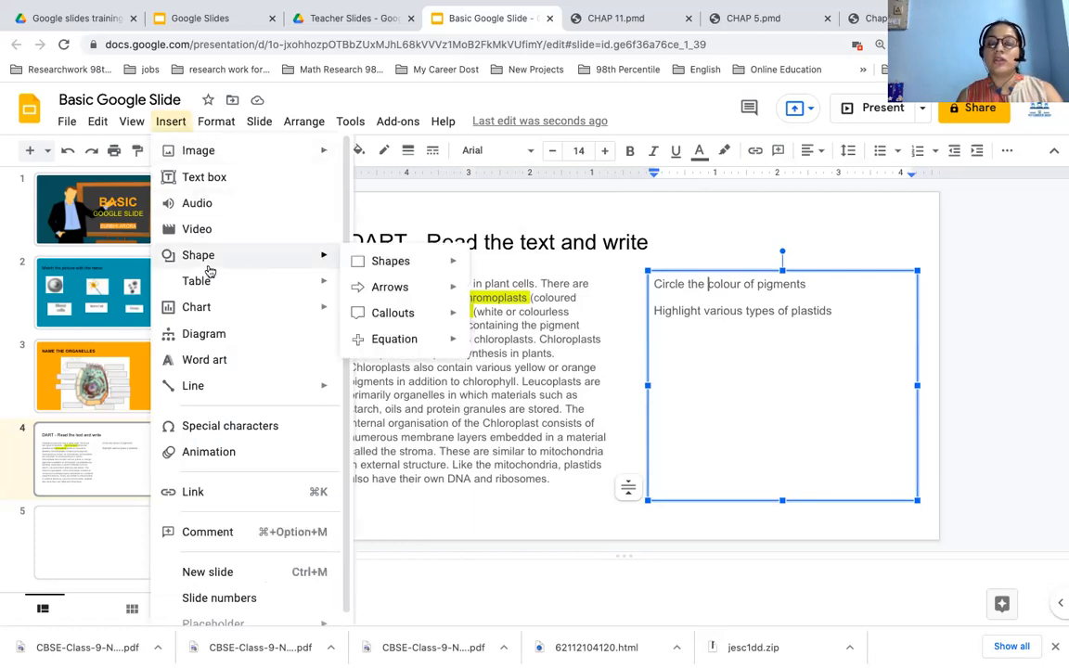
mouse_move(421, 264)
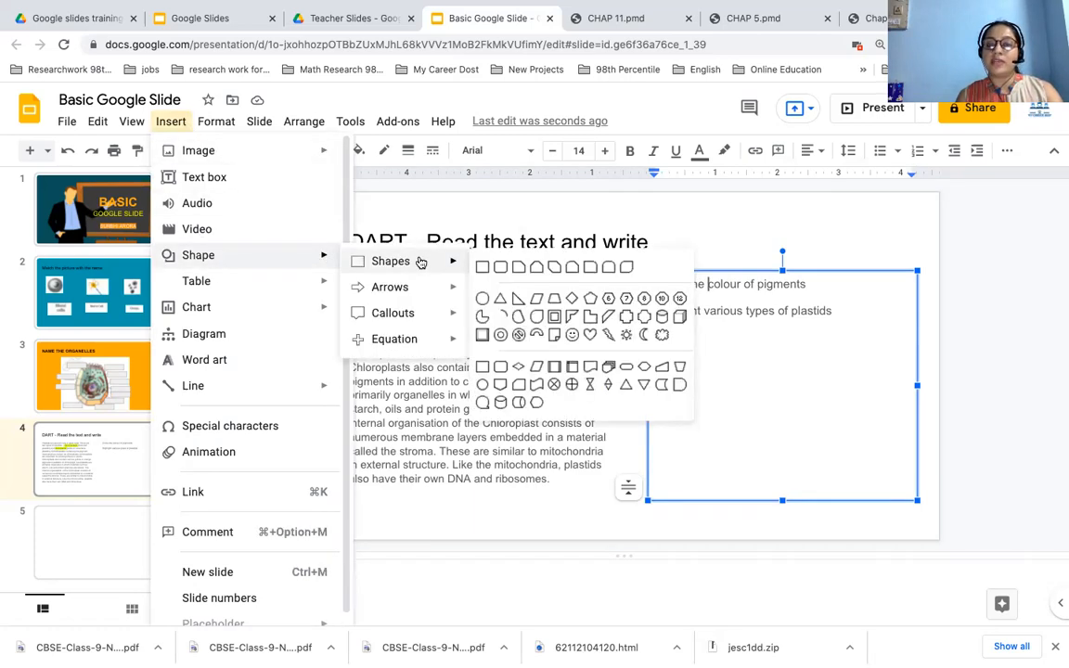
left_click(485, 301)
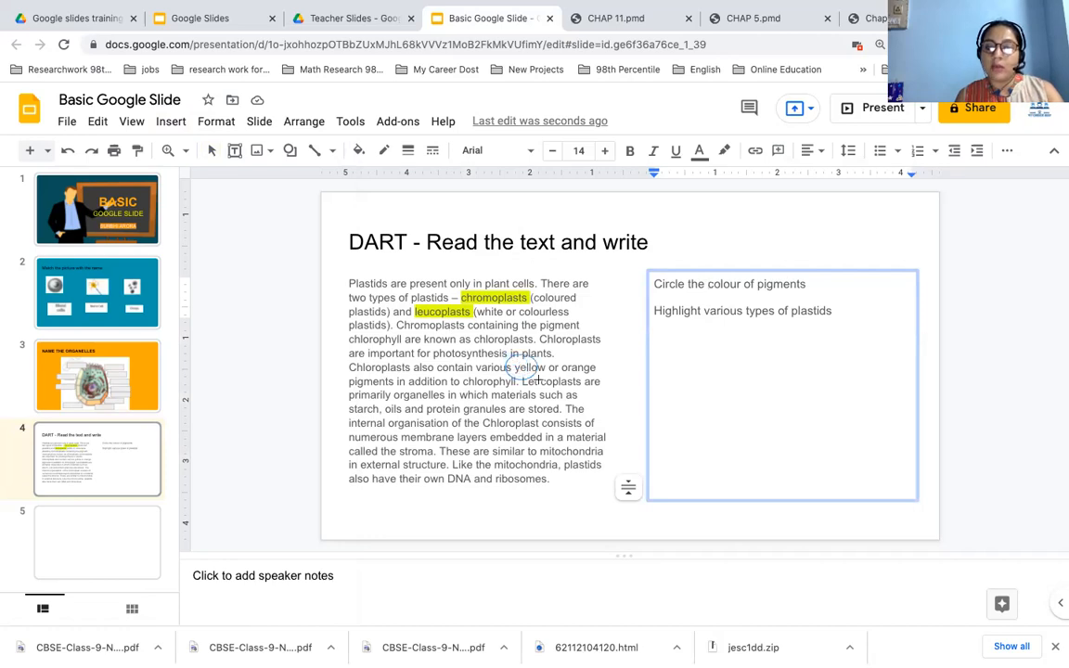
left_click_drag(507, 361, 555, 381)
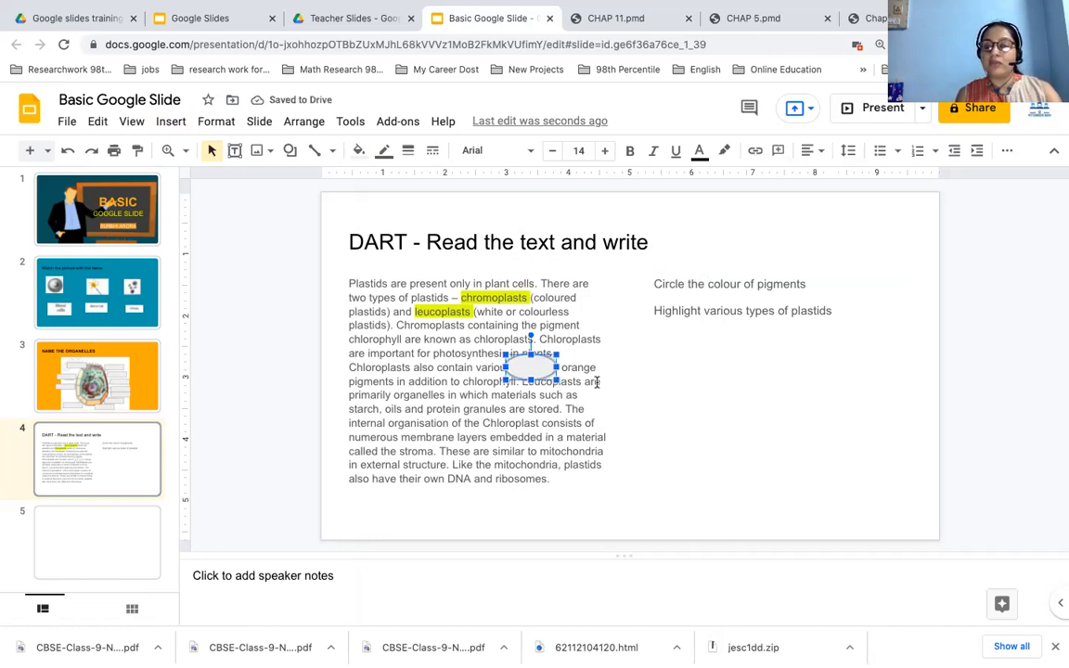
Make the fill of the oval over "yellow" transparent
left_click(545, 382)
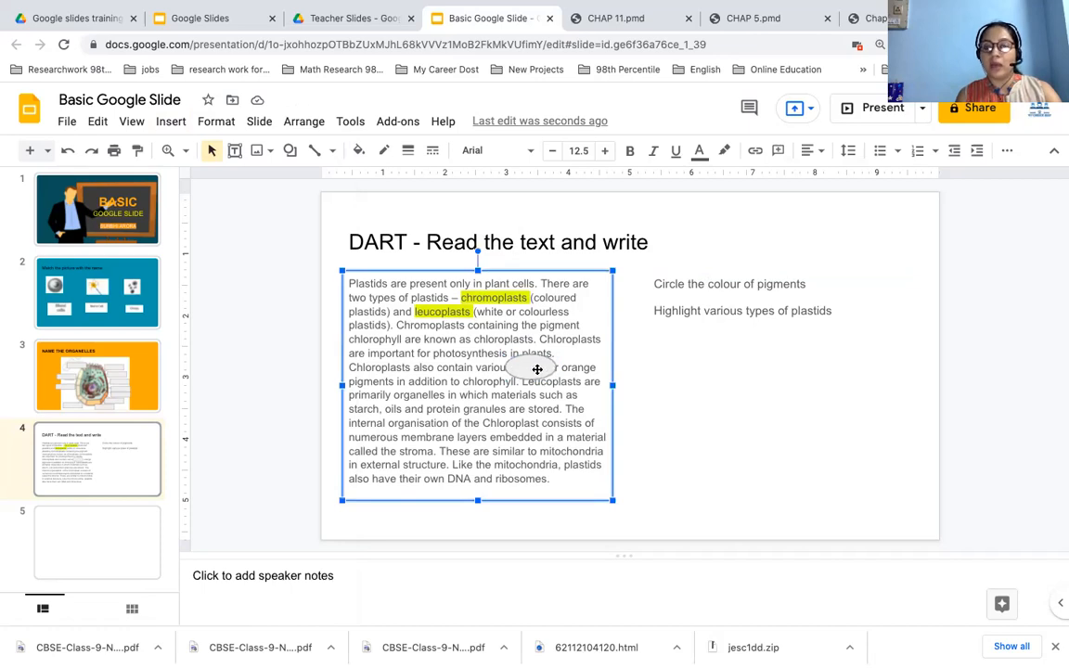
left_click(537, 369)
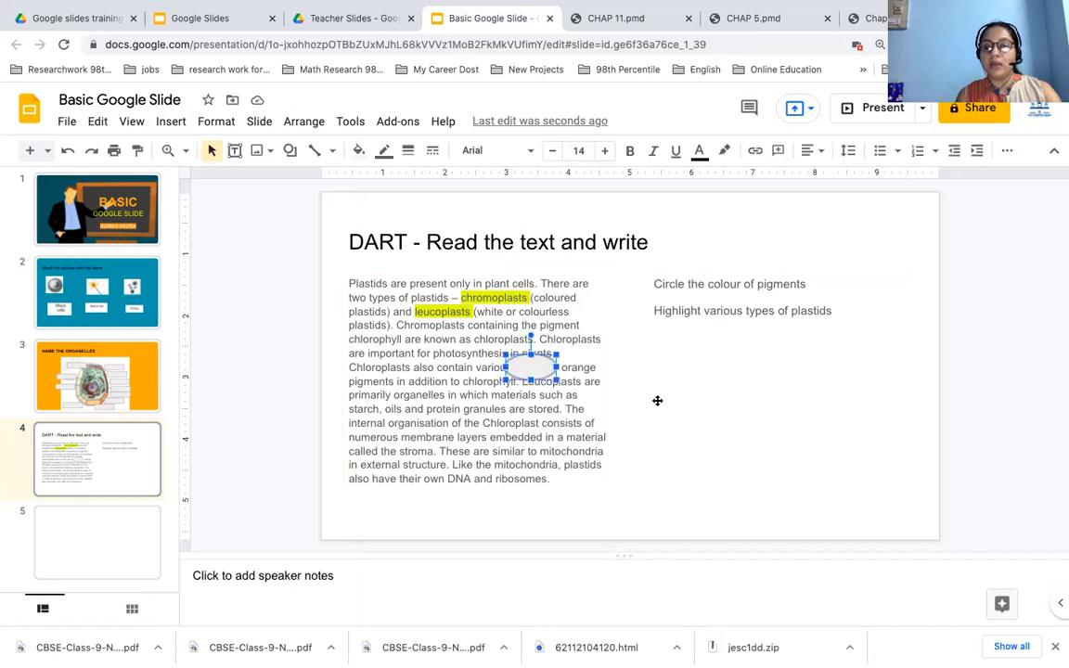
left_click(361, 151)
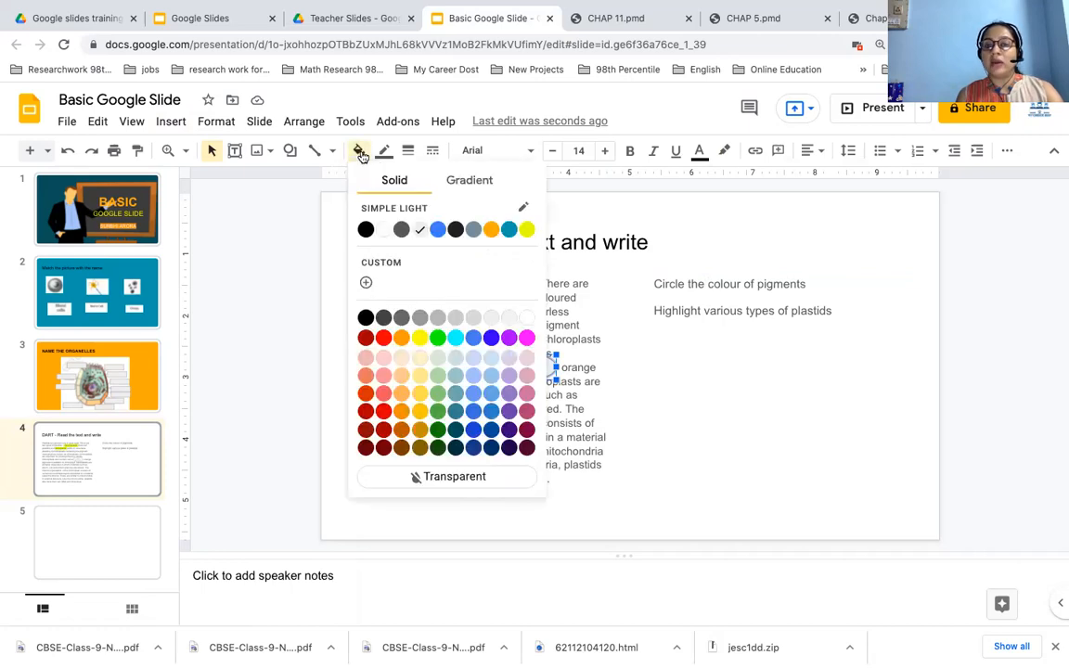
left_click(465, 478)
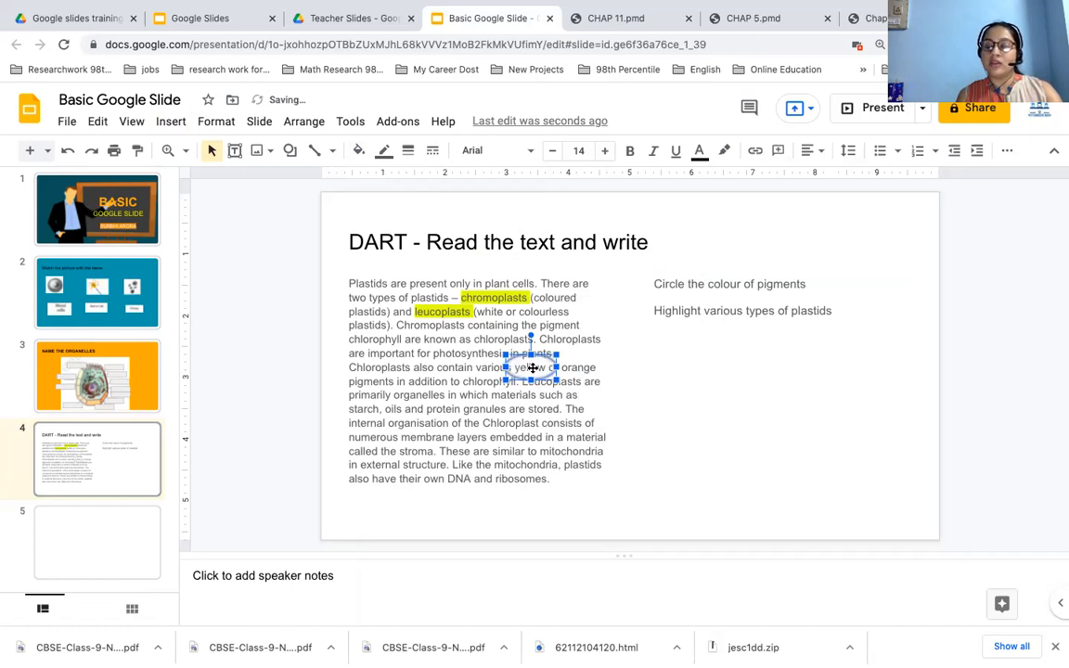
Give the oval around "yellow" a magenta border with a weight of 3px
left_click(384, 155)
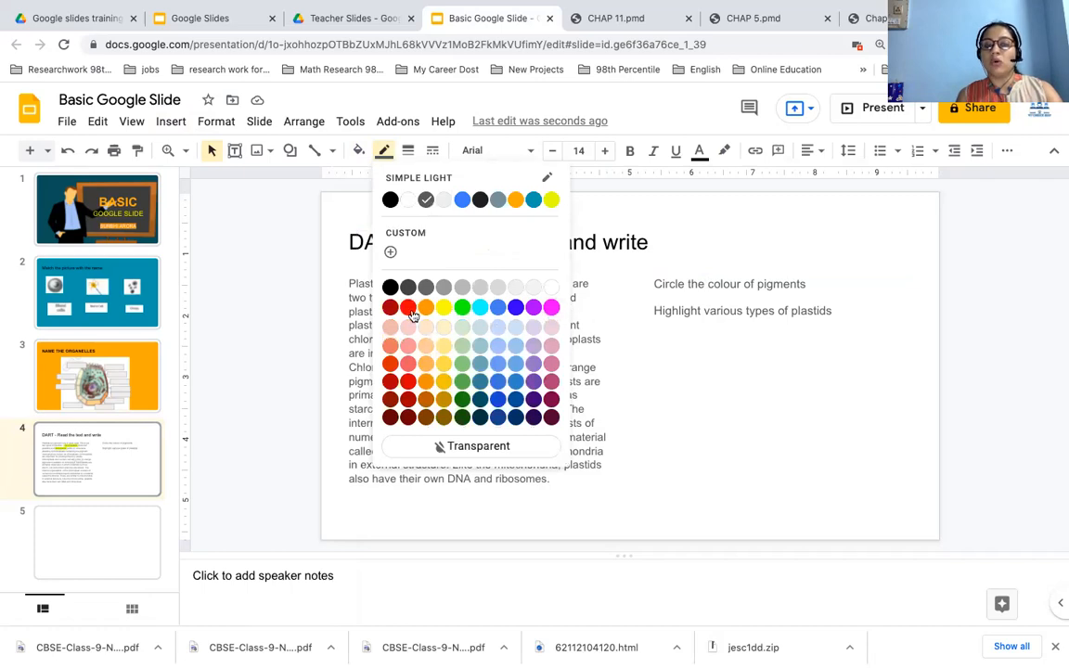
left_click(551, 308)
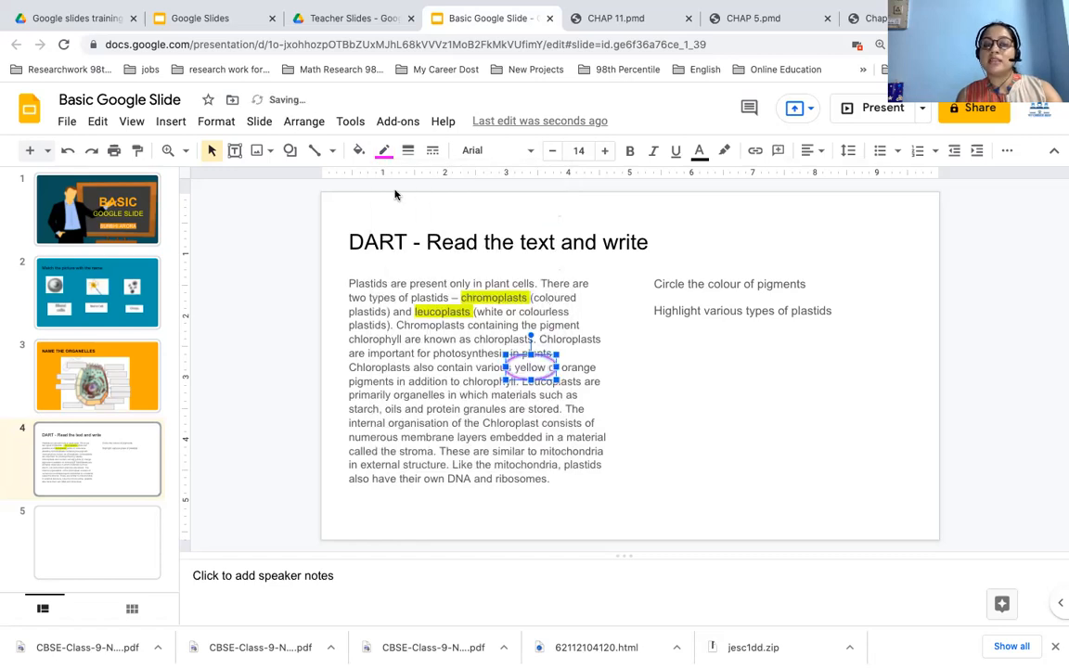
left_click(406, 153)
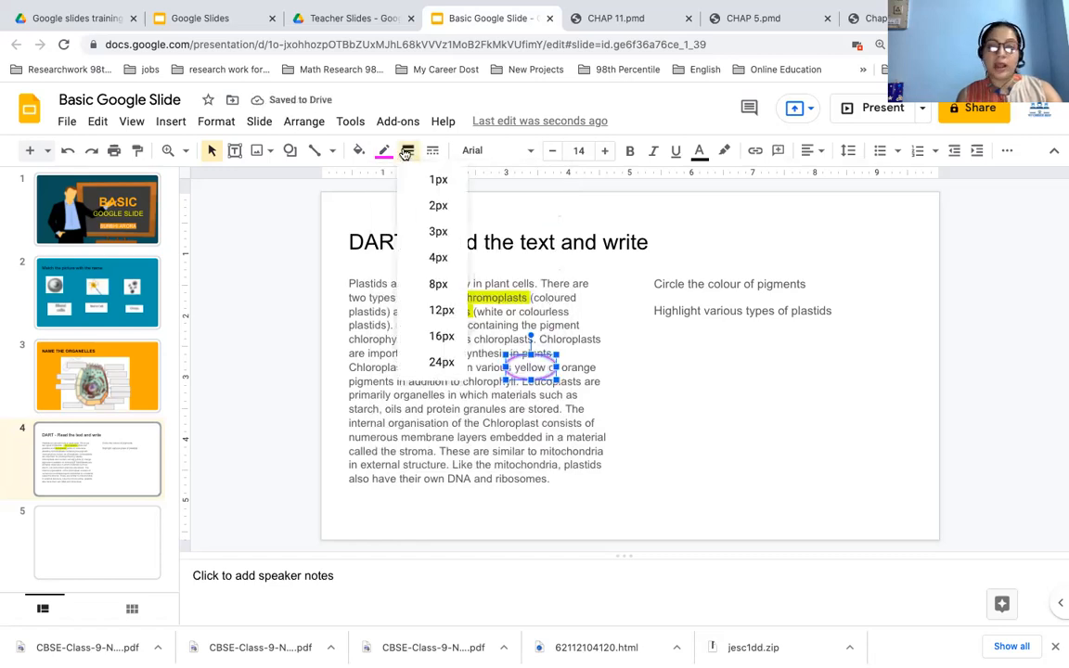
left_click(439, 234)
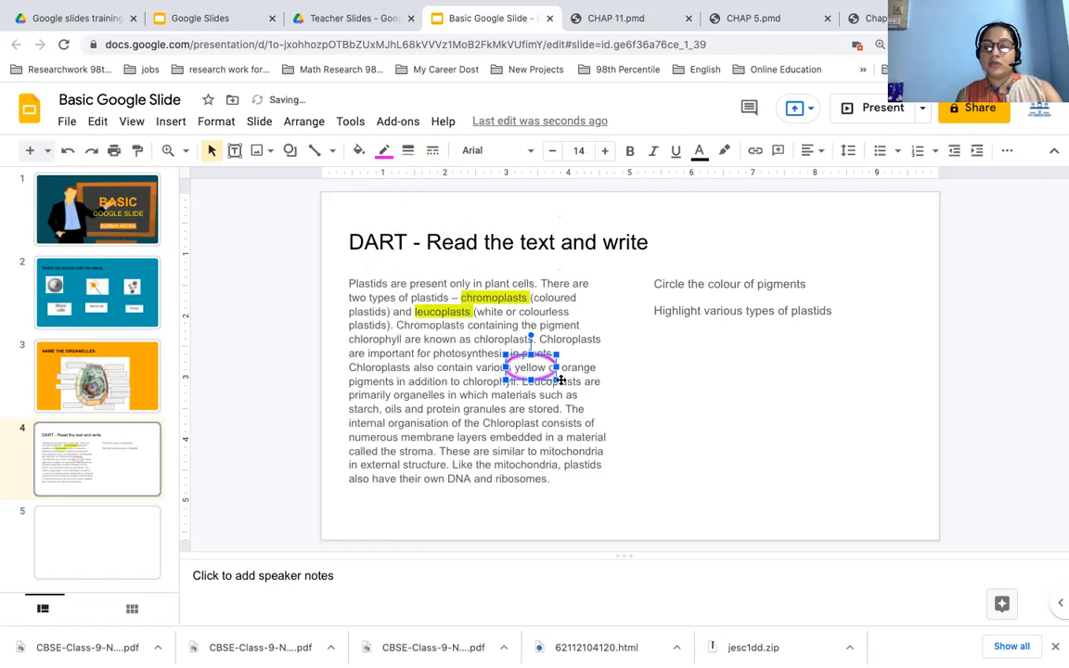
left_click(600, 396)
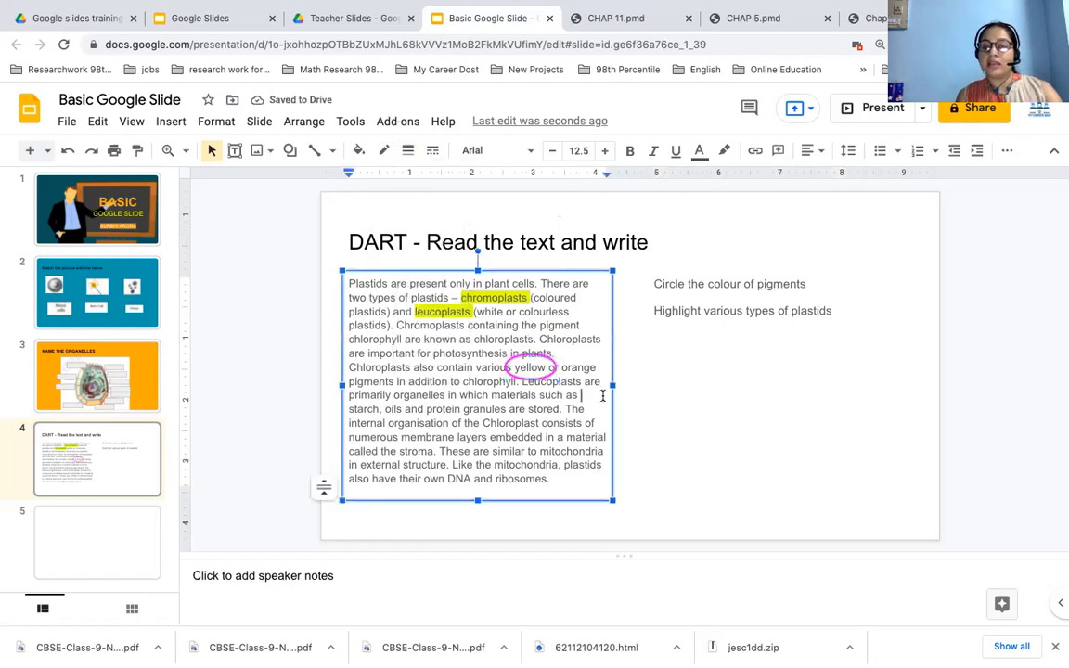
Duplicate the magenta oval and place the copy around the word "orange" on the same line
left_click(508, 360)
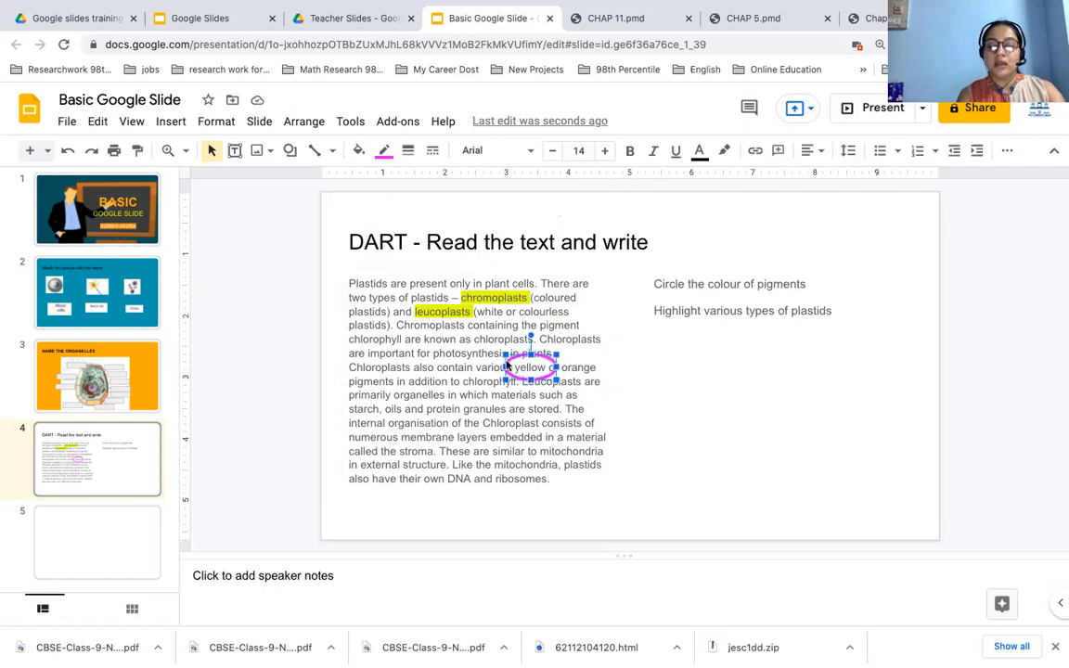
left_click_drag(506, 365, 515, 372)
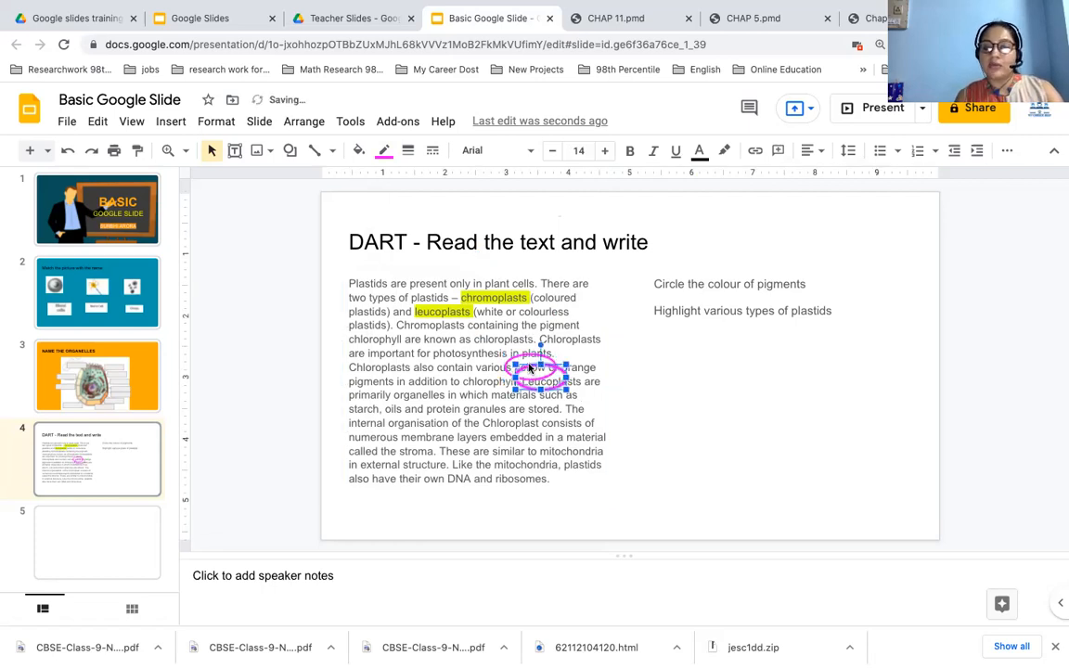
mouse_move(574, 355)
left_mouse_down()
mouse_move(590, 355)
mouse_move(573, 362)
left_mouse_up()
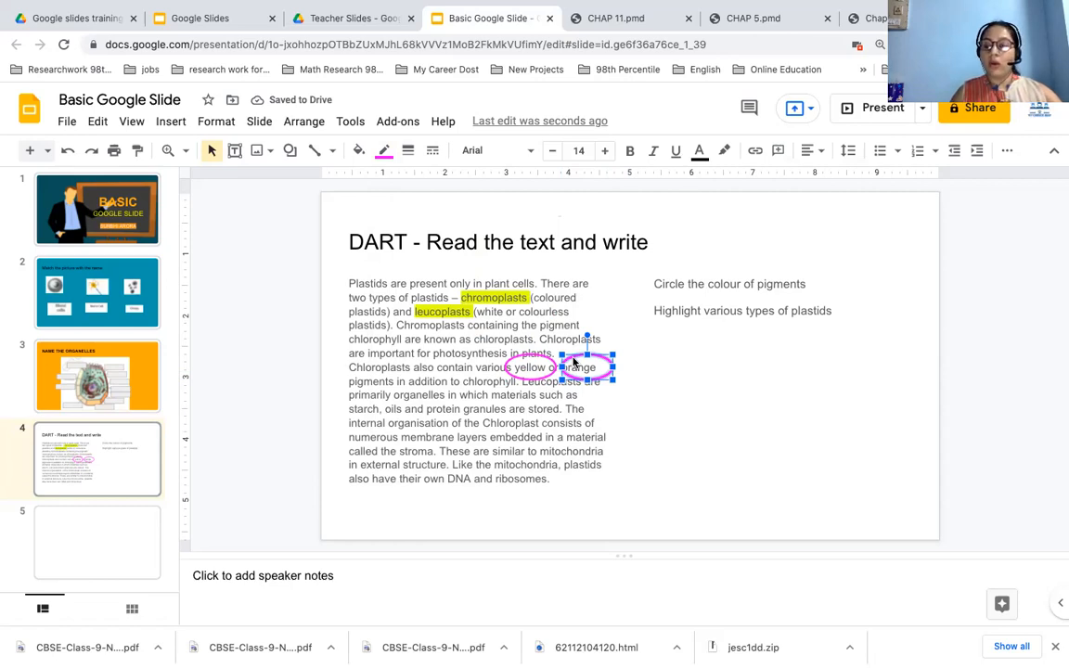
On slide 2, place the Ovum label under the first picture and the Blood cells label under the third, and reduce the Blood cells label's height
left_click(77, 313)
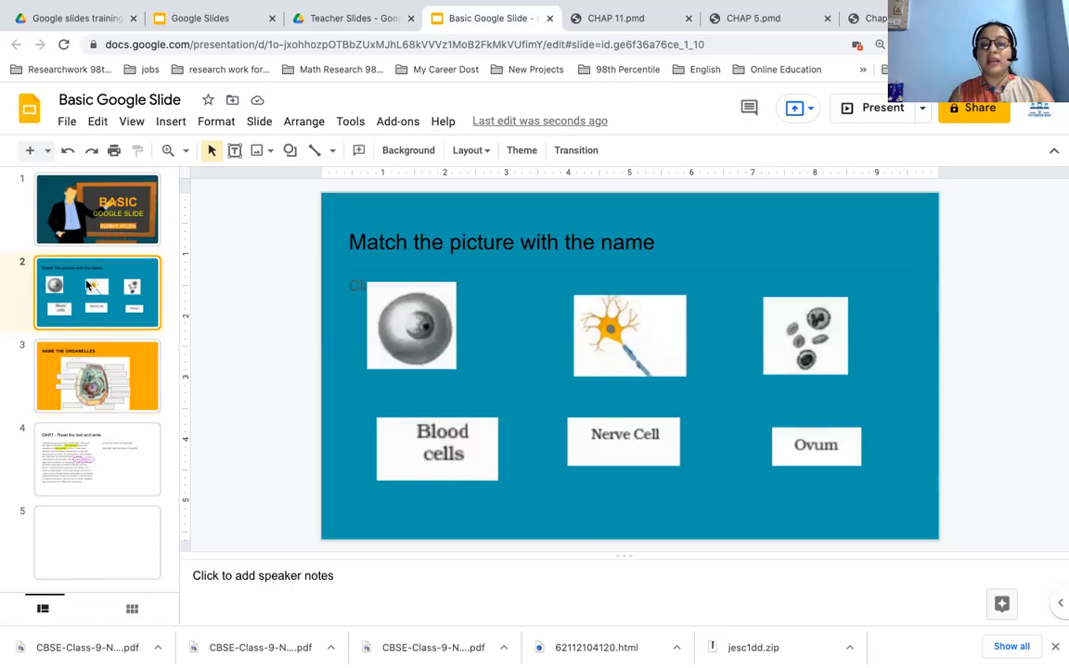
left_click_drag(439, 446, 414, 436)
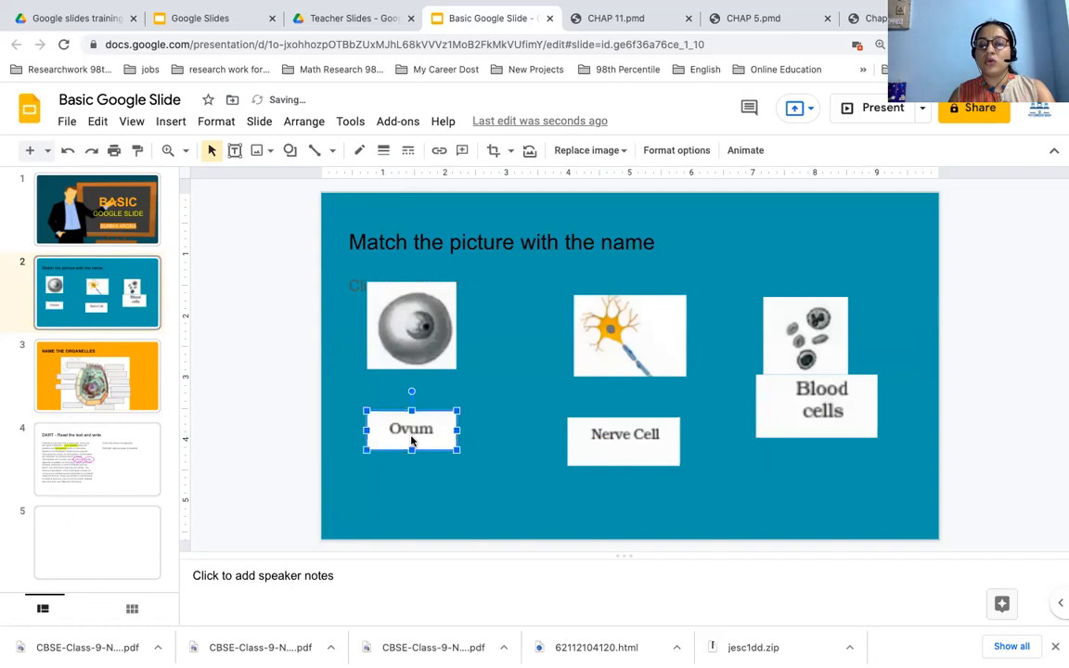
left_click_drag(821, 410, 815, 435)
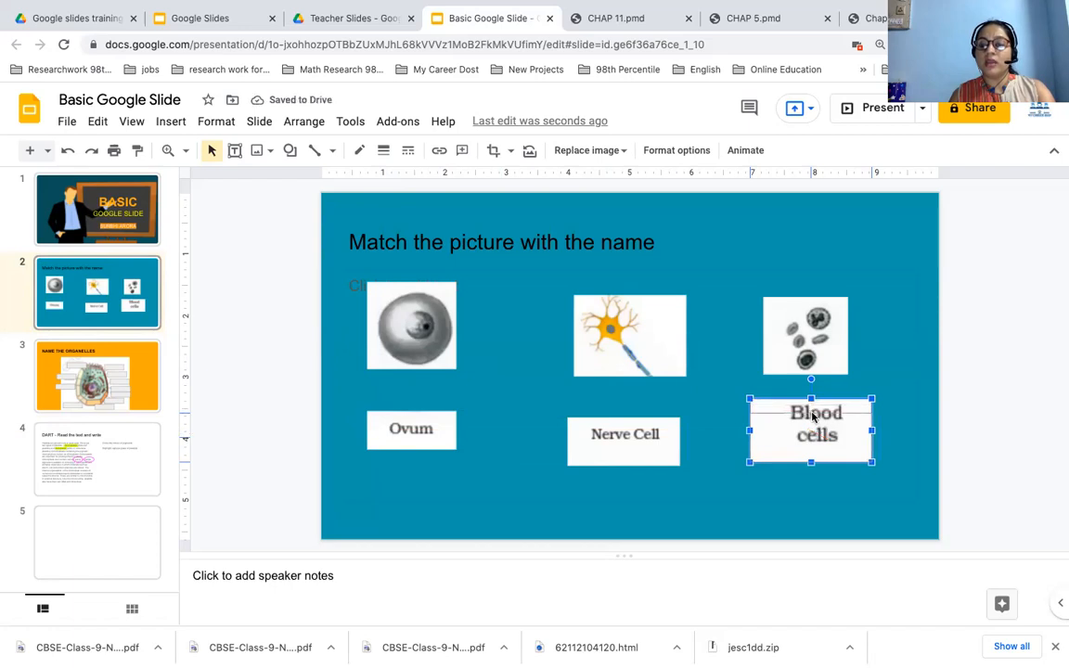
left_click_drag(811, 399, 811, 413)
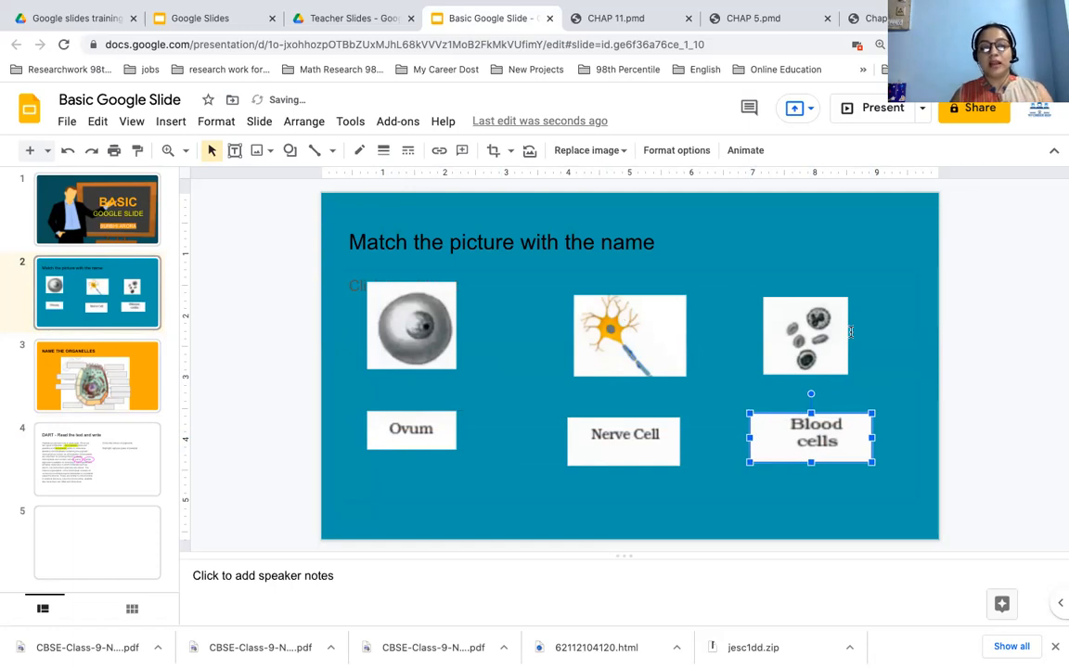
Review slides 3 and 4, and look through the CHAP 5 PDF from the Plastids section to the cell division diagrams
left_click(74, 374)
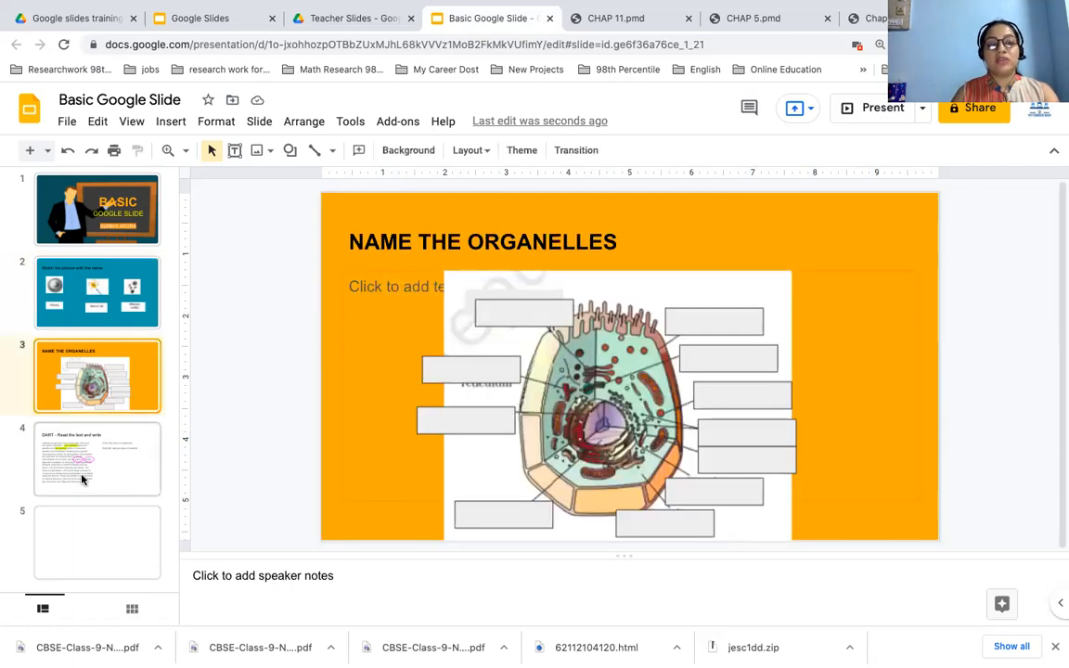
left_click(82, 479)
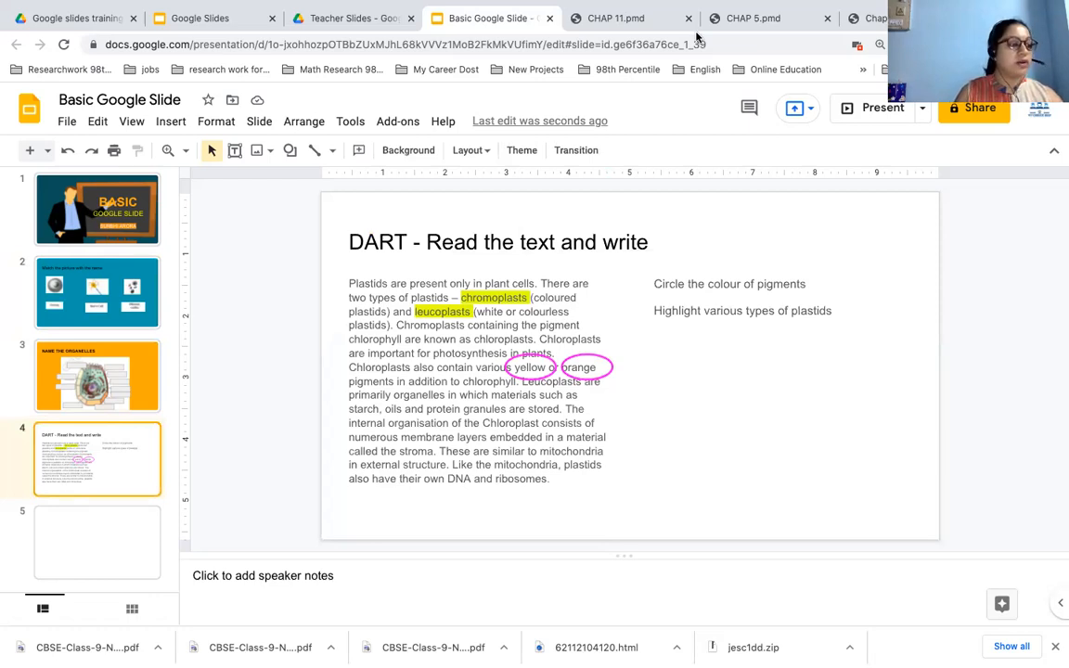
left_click(744, 19)
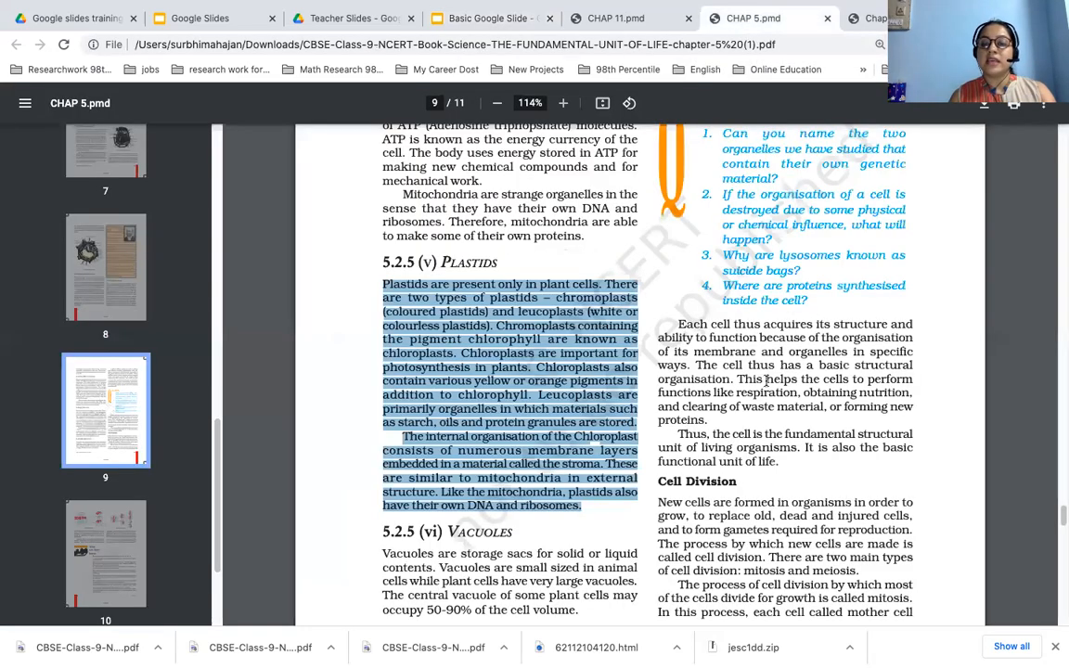
left_click(765, 415)
scroll(765, 415, "down", 5)
scroll(765, 415, "down", 5)
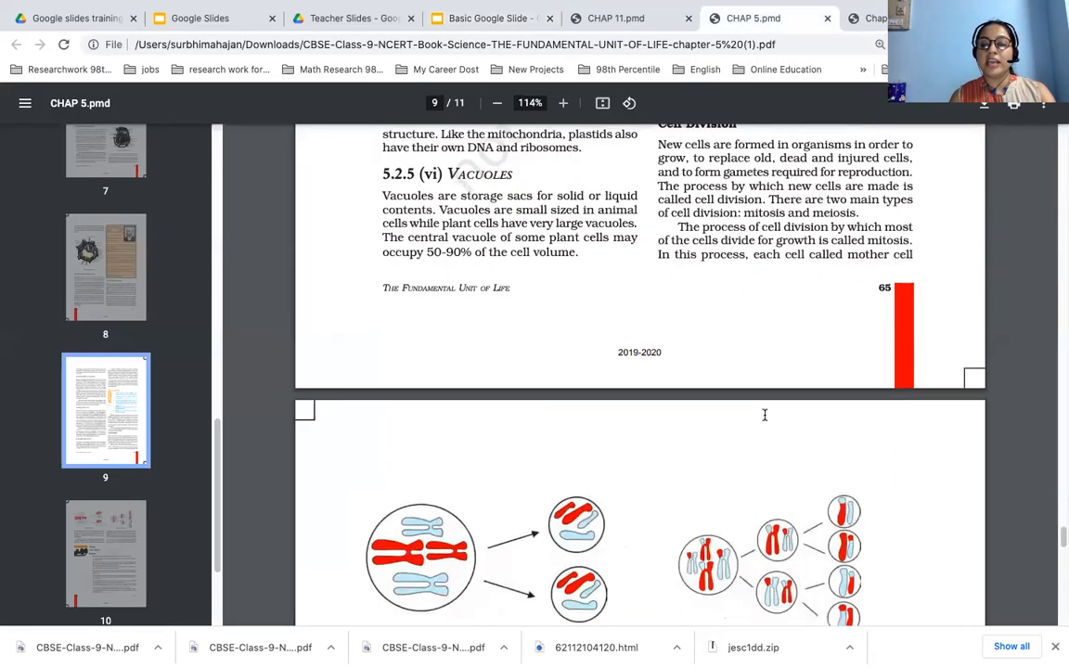
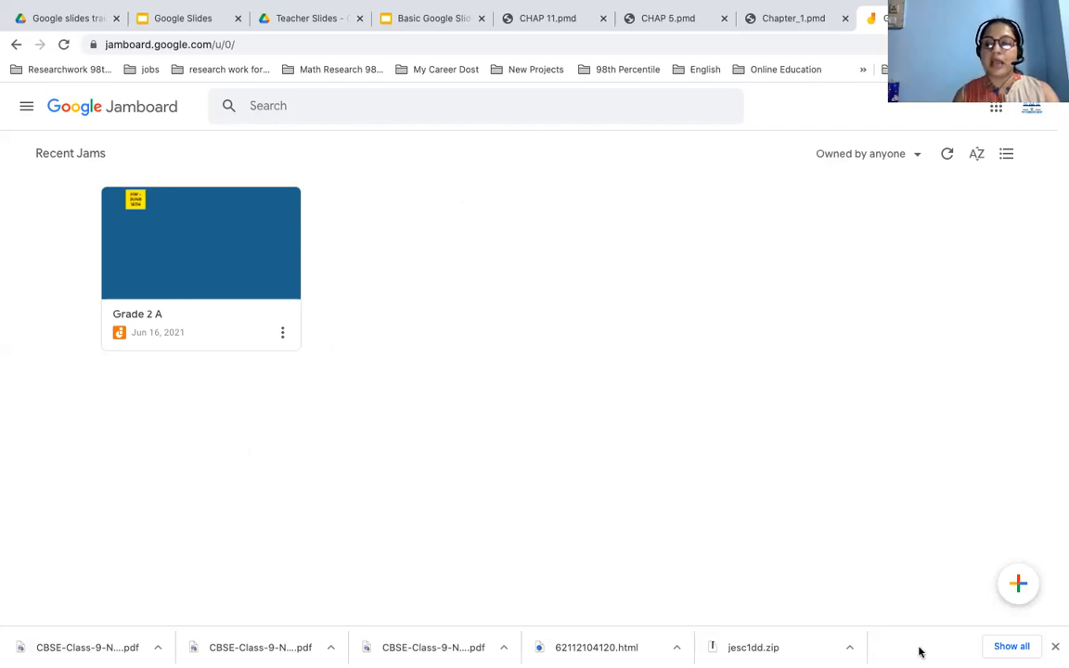
Create a new blank jam in Google Jamboard
scroll(965, 443, "up", 3)
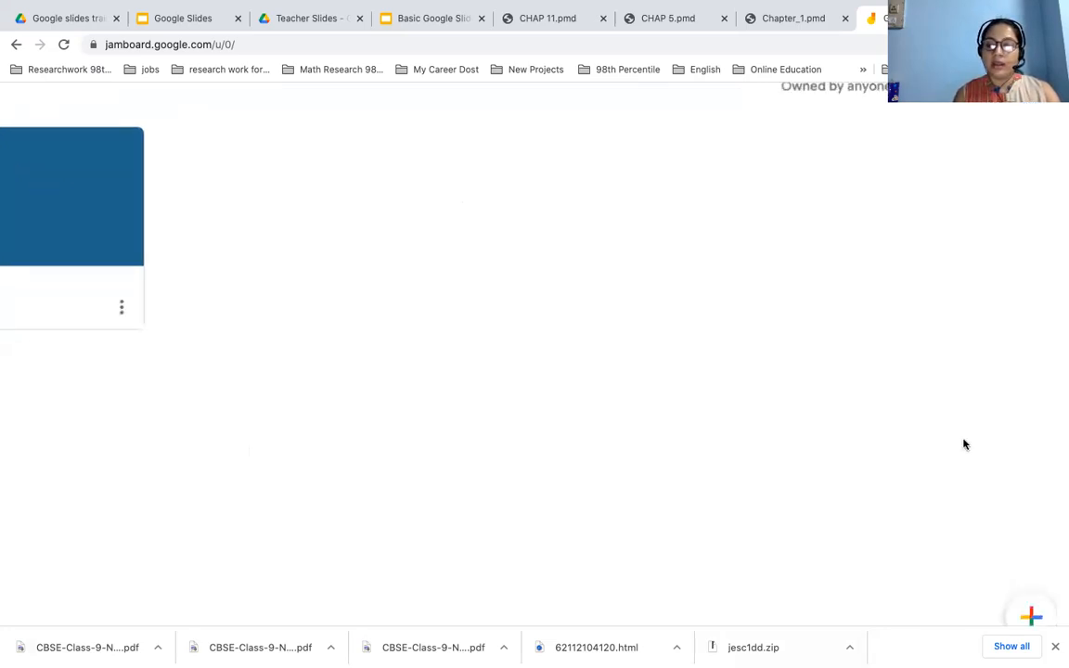
scroll(964, 444, "down", 1)
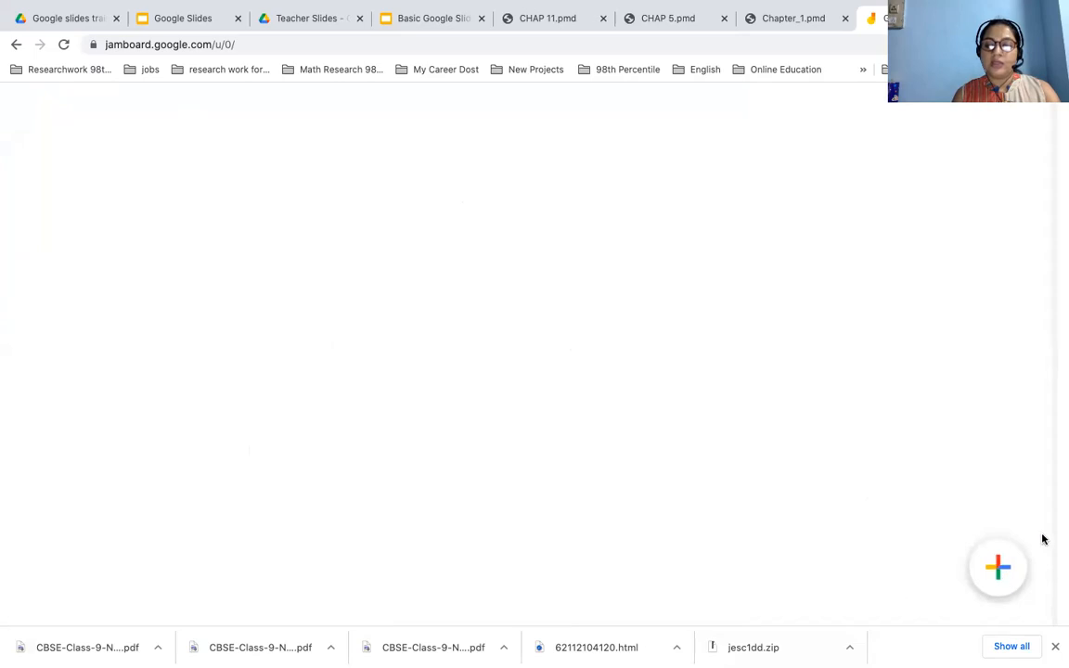
left_click(996, 560)
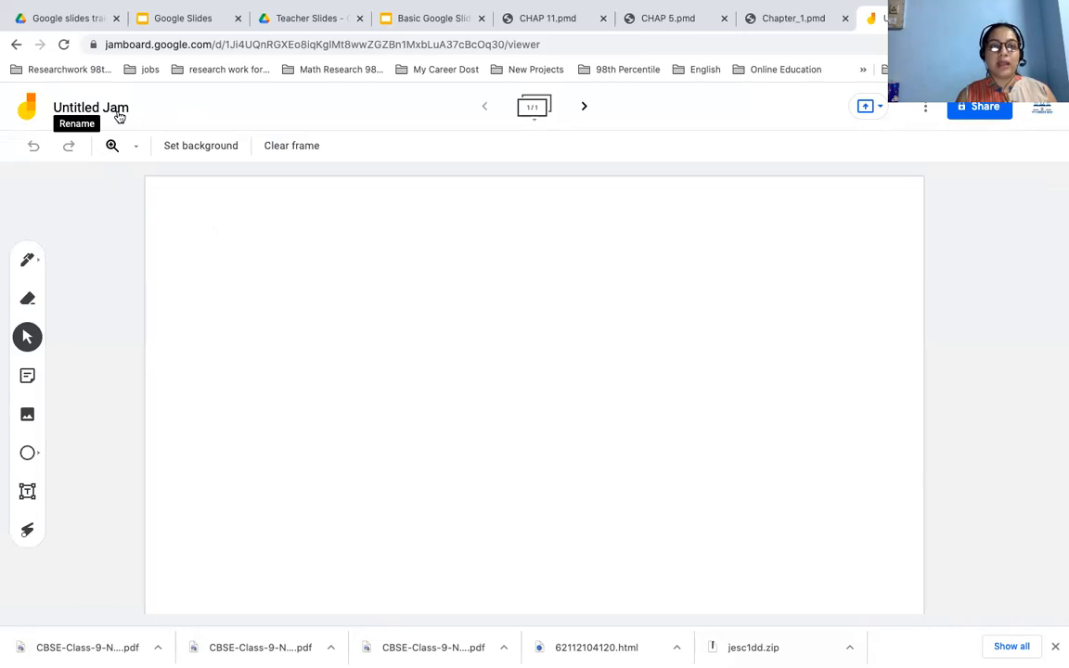
Rename the untitled jam as "Google test Jam 1"
left_click(119, 116)
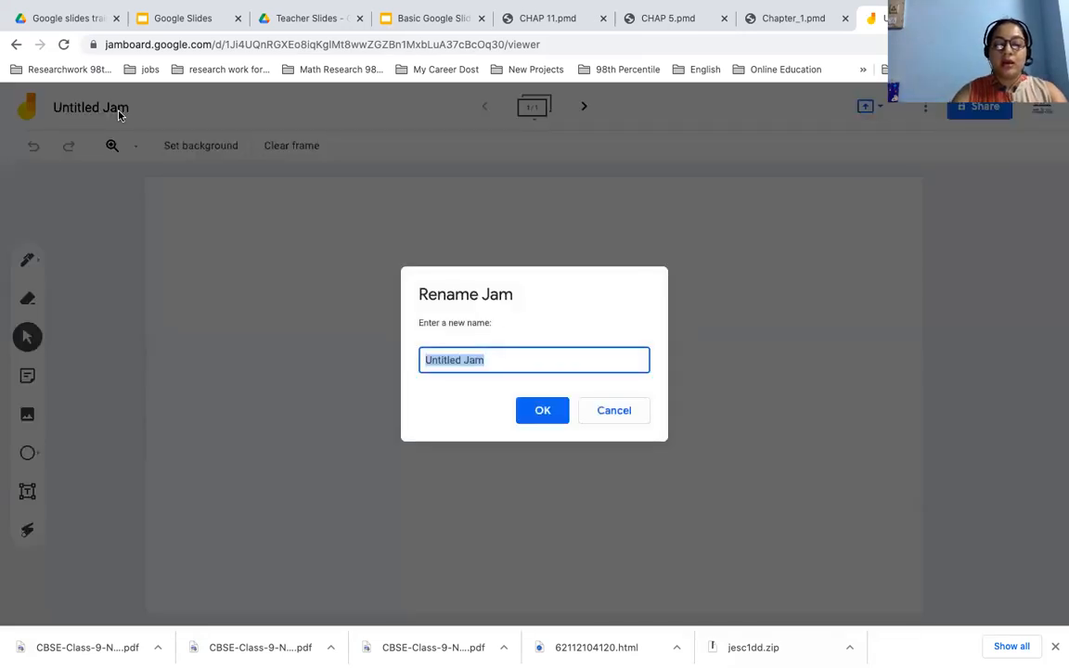
type("Goog")
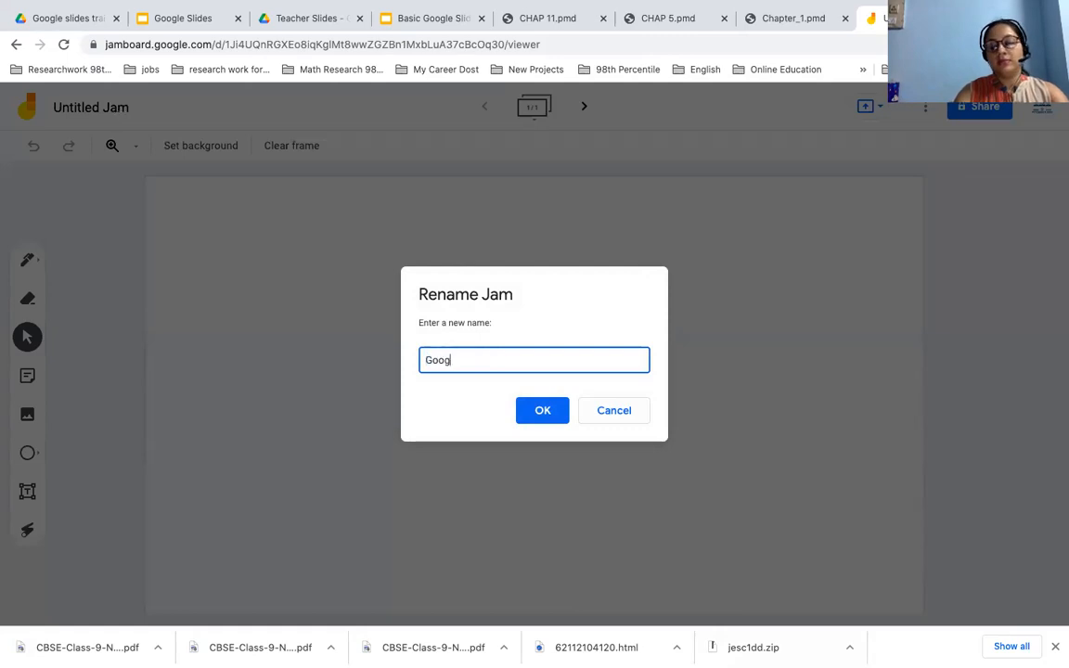
type("le test H")
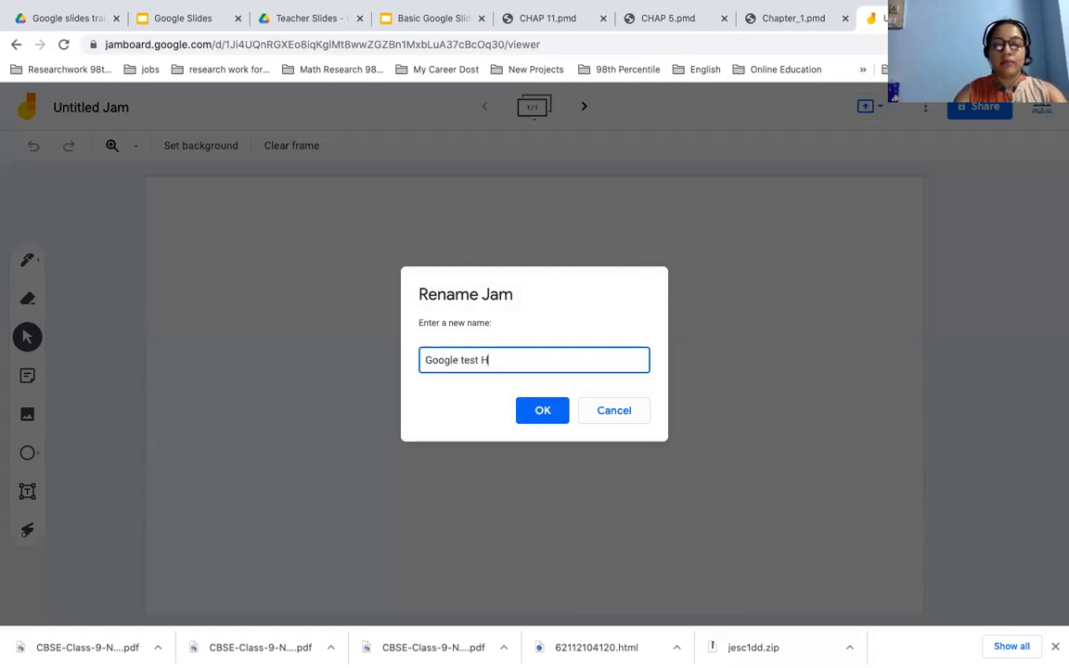
key("BackSpace")
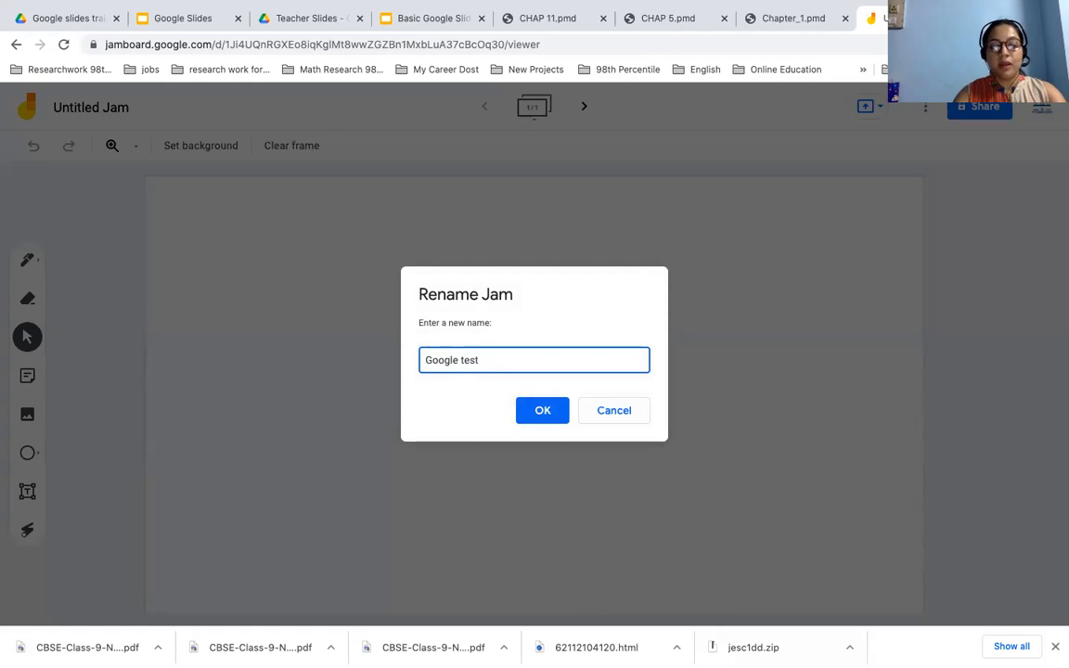
type("Jam 1")
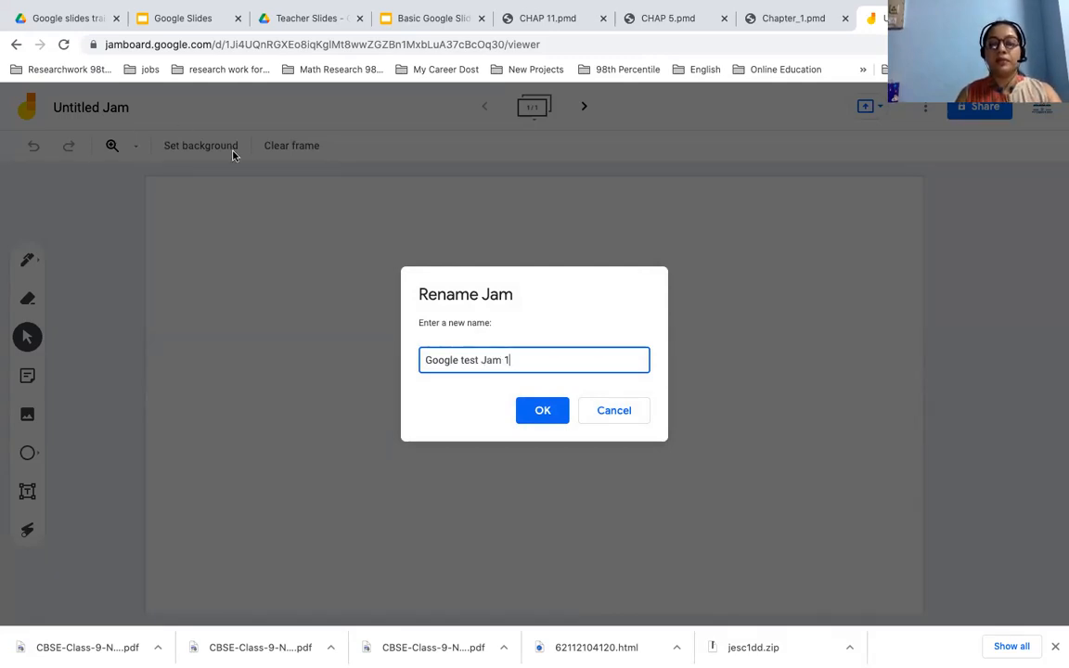
left_click(551, 410)
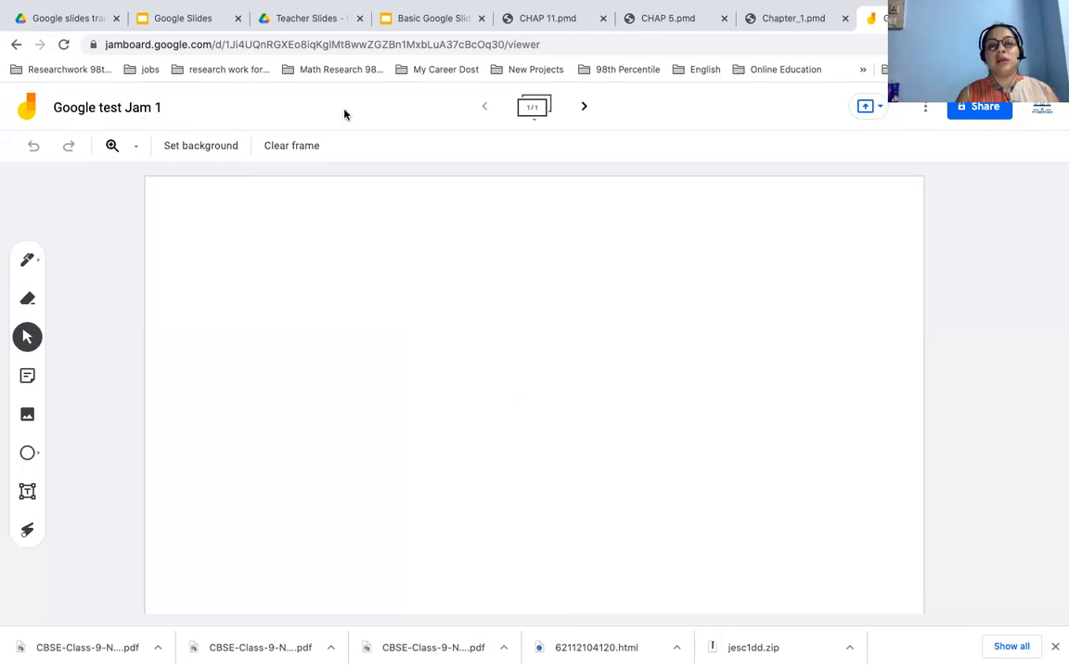
Add two blank frames after the first frame of the jam
left_click(536, 125)
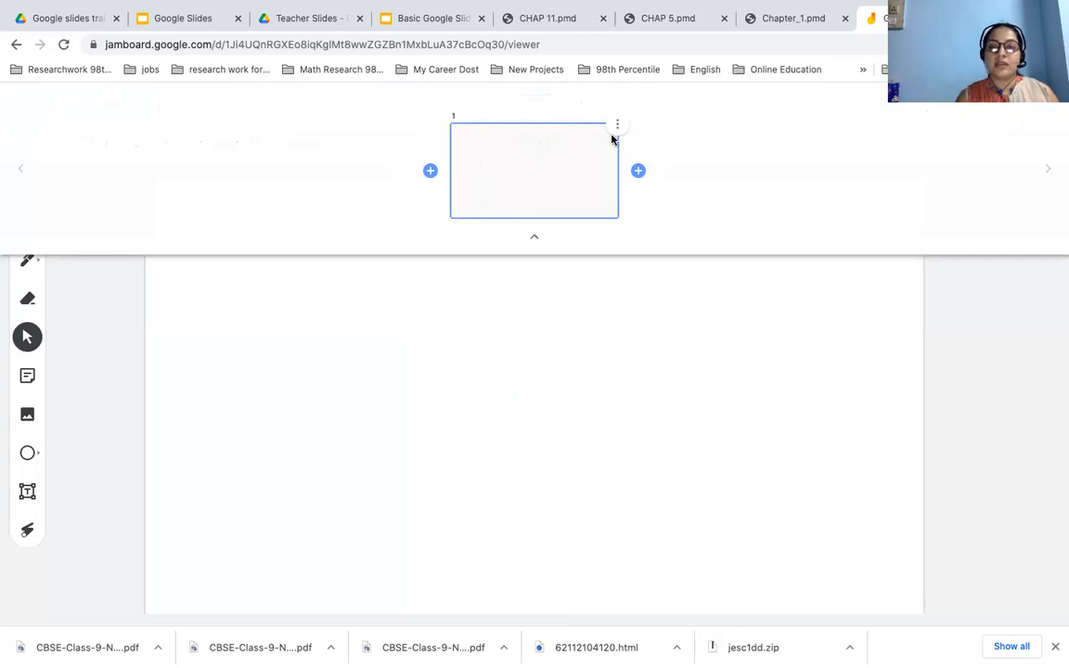
left_click(637, 170)
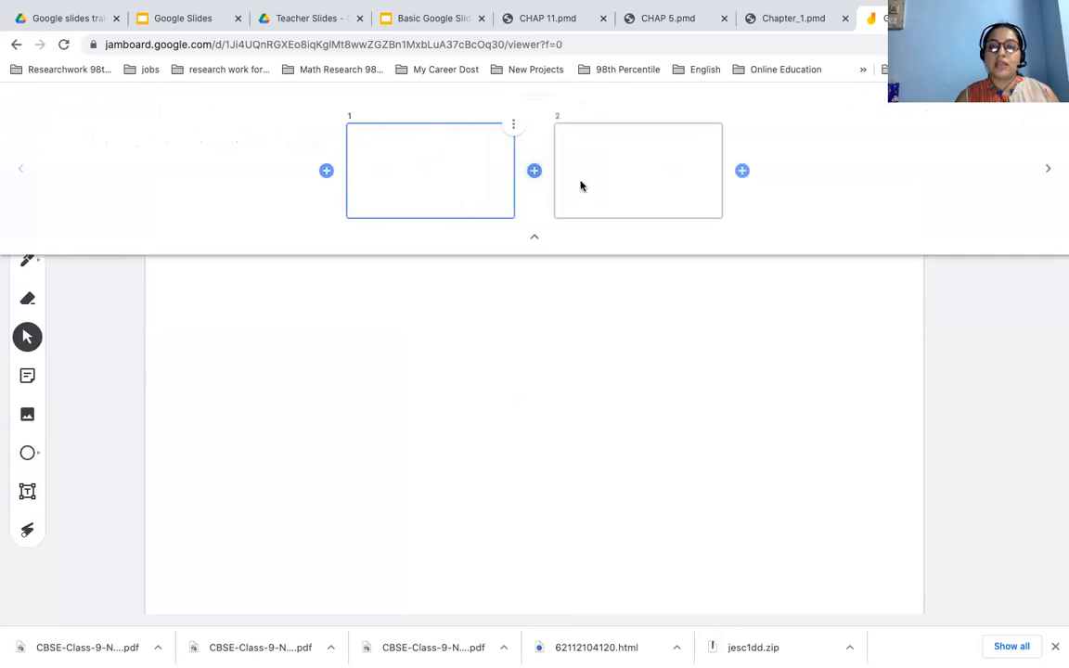
left_click(742, 173)
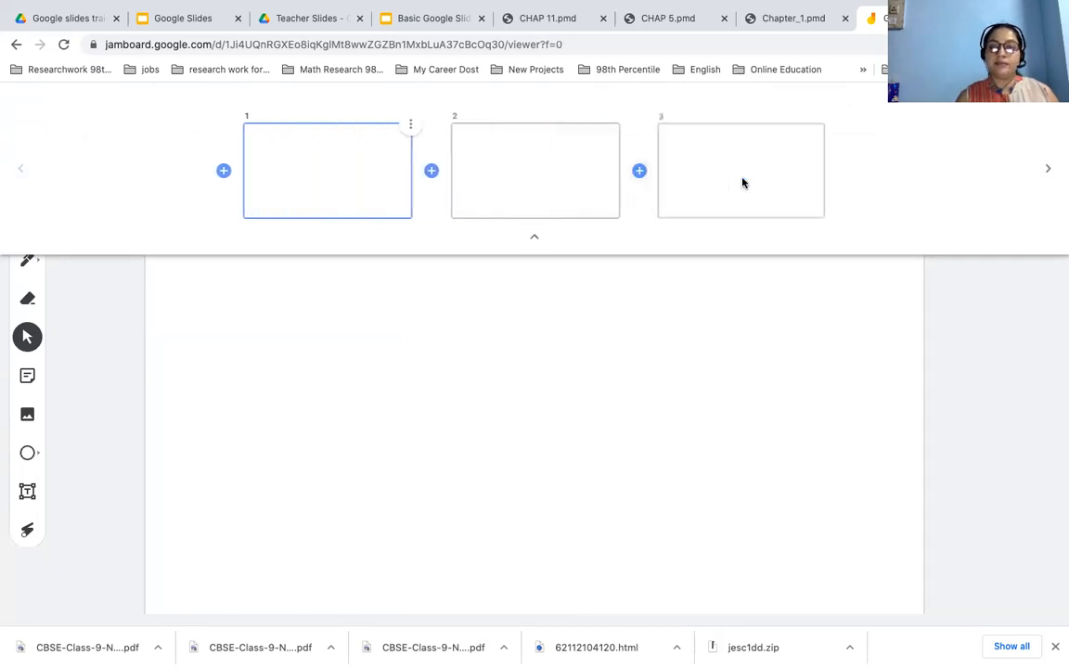
Delete the third and second frames so only the first remains, and close the frame overview
left_click(824, 126)
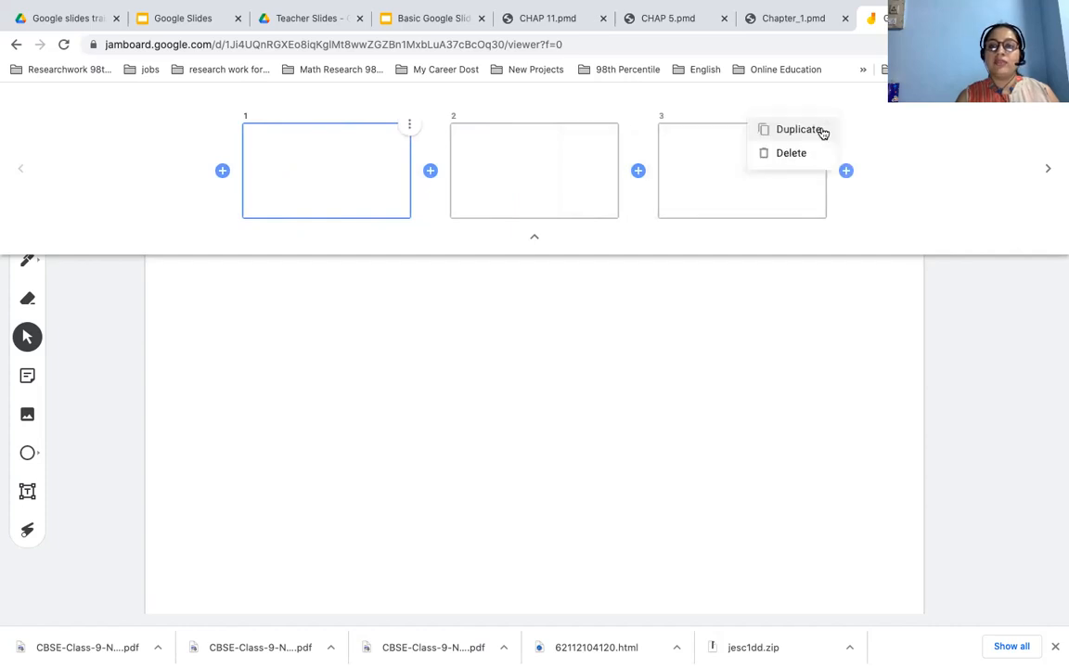
left_click(809, 159)
left_click(719, 128)
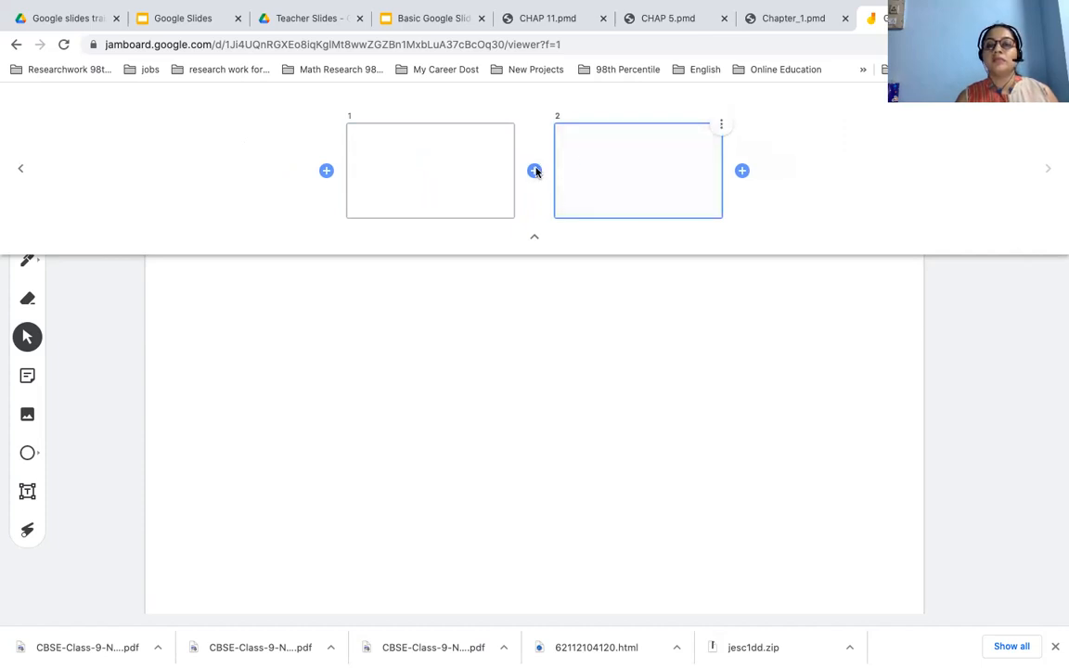
left_click(720, 126)
left_click(694, 153)
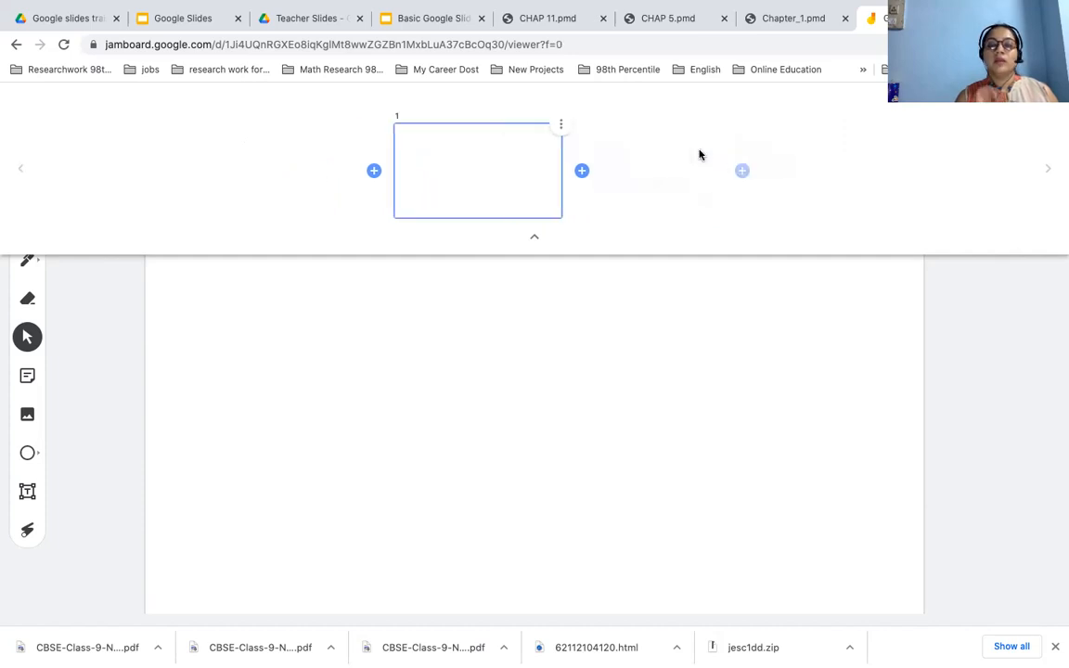
left_click(534, 237)
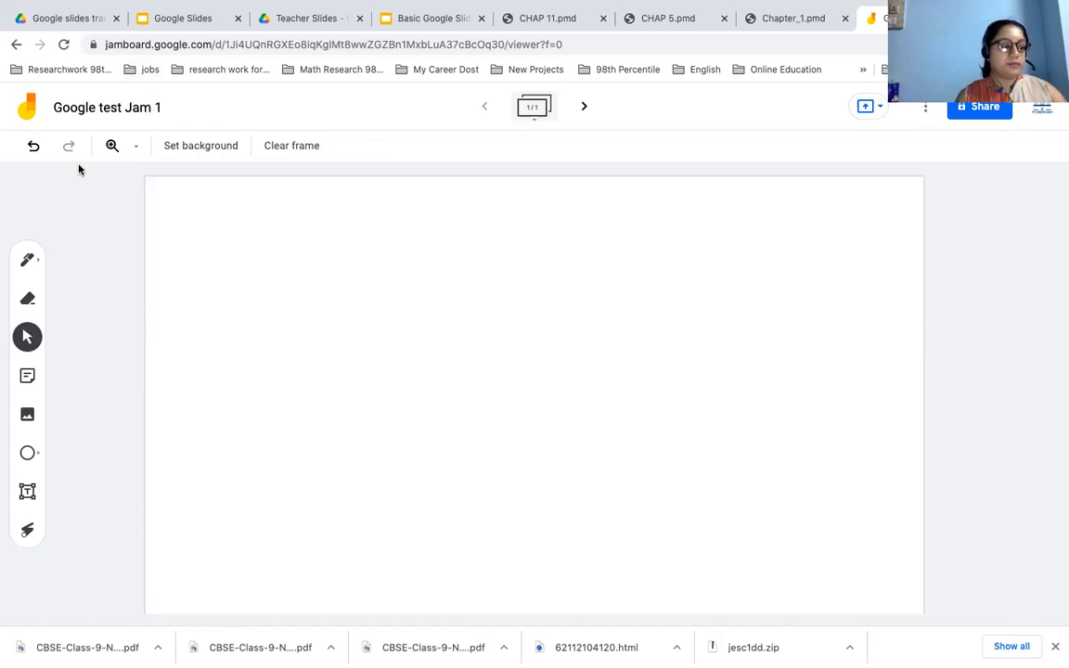
Search Google images for "notice board background" and set the brown wooden plank picture as the first frame's background
left_click(222, 152)
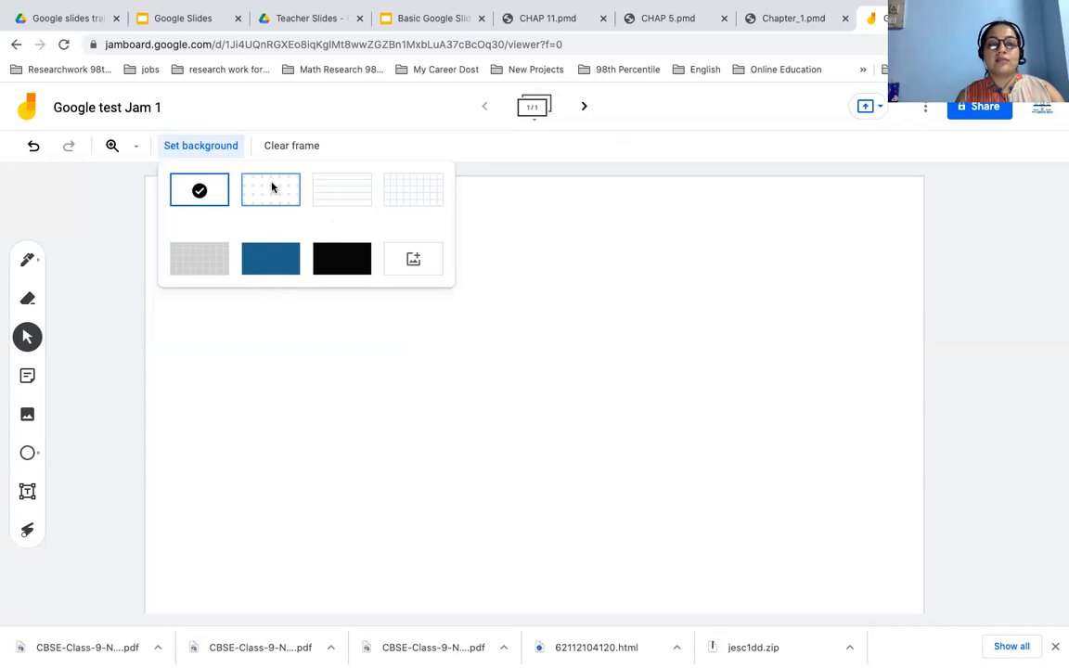
left_click(415, 259)
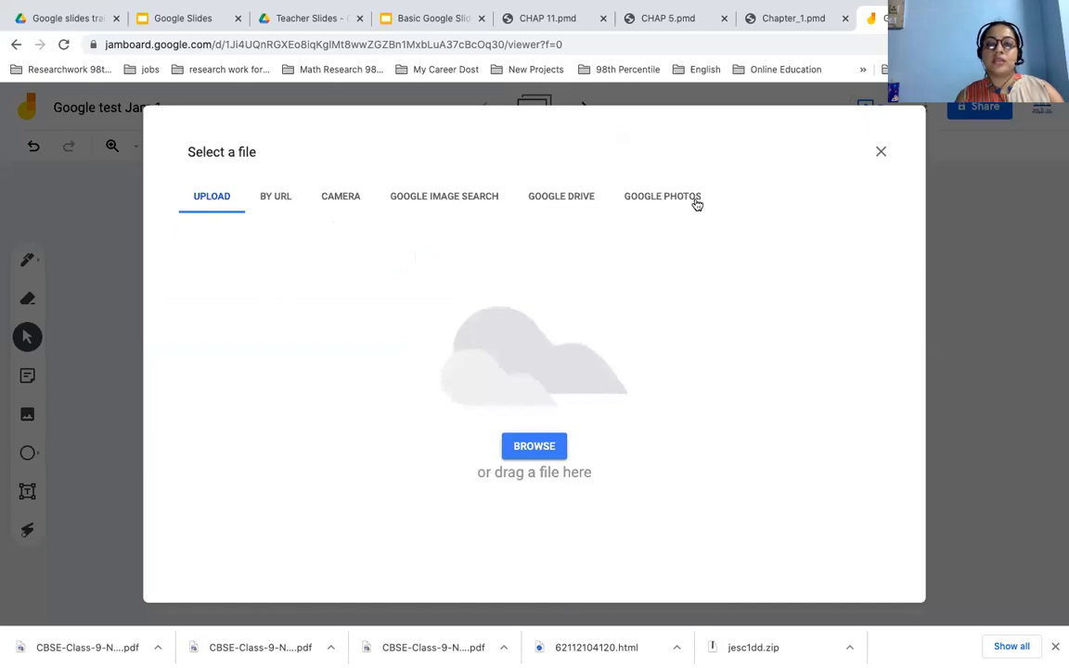
left_click(697, 203)
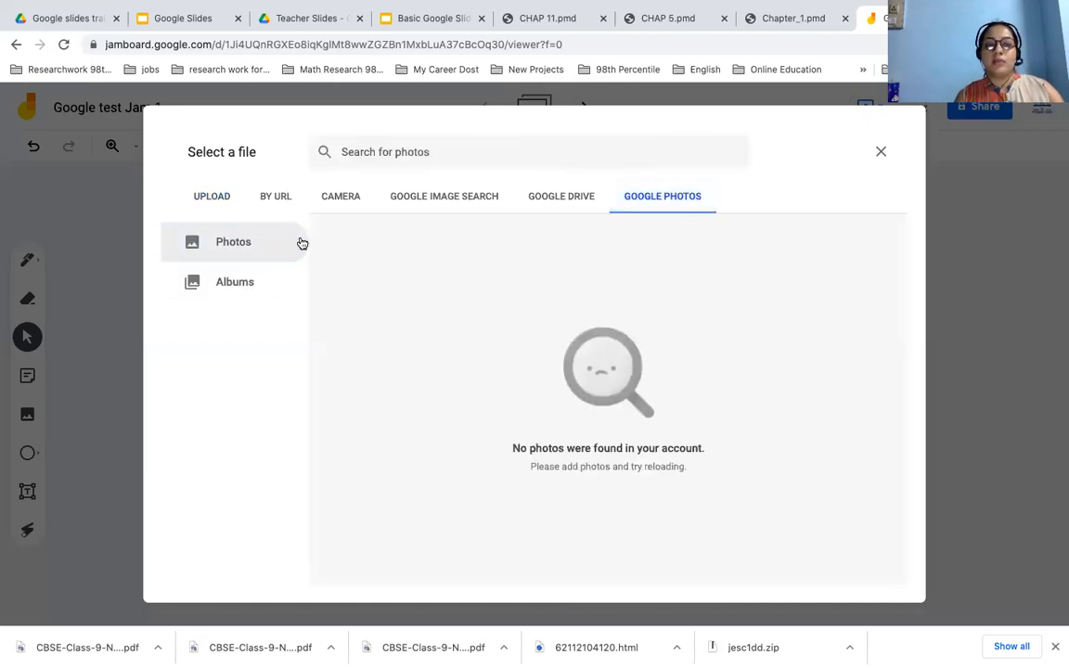
left_click(444, 203)
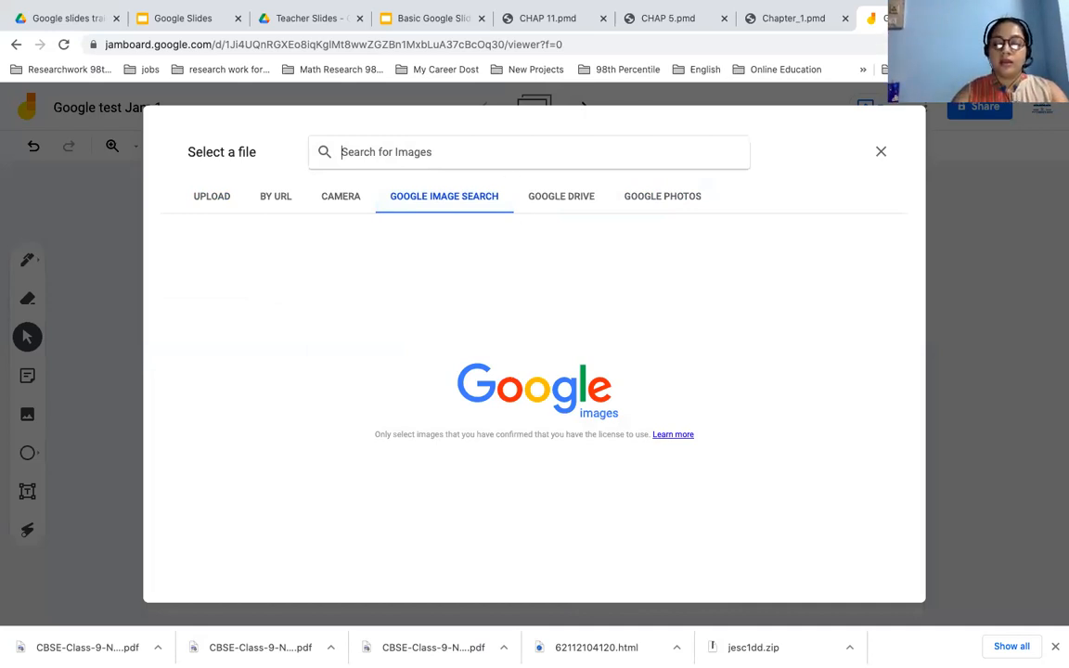
type("notice board background")
key("Return")
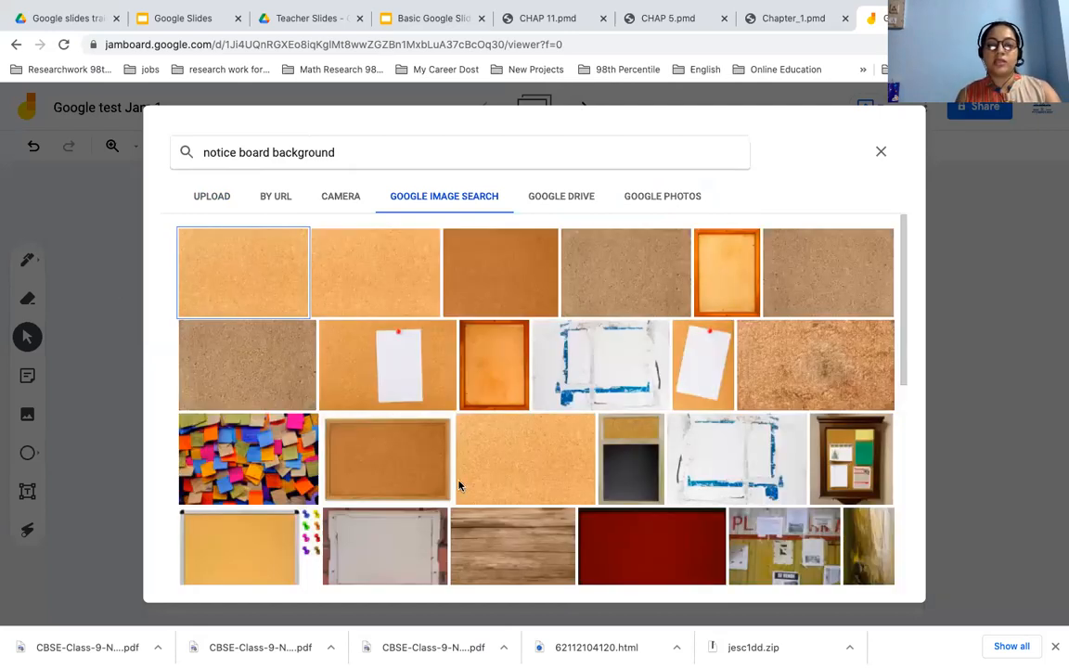
left_click(485, 563)
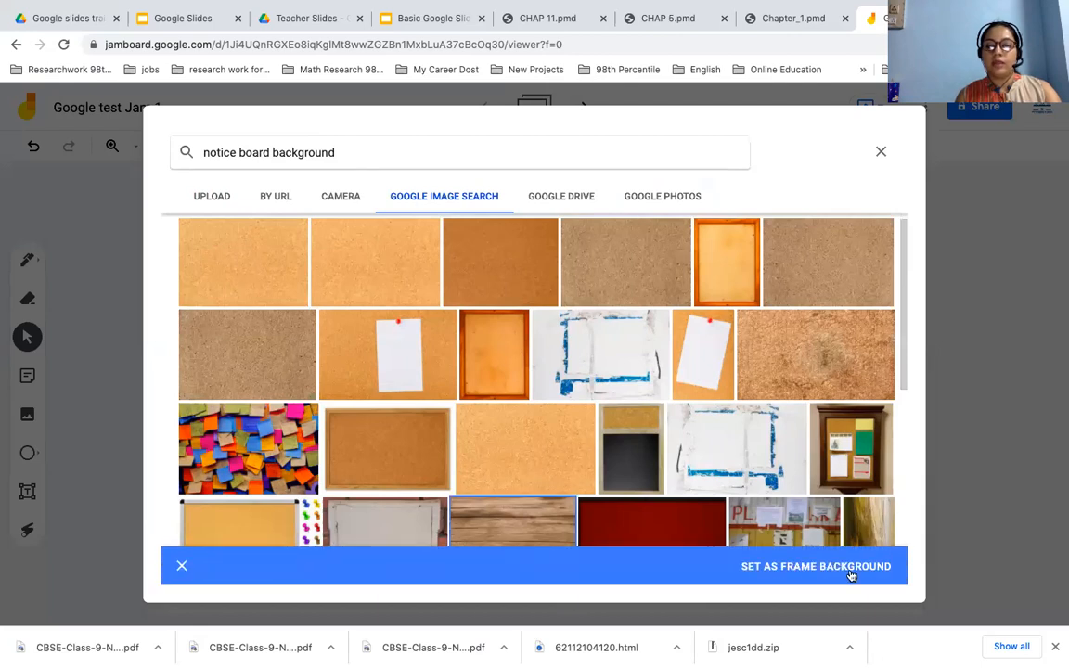
left_click(850, 574)
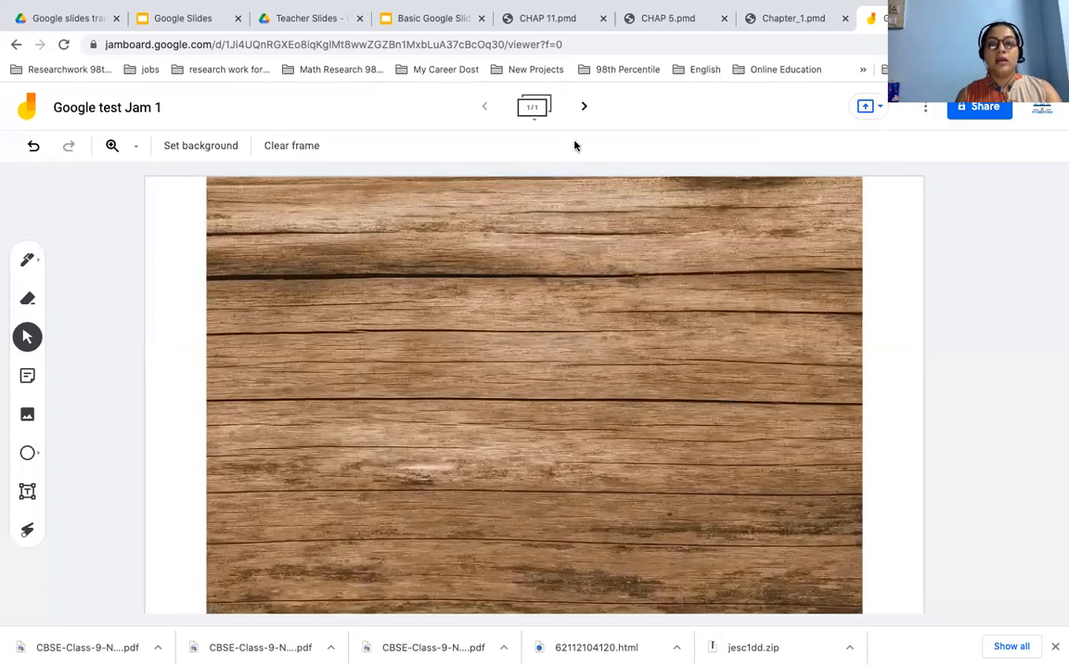
Add a second frame after the wooden one and set its background to plain blue
left_click(534, 117)
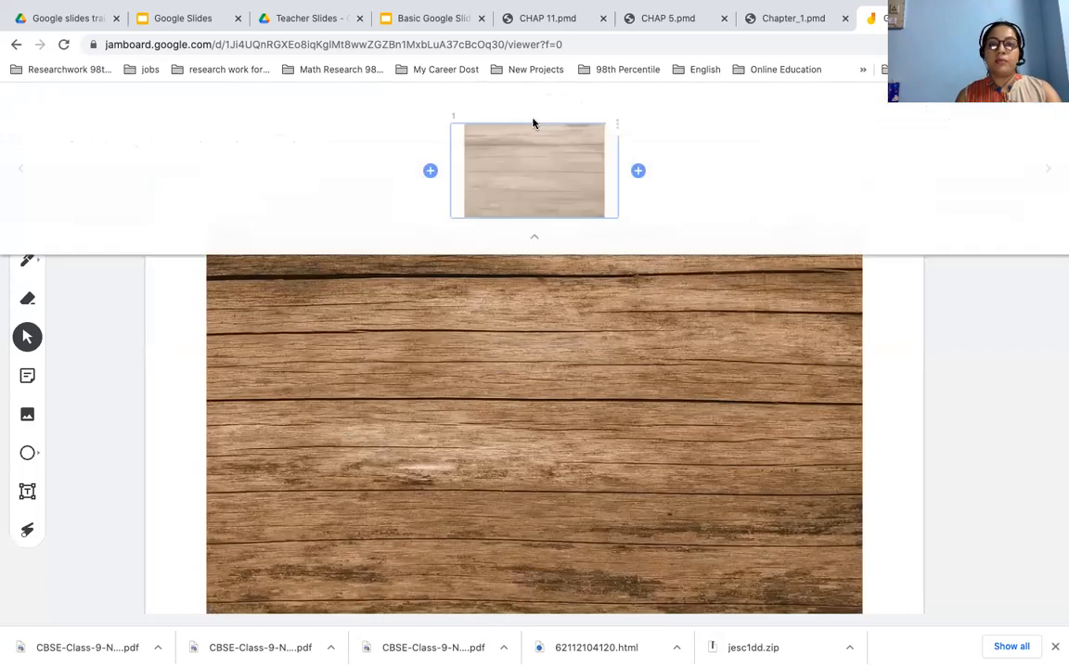
left_click(639, 171)
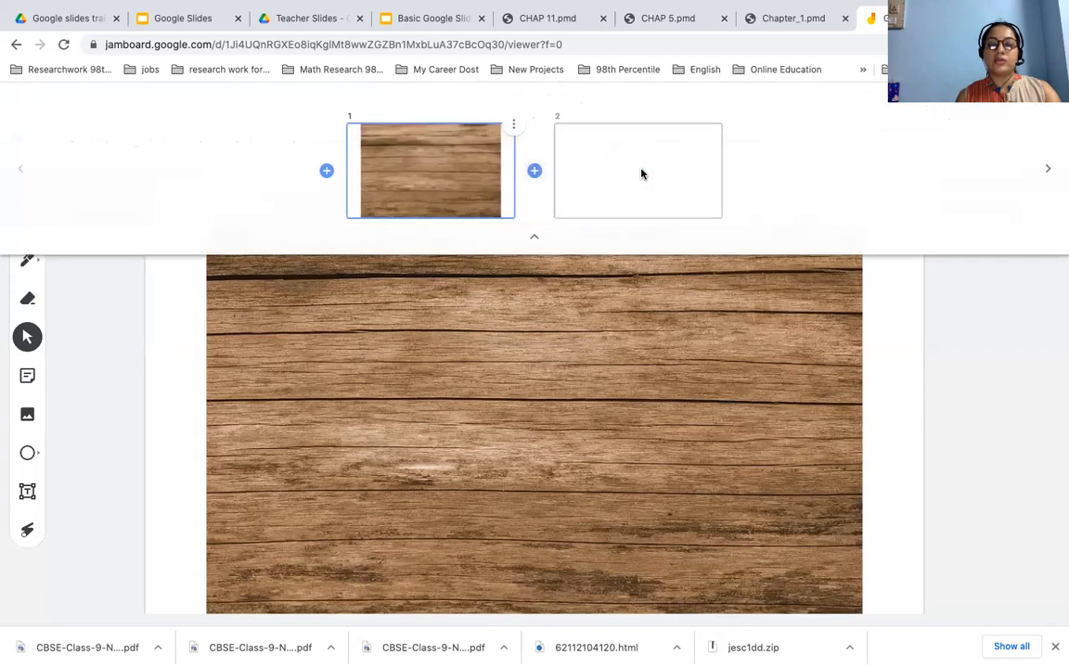
left_click(534, 245)
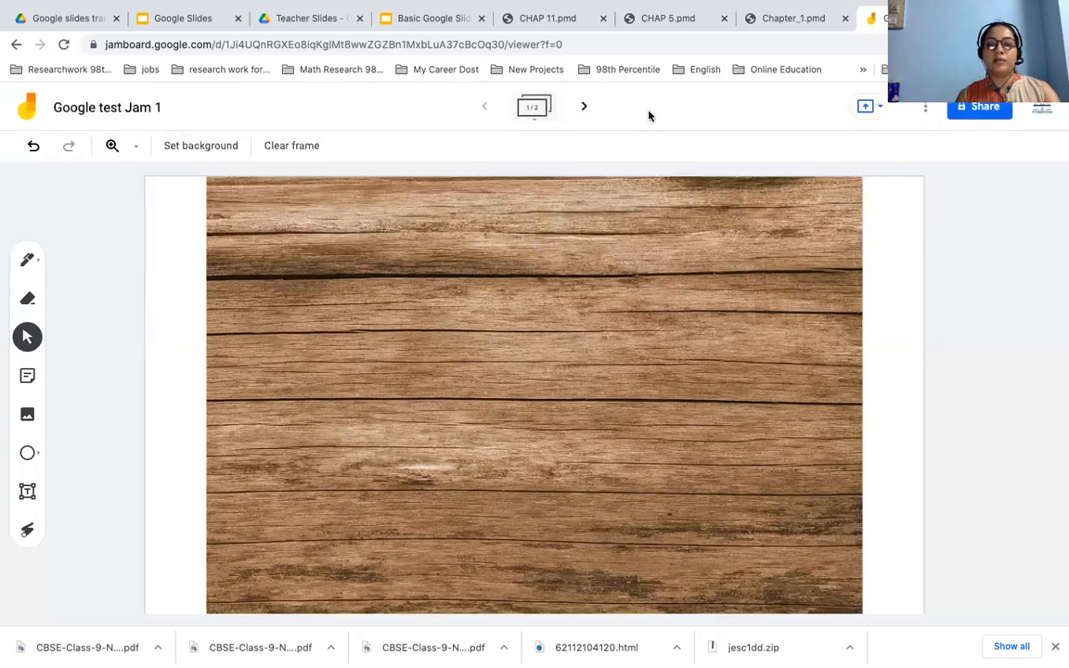
left_click(586, 108)
left_click(211, 151)
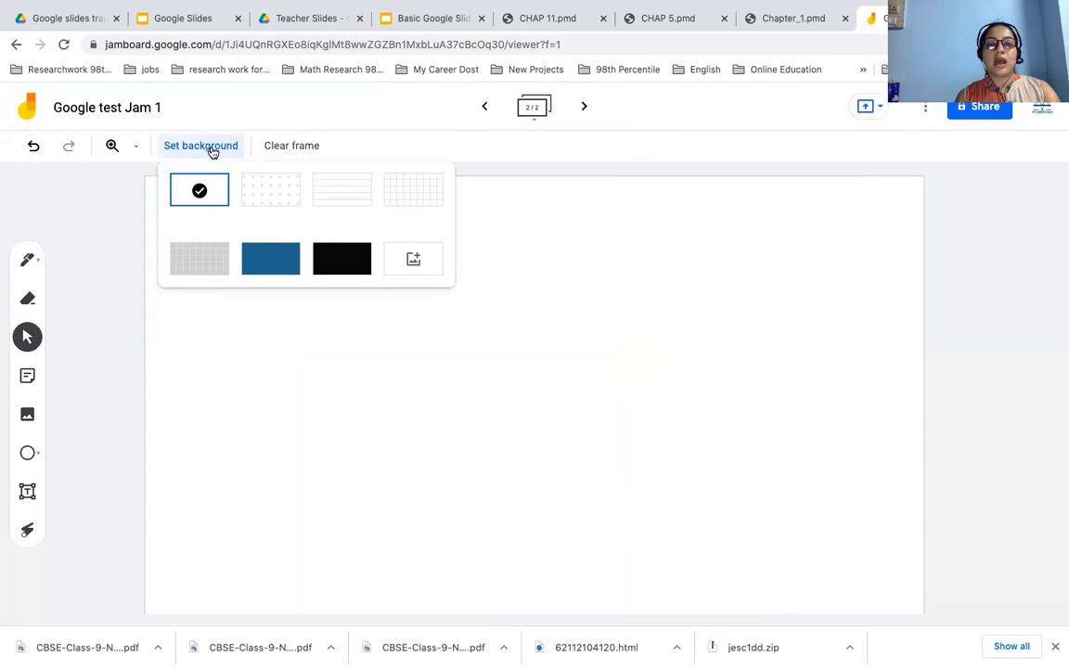
left_click(291, 263)
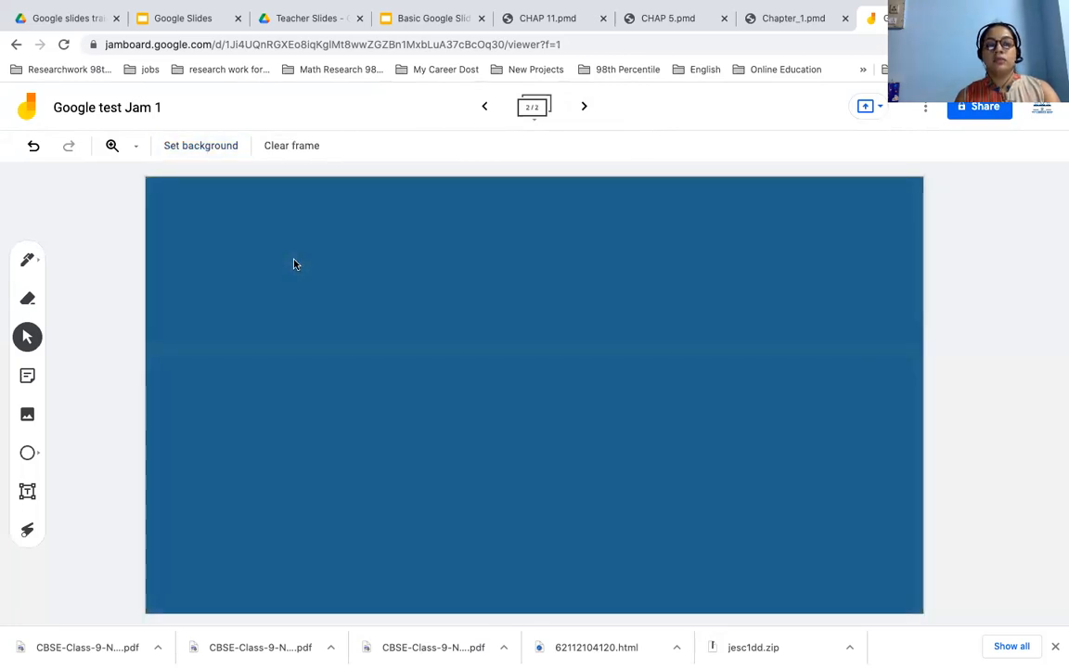
Add a third frame after the blue one and open it for editing
left_click(535, 116)
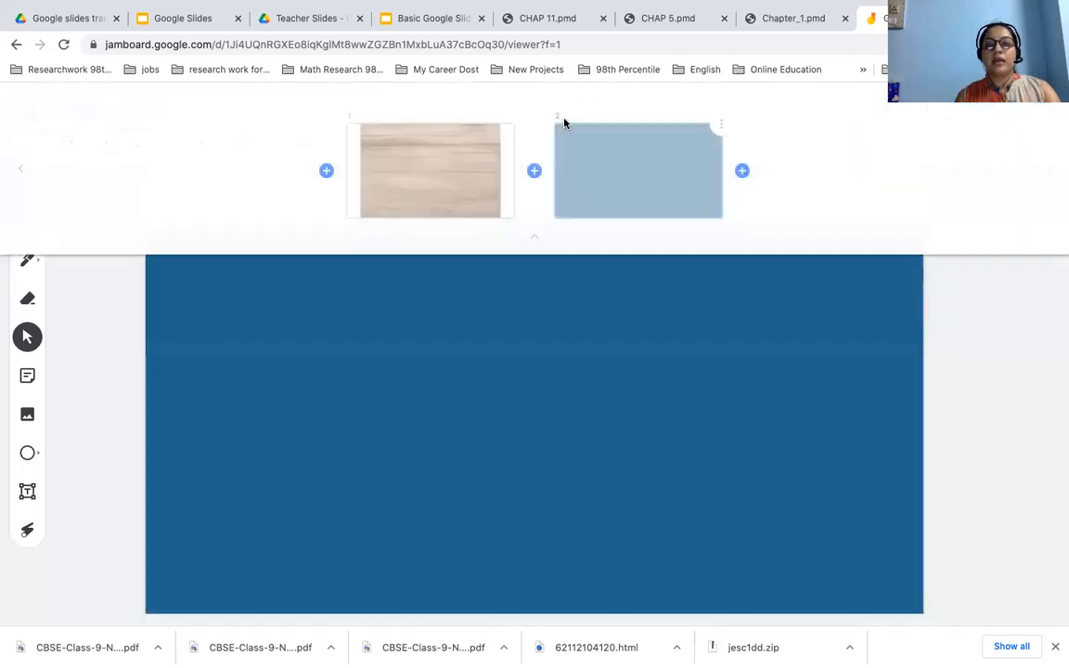
left_click(743, 171)
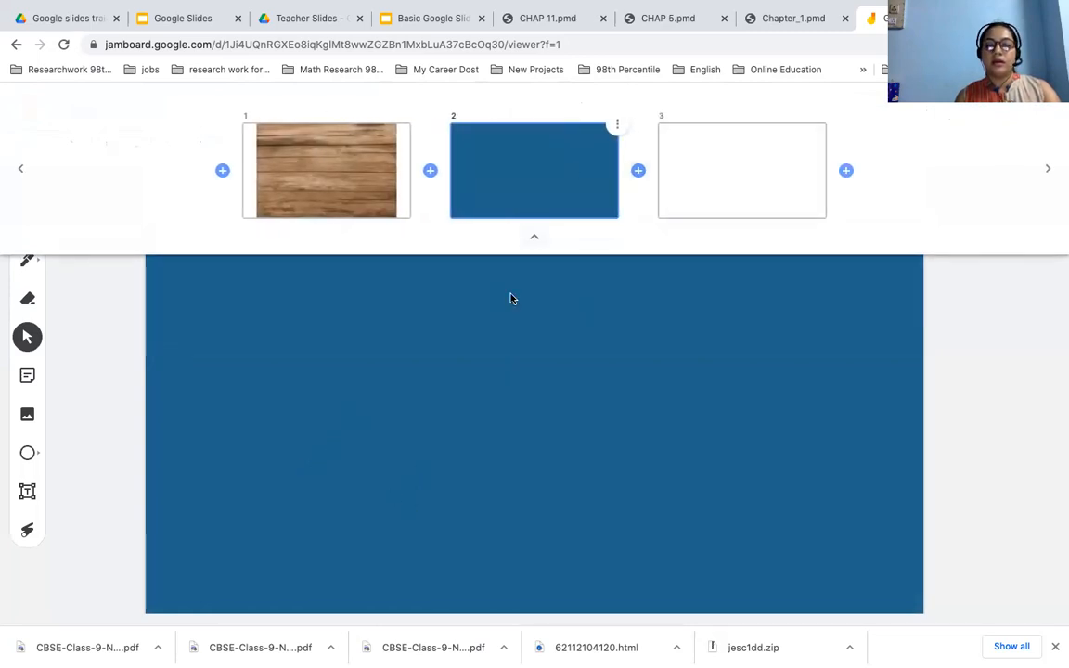
left_click(702, 179)
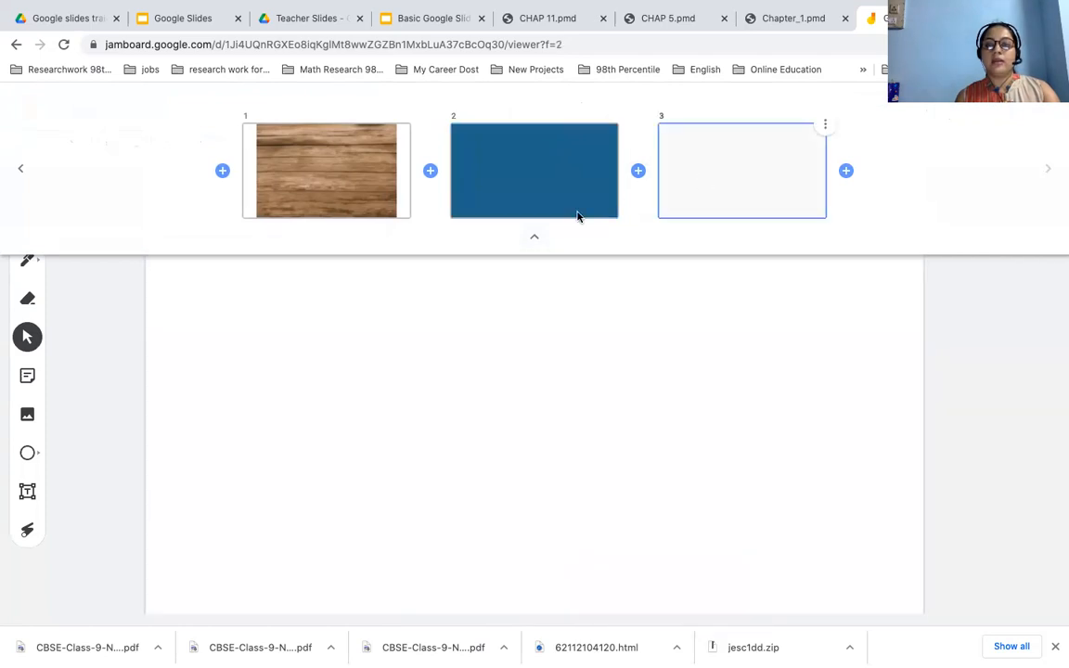
left_click(535, 239)
Open the custom image picker for the third frame's background and look through the "notice board background" pictures
left_click(228, 154)
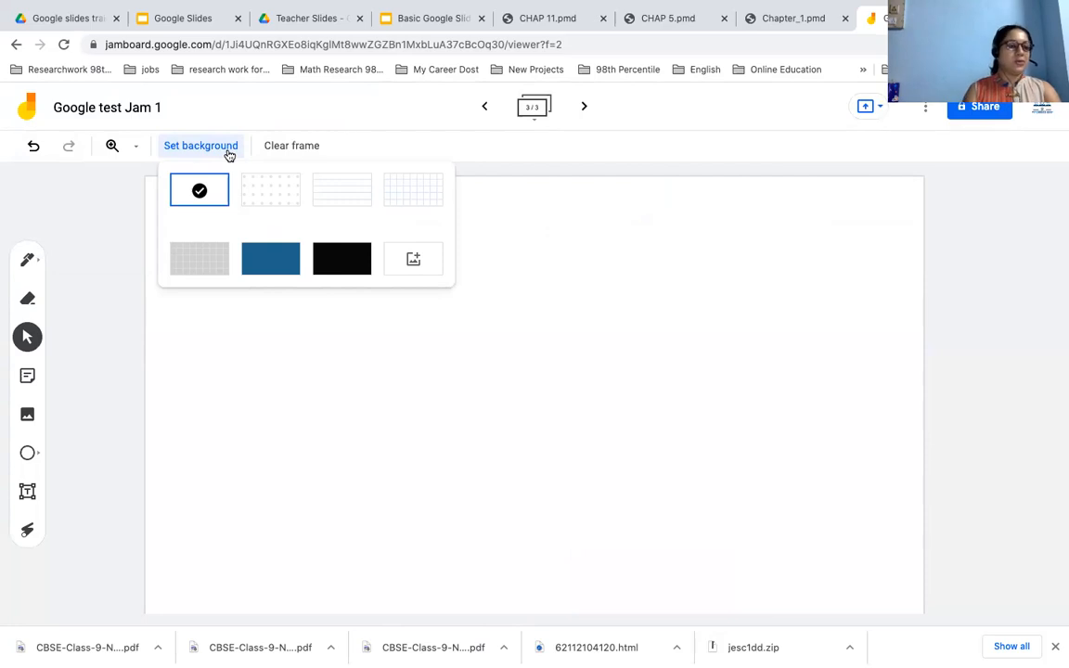
left_click(414, 260)
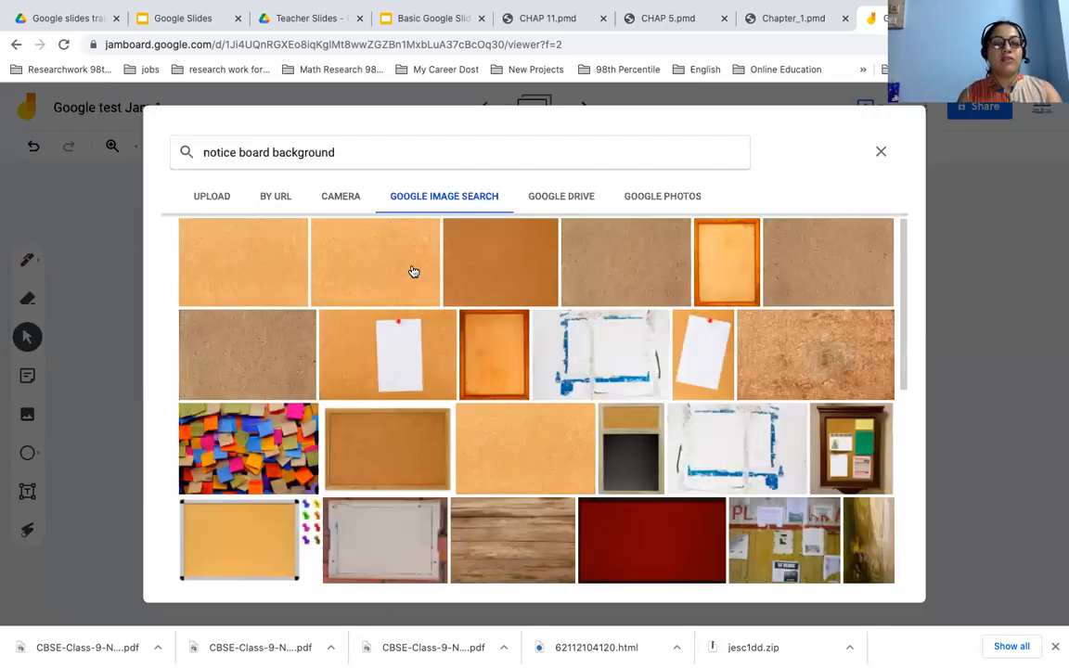
scroll(568, 363, "down", 4)
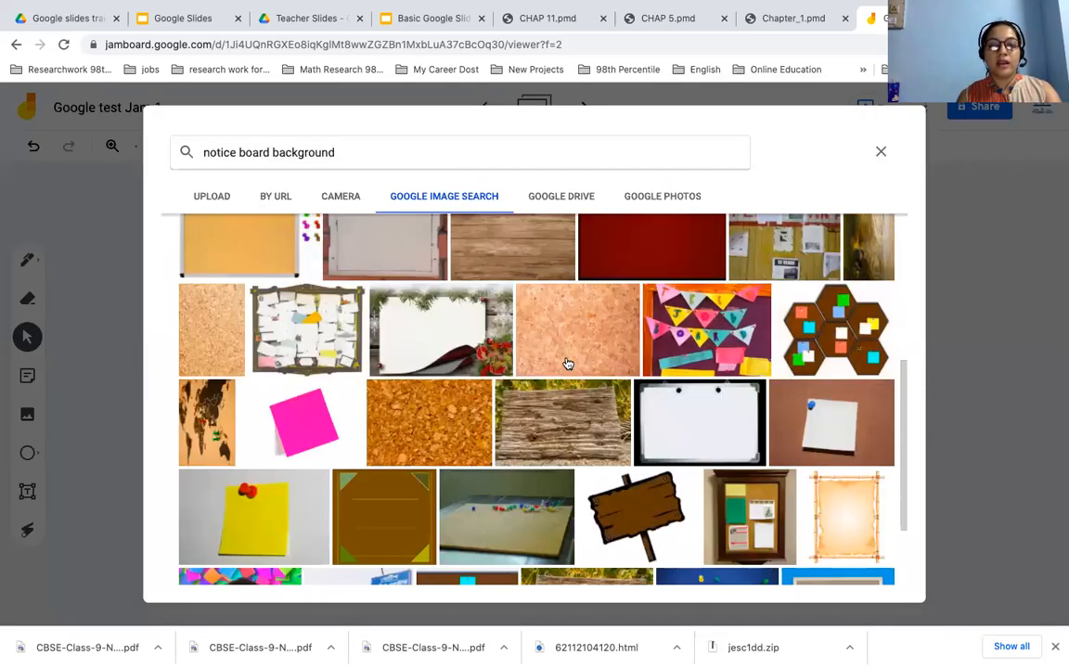
scroll(568, 363, "down", 3)
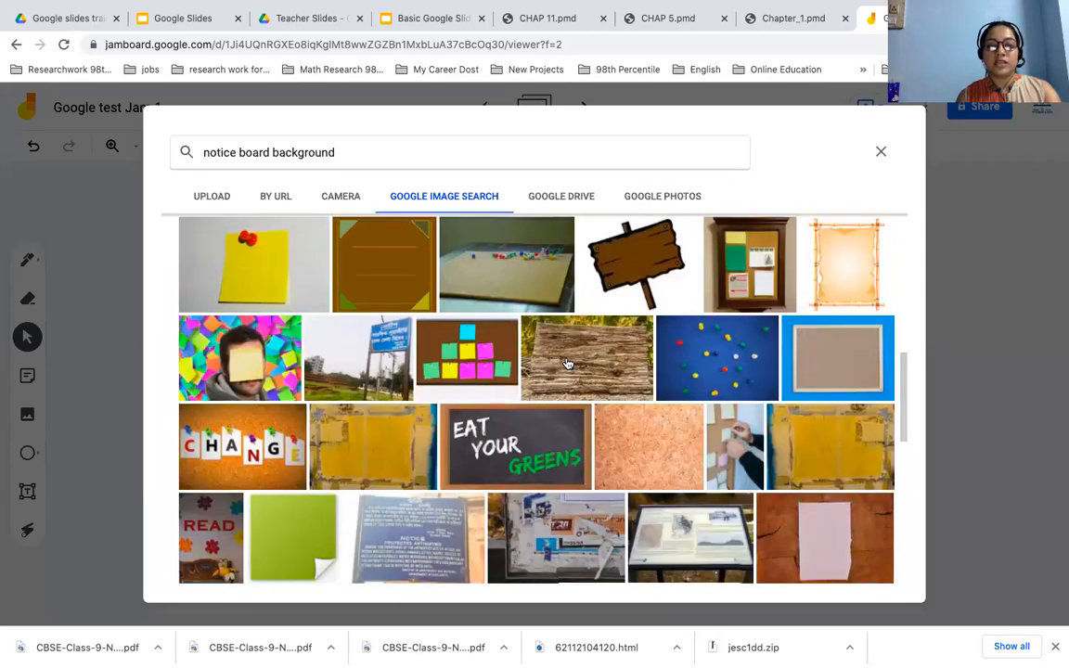
scroll(568, 363, "down", 4)
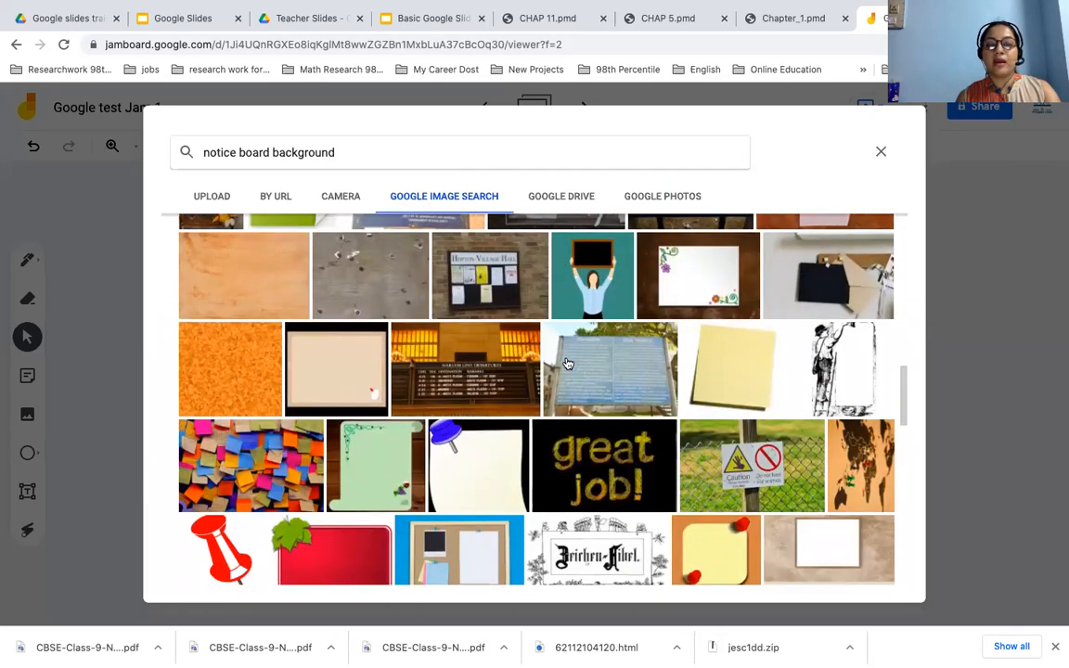
scroll(568, 363, "down", 4)
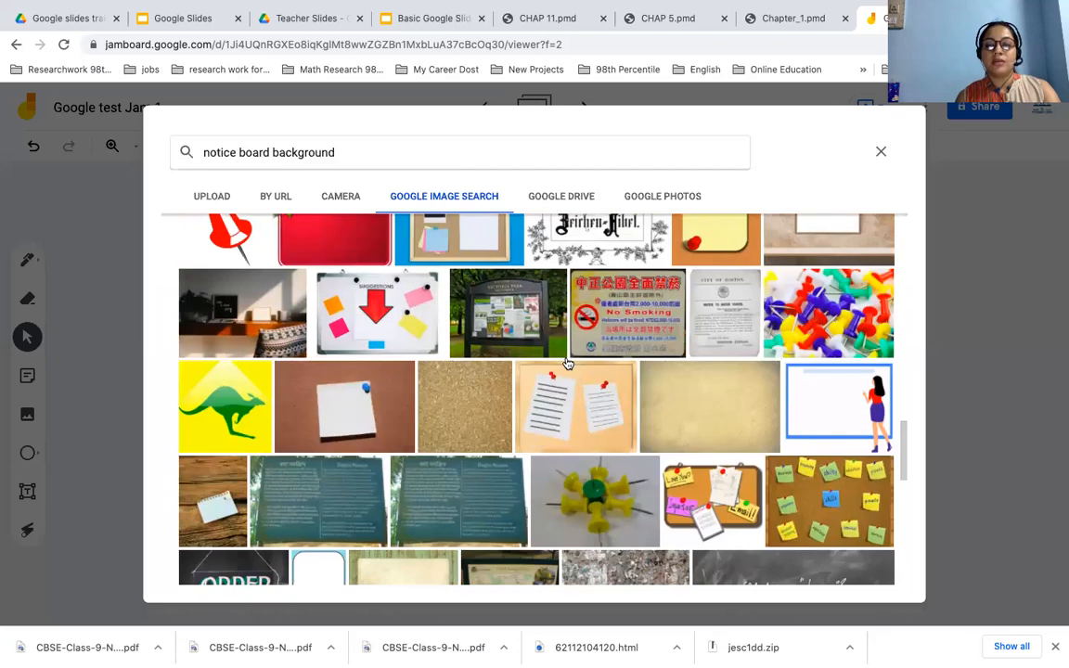
scroll(568, 363, "down", 5)
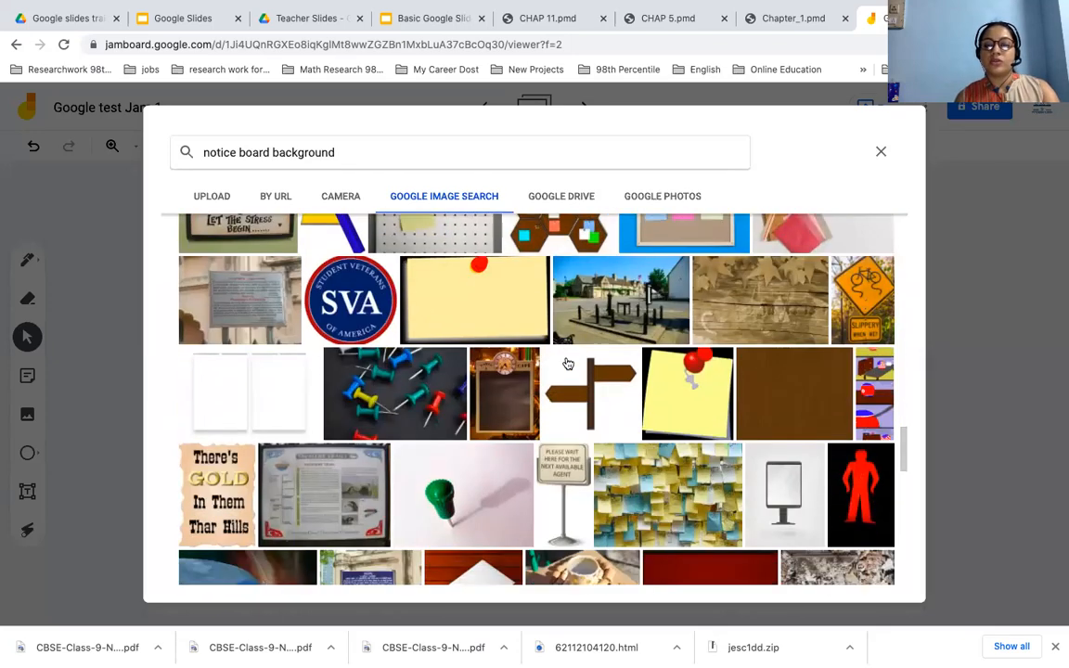
scroll(568, 363, "down", 3)
scroll(569, 363, "up", 15)
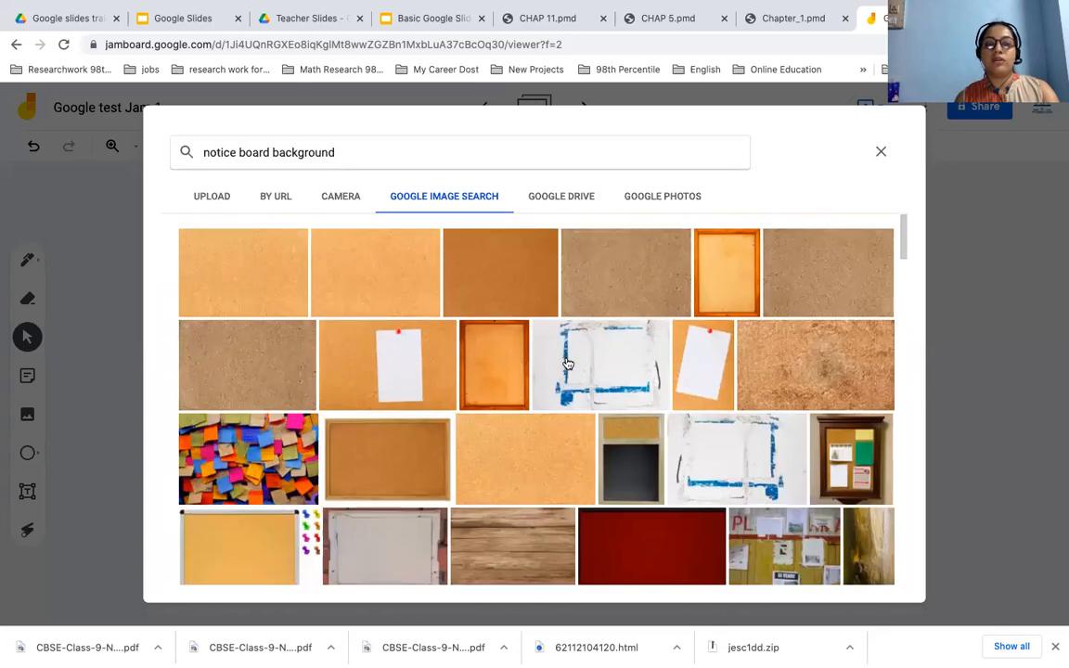
Search Google images for "space background" and set the pink ringed planet picture as the third frame's background
left_click_drag(272, 157, 193, 158)
type("space")
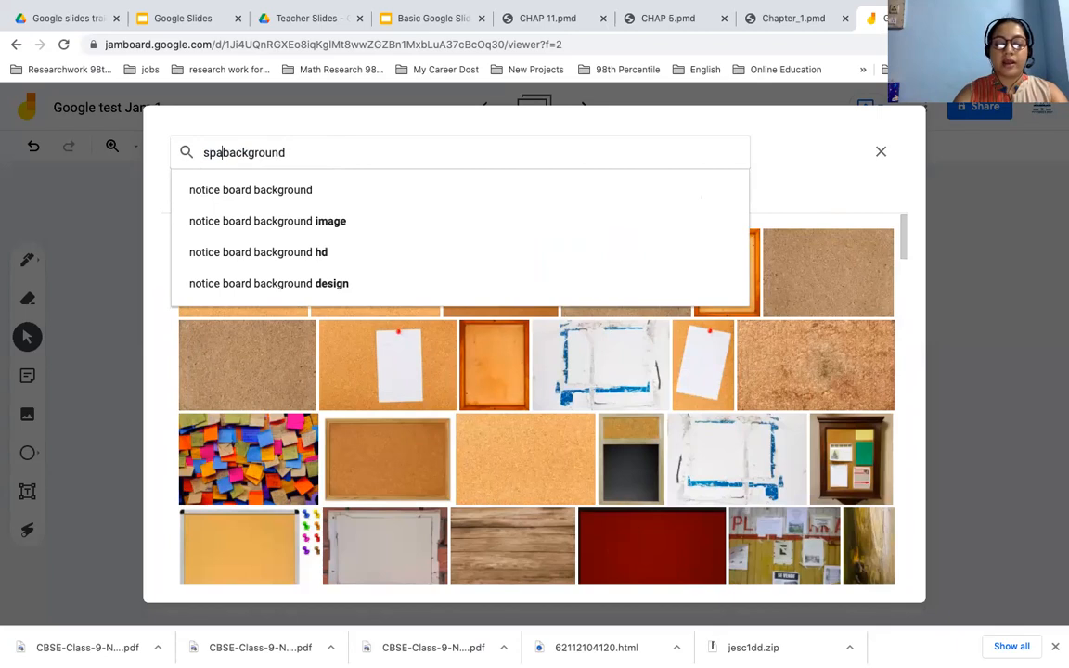
key("Return")
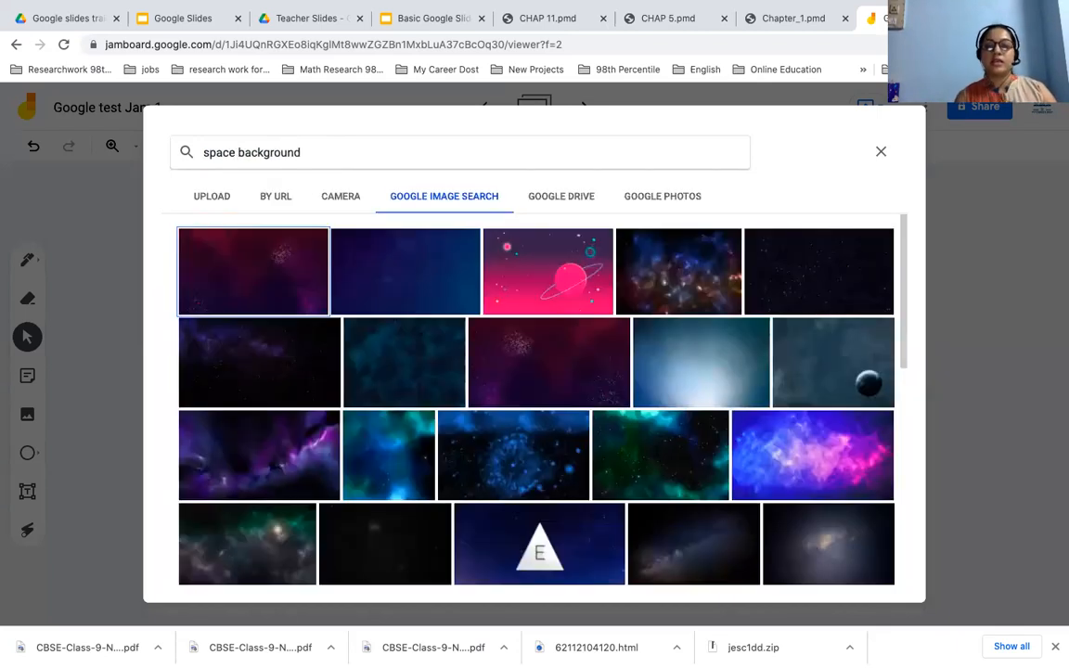
scroll(549, 368, "down", 4)
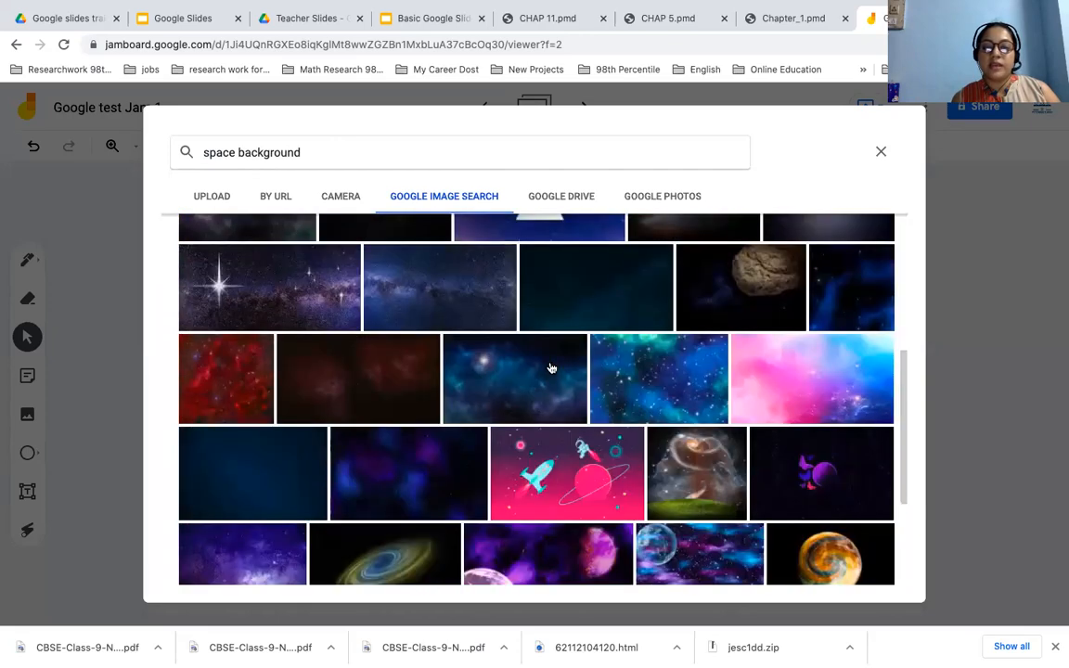
scroll(549, 367, "down", 2)
scroll(549, 368, "down", 1)
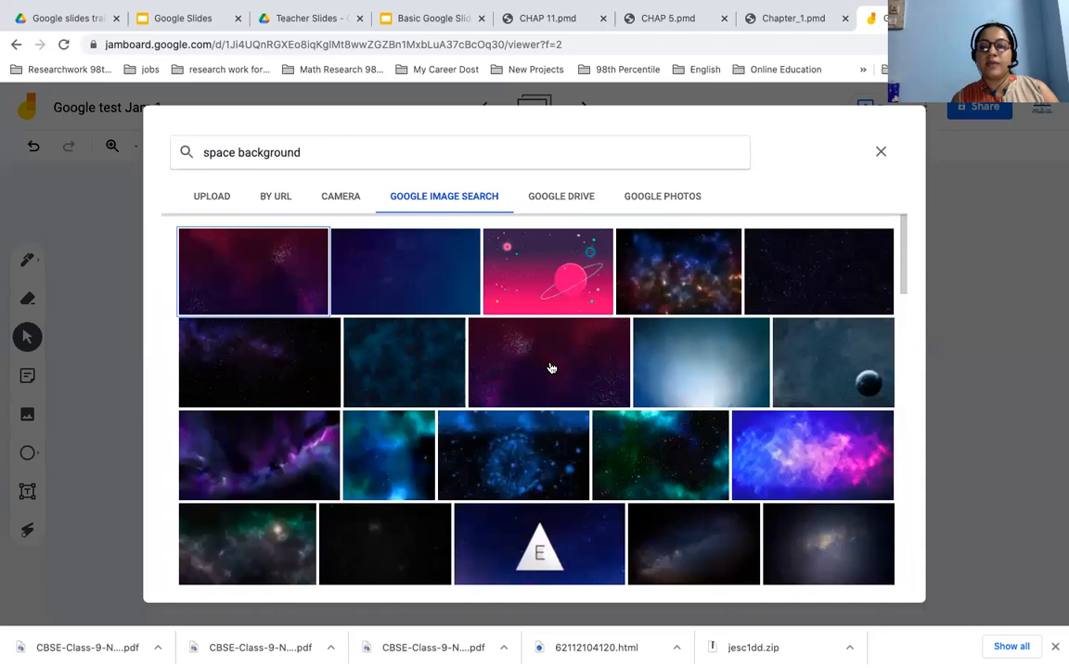
left_click(570, 284)
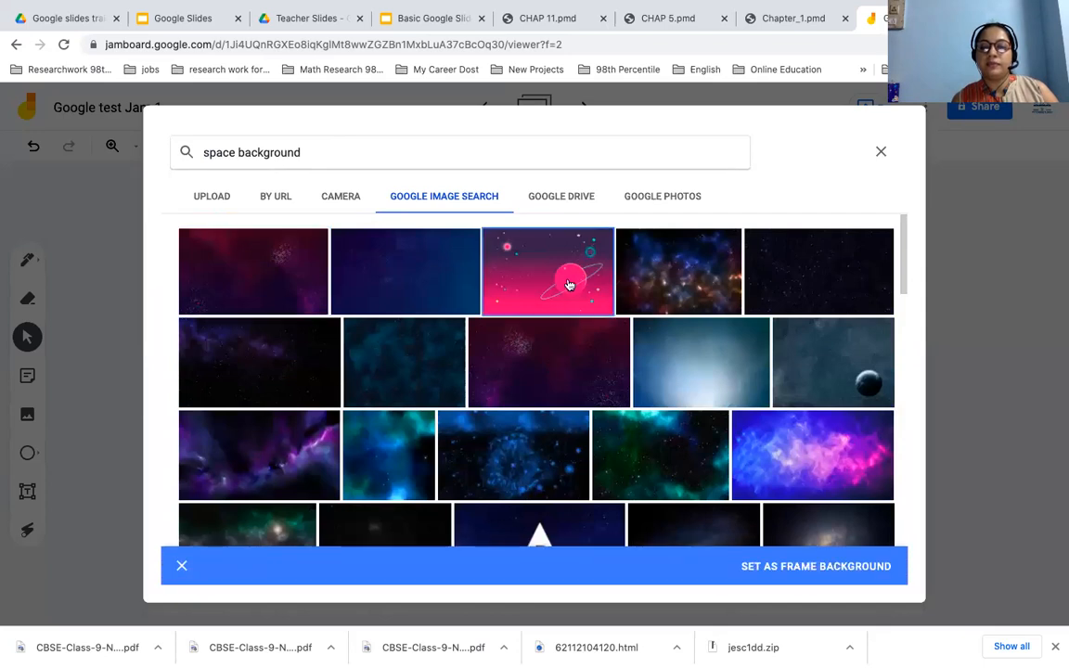
left_click(817, 566)
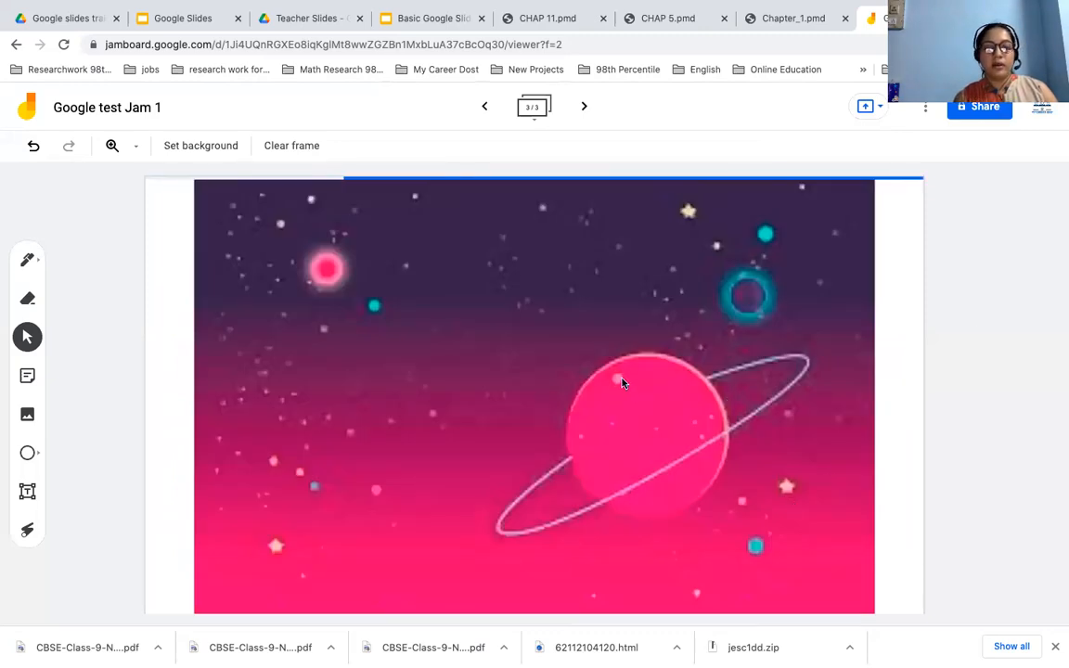
Move the space frame between the wooden and blue frames, and open the wooden first frame for editing
left_click(534, 121)
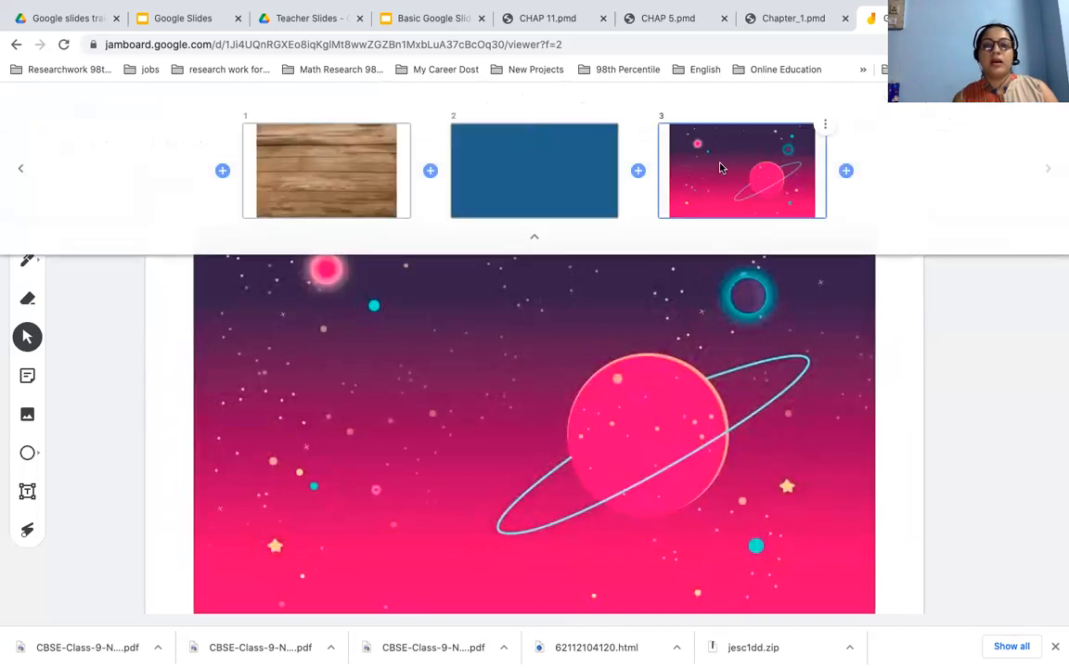
left_click_drag(673, 155, 518, 186)
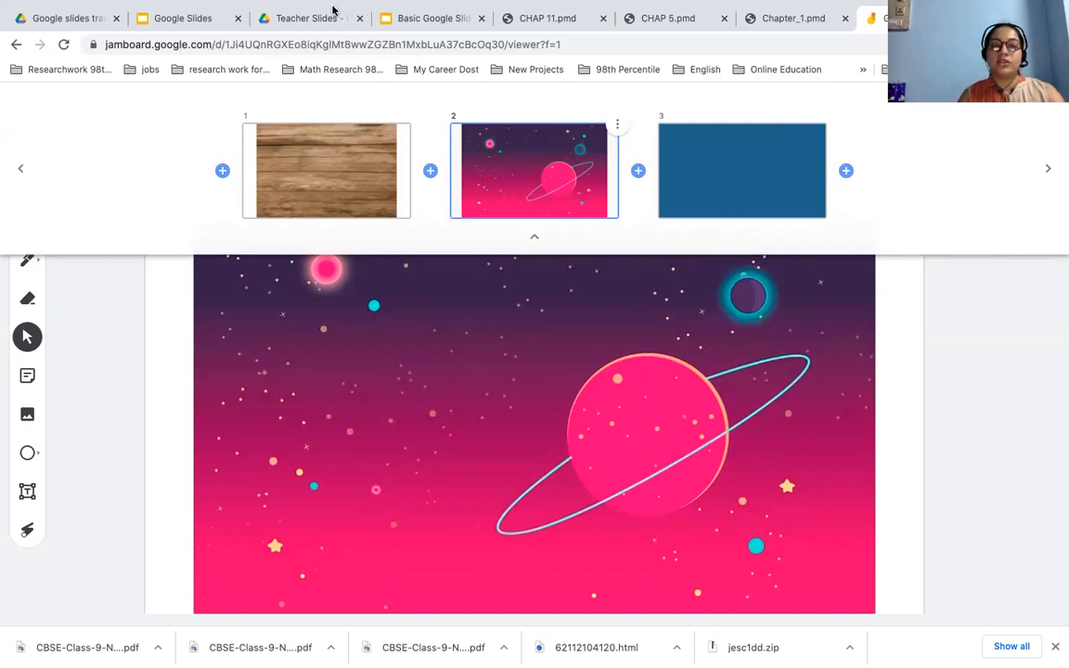
left_click(293, 171)
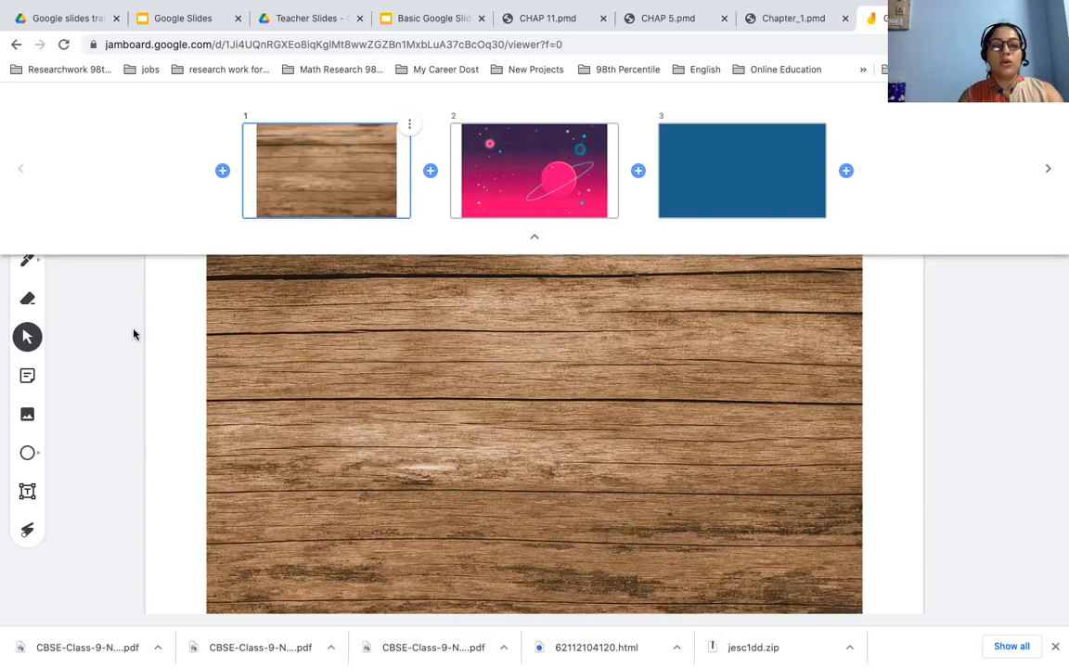
left_click(539, 240)
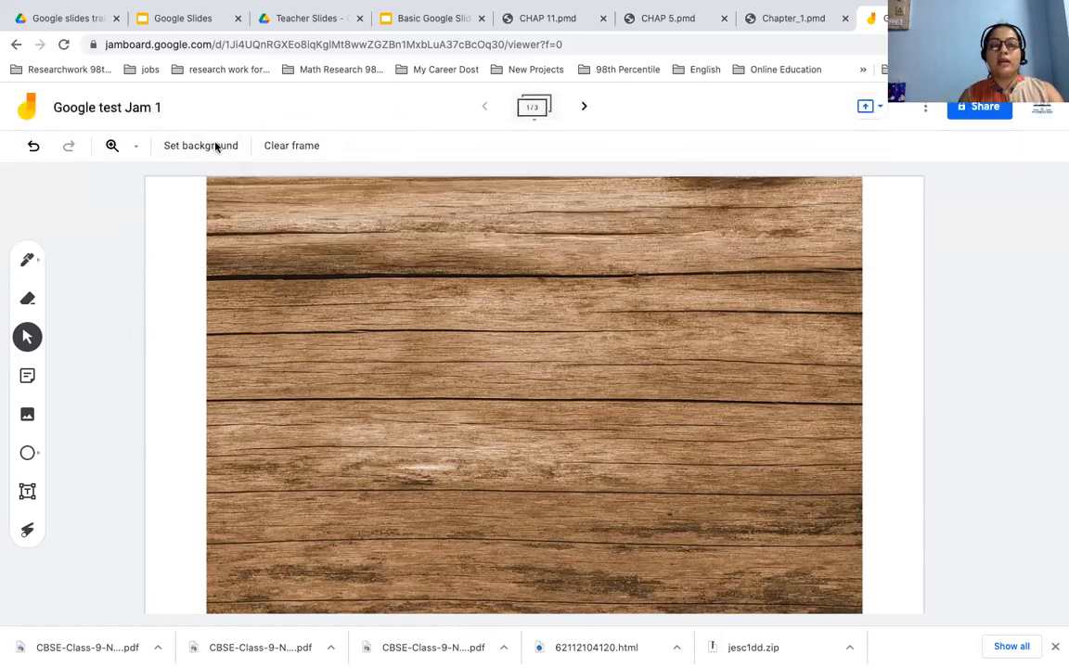
Start adding an image to the wooden frame and search Google images for "boundaries for project work"
left_click(27, 416)
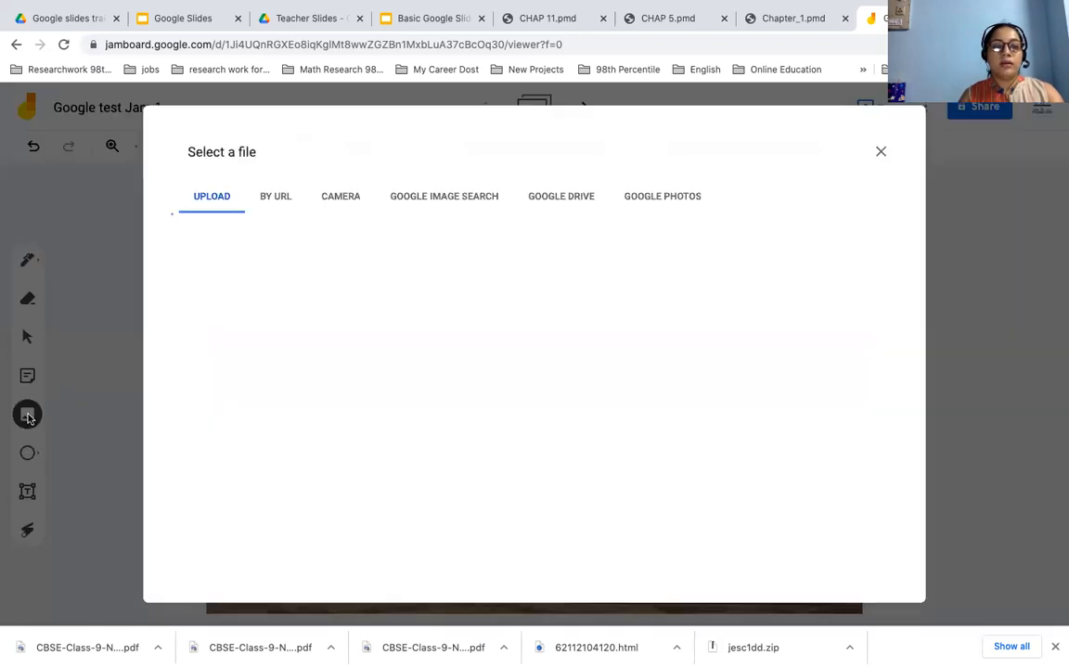
left_click(434, 203)
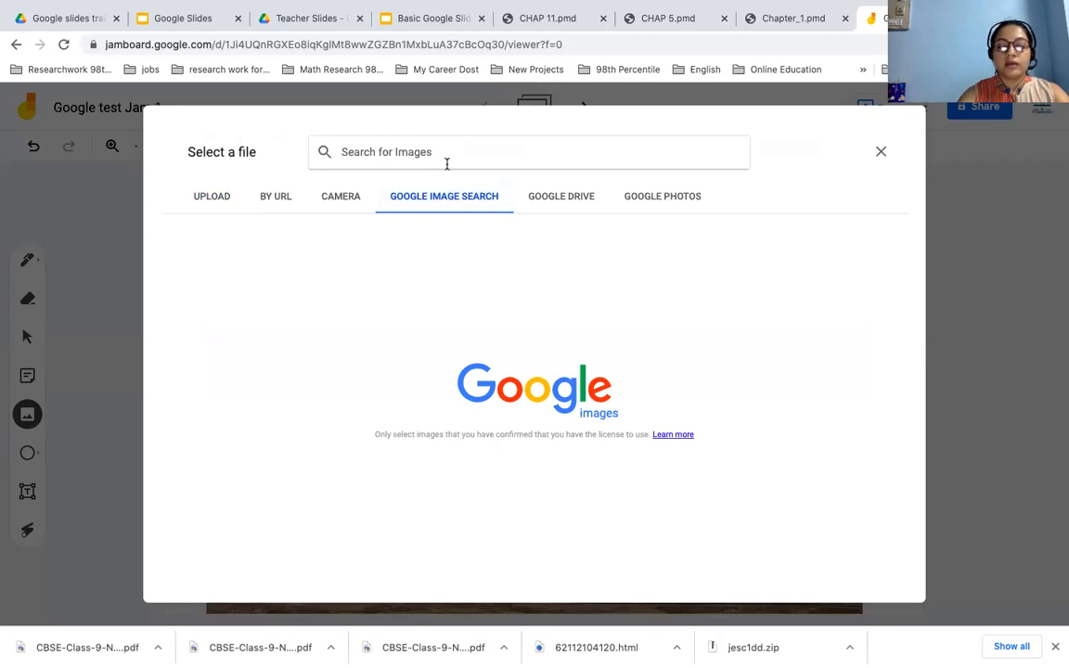
type("frames")
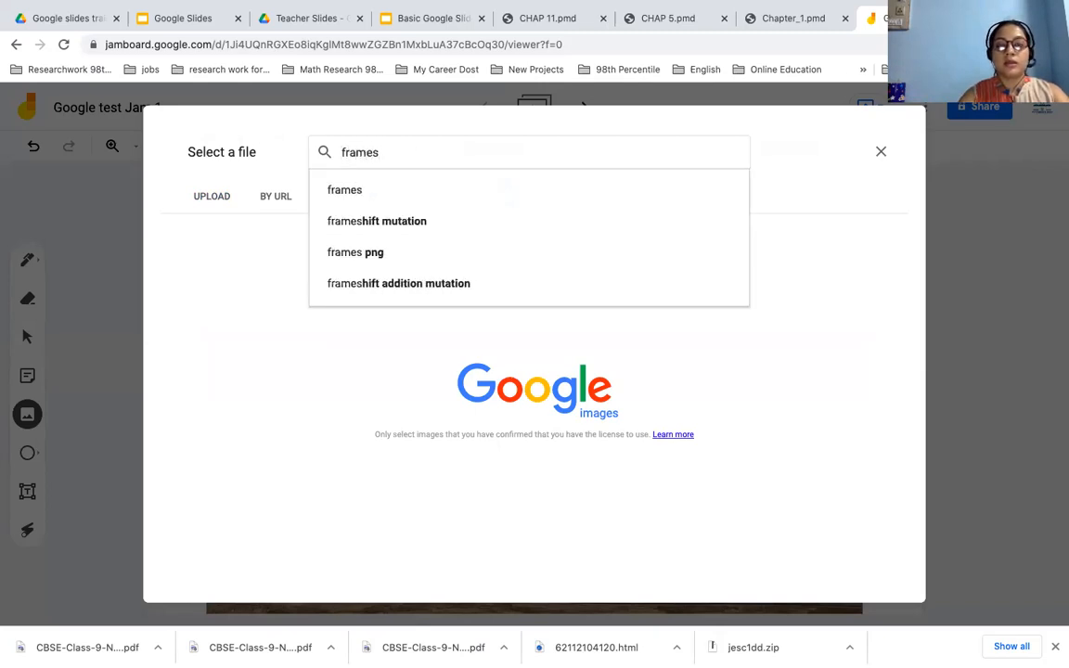
key("BackSpace")
key("BackSpace")
key("BackSpace")
key("BackSpace")
key("BackSpace")
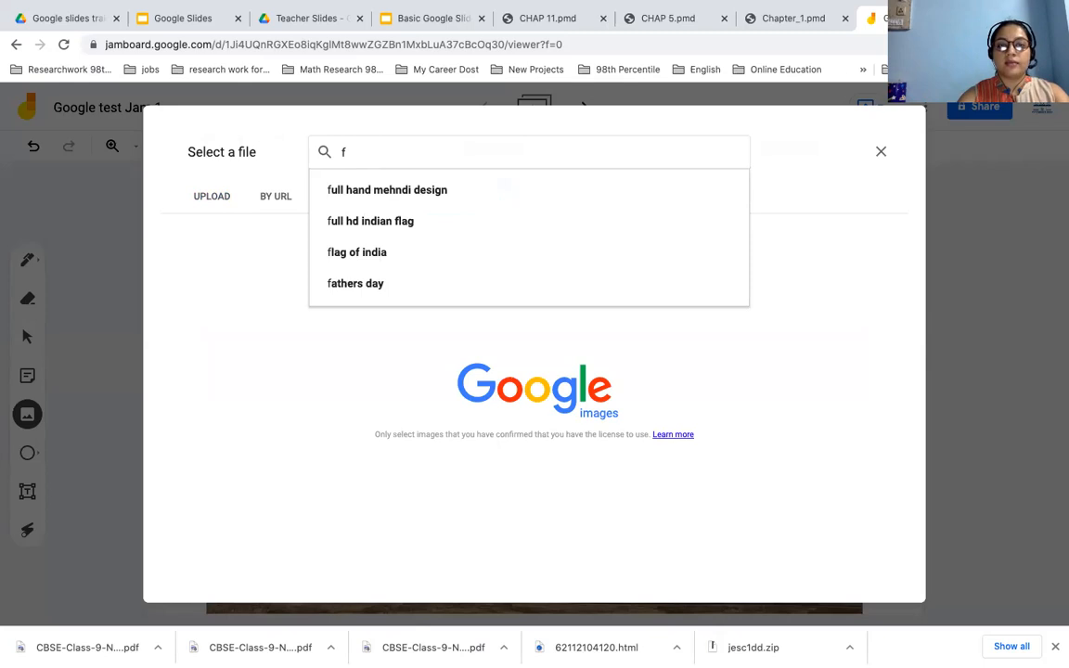
key("BackSpace")
type("bou")
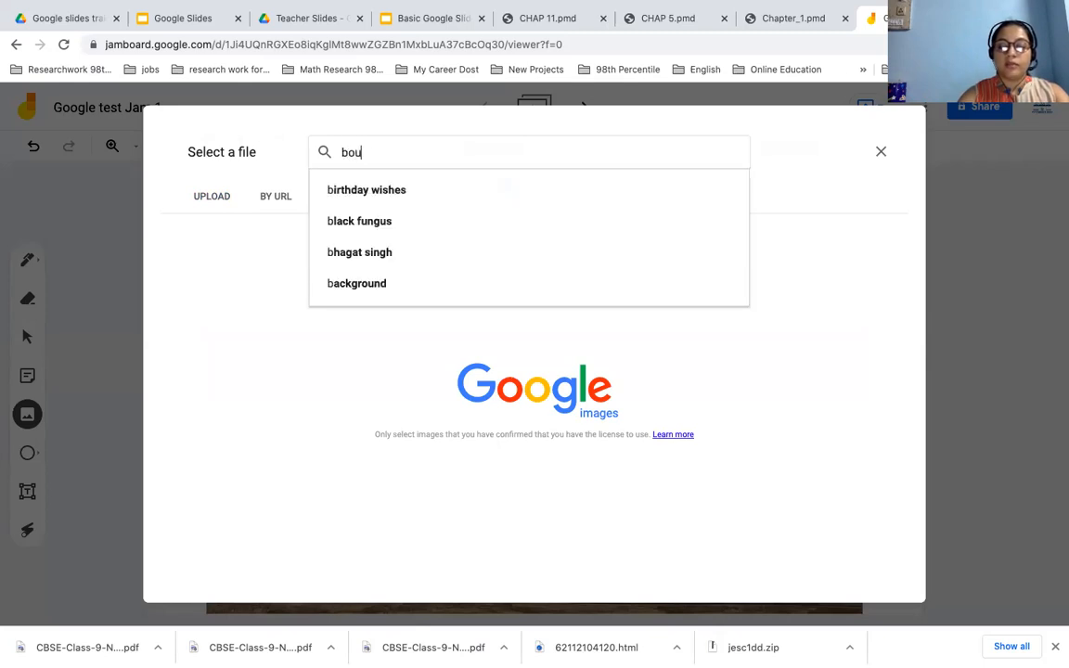
type("ndaries for")
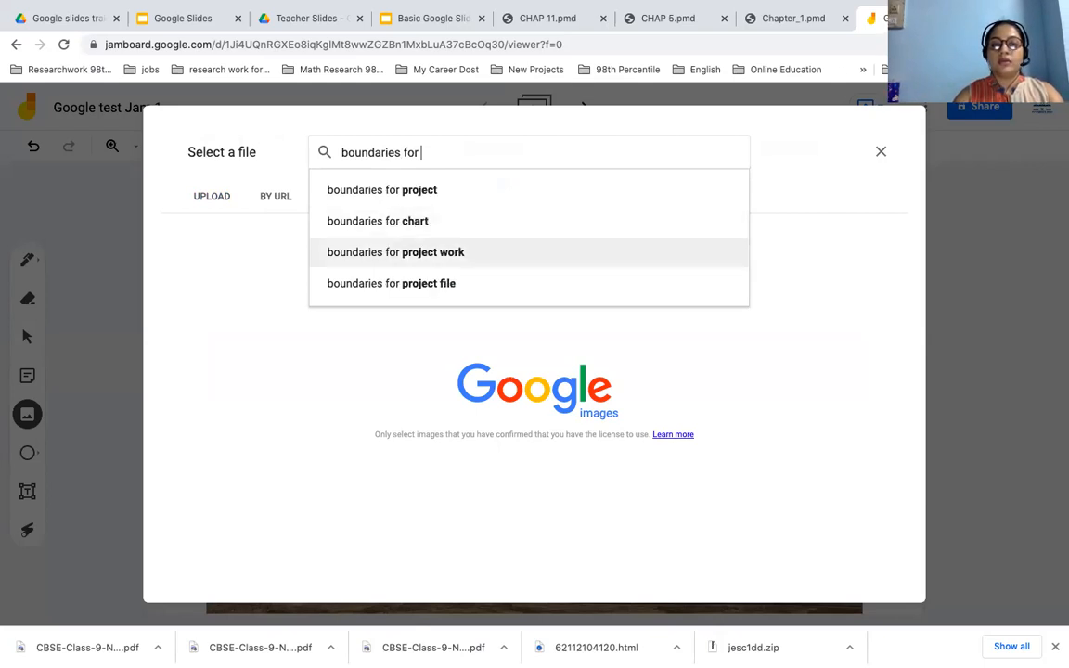
left_click(421, 249)
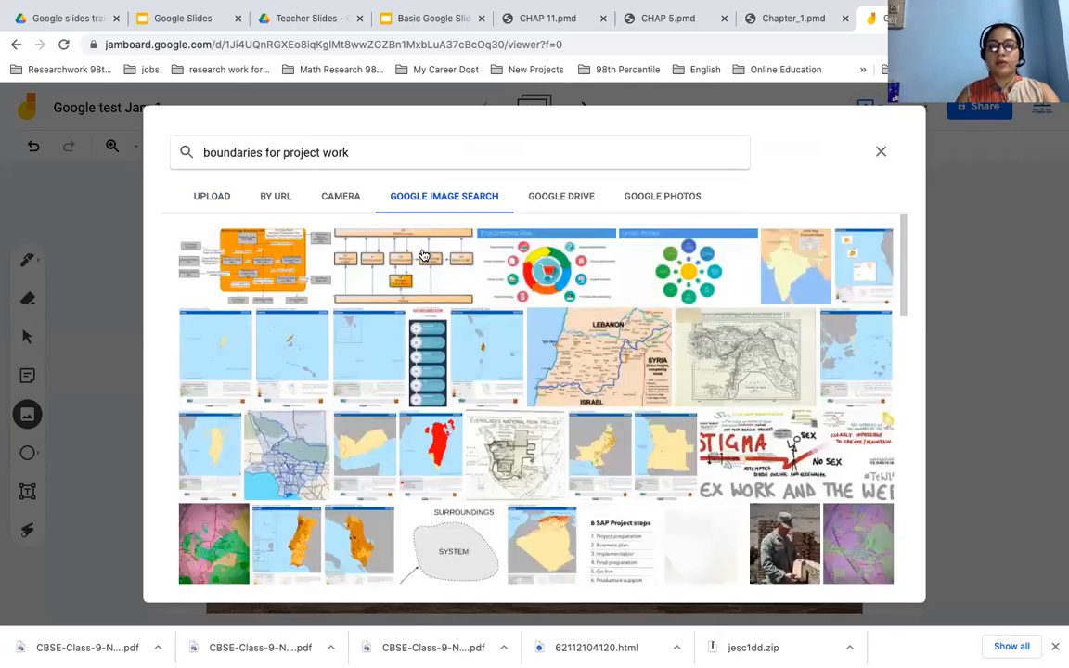
Change the image search to "boundaries for craft"
left_click_drag(384, 154, 267, 151)
key("BackSpace")
type("for craft")
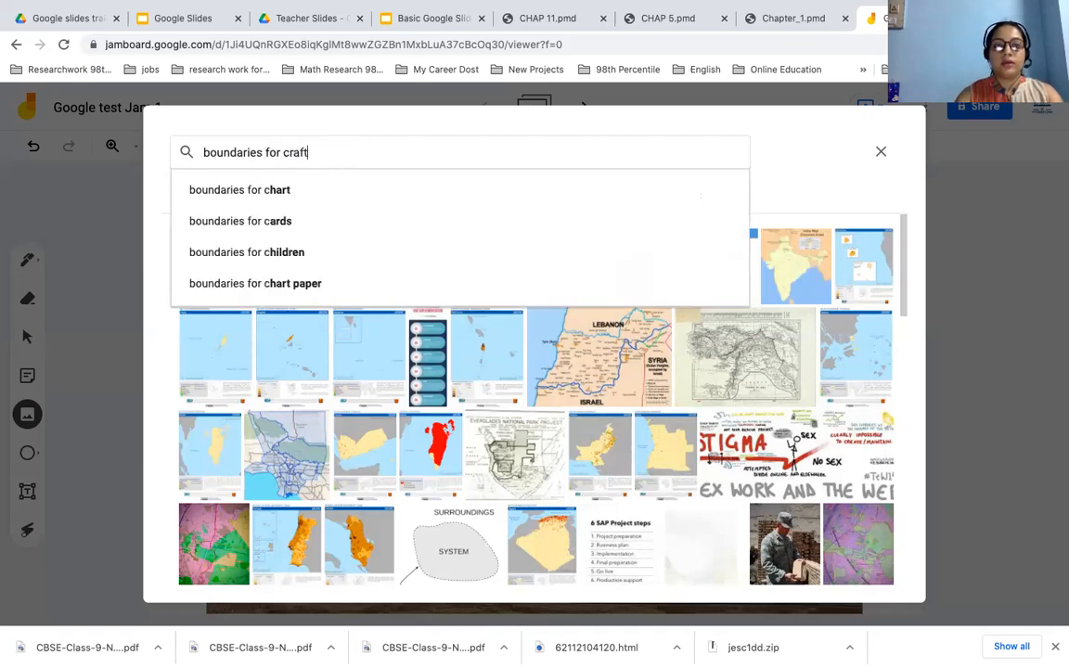
key("Return")
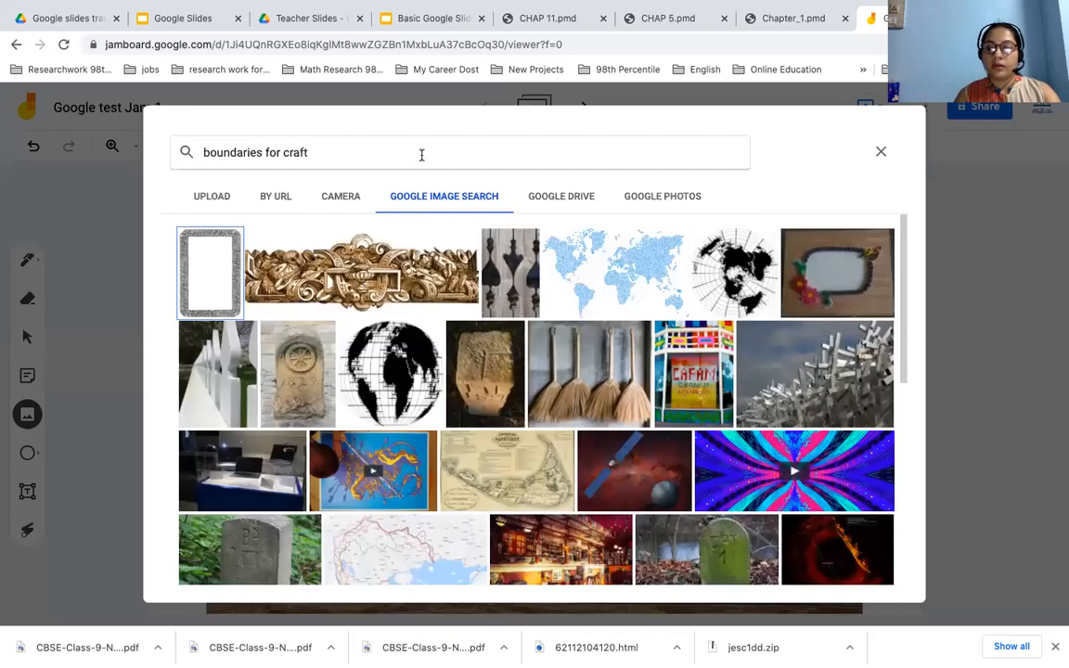
Search Google images for "borders design" and insert the teal strip with orange swirls into the wooden frame
left_click_drag(318, 154, 181, 151)
type("borders")
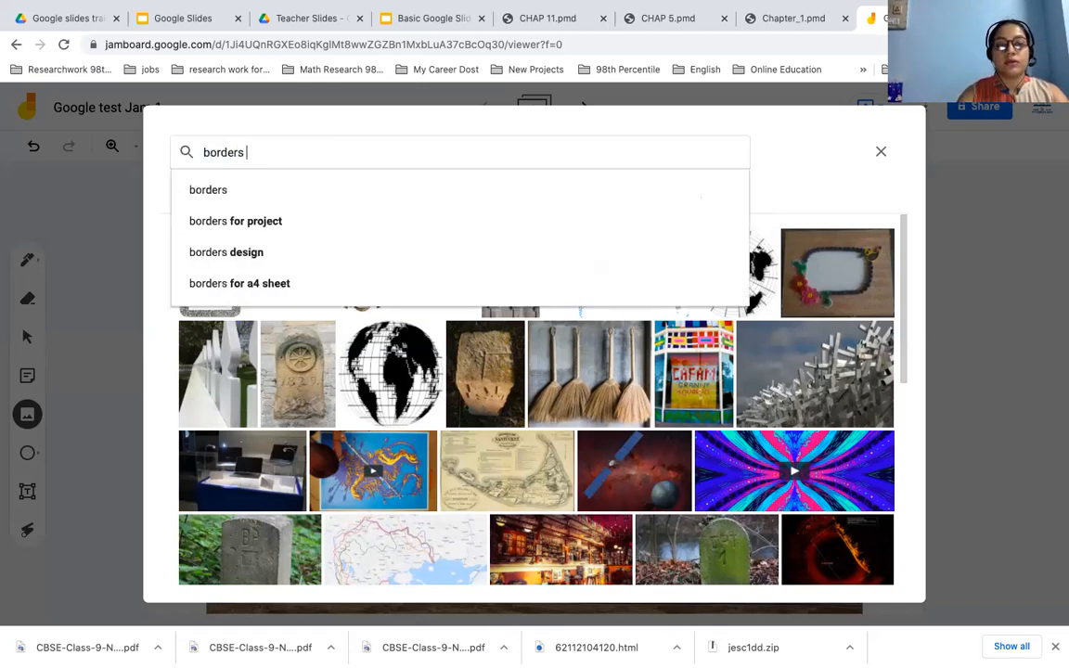
key("Down")
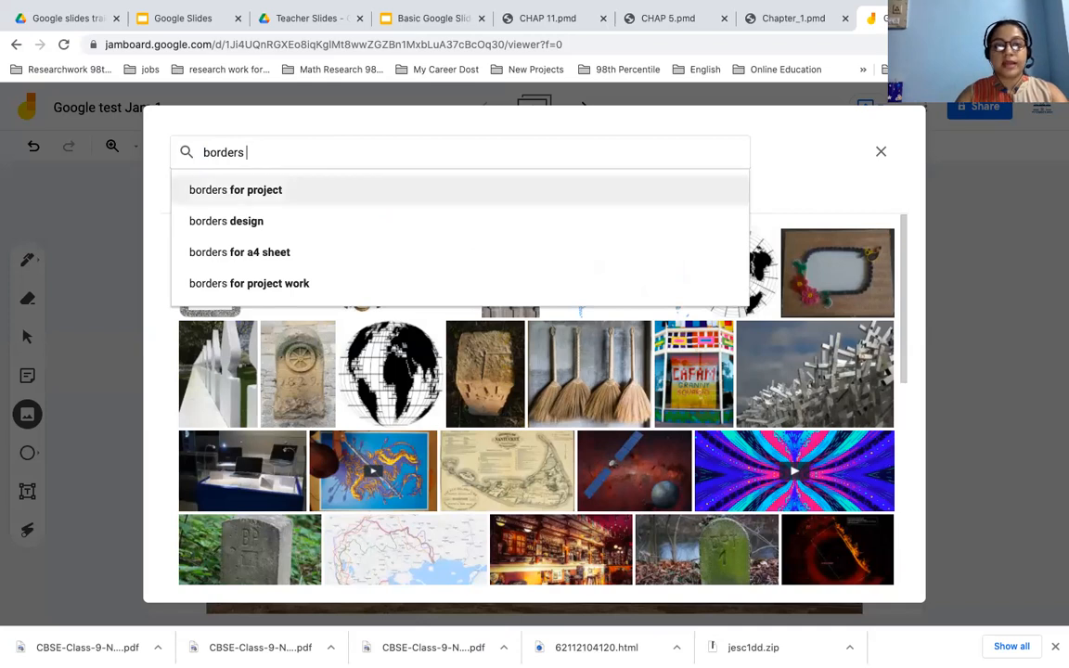
key("Down")
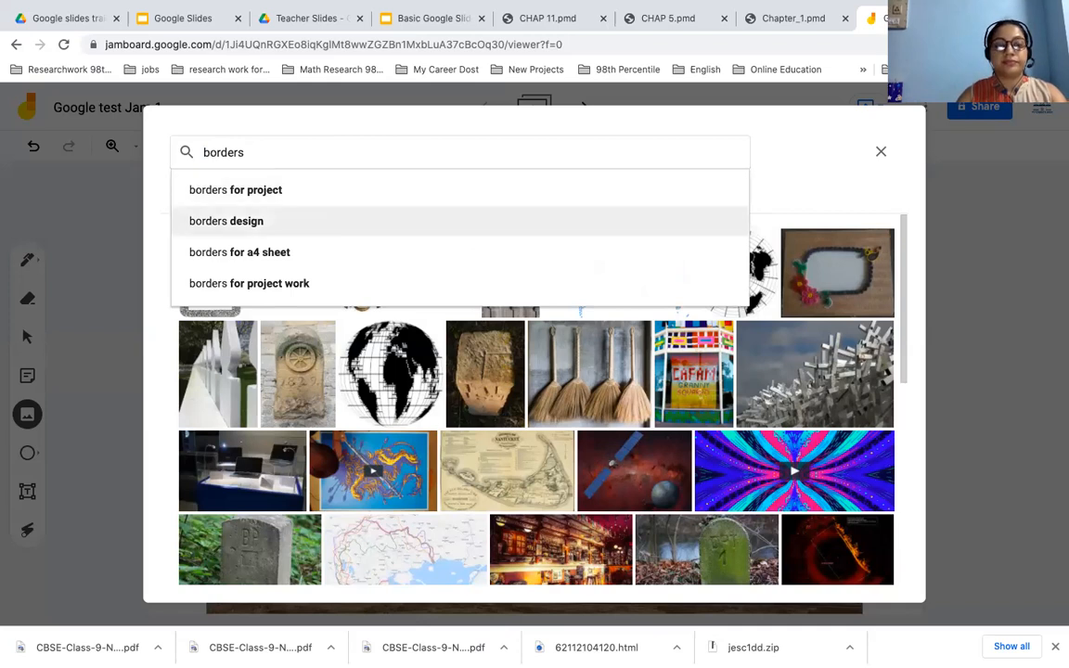
left_click(237, 221)
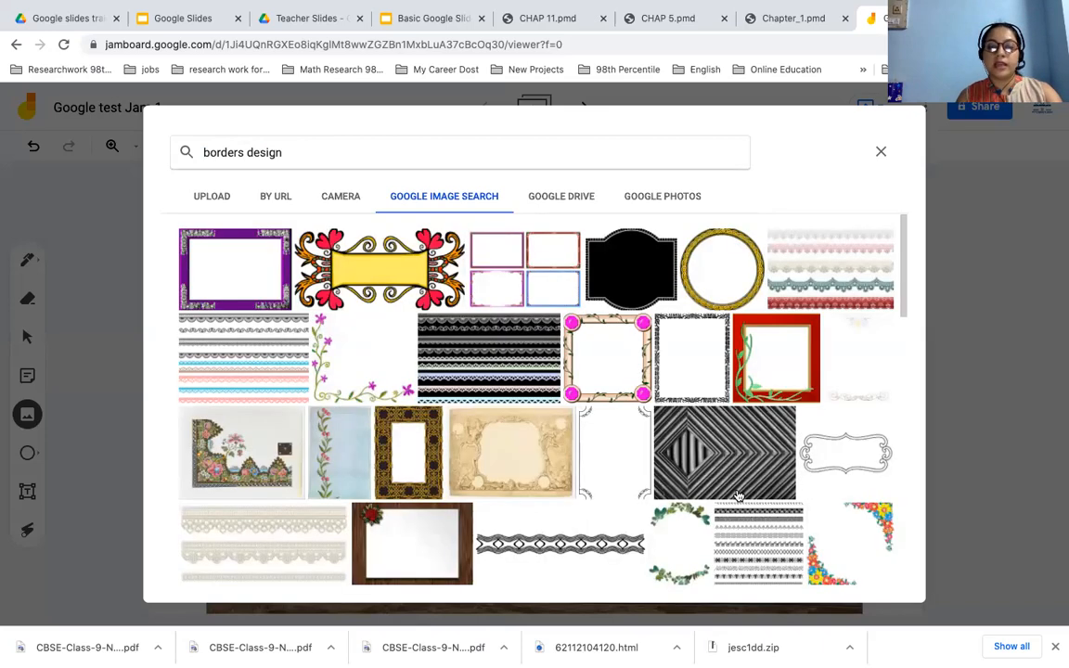
scroll(738, 497, "down", 2)
scroll(738, 497, "down", 6)
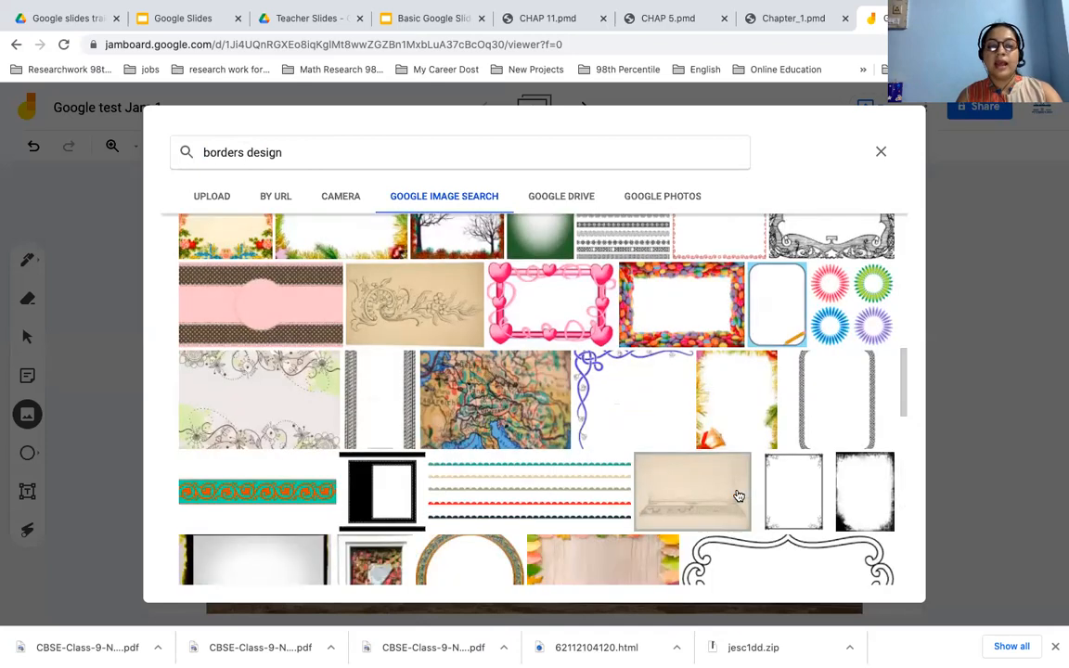
scroll(738, 496, "down", 2)
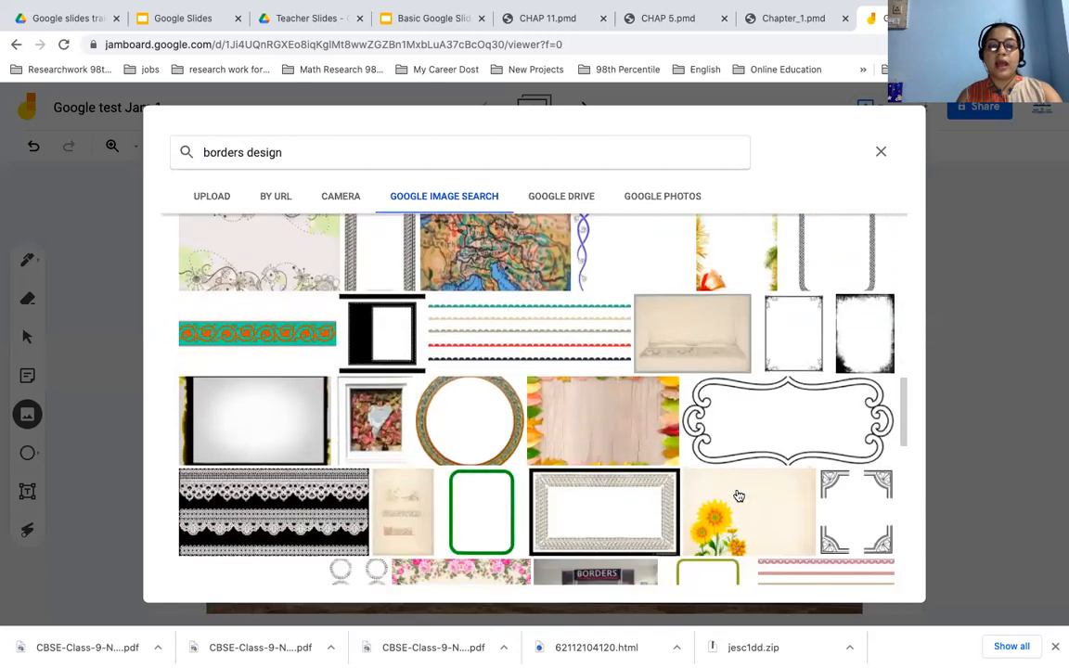
left_click(318, 332)
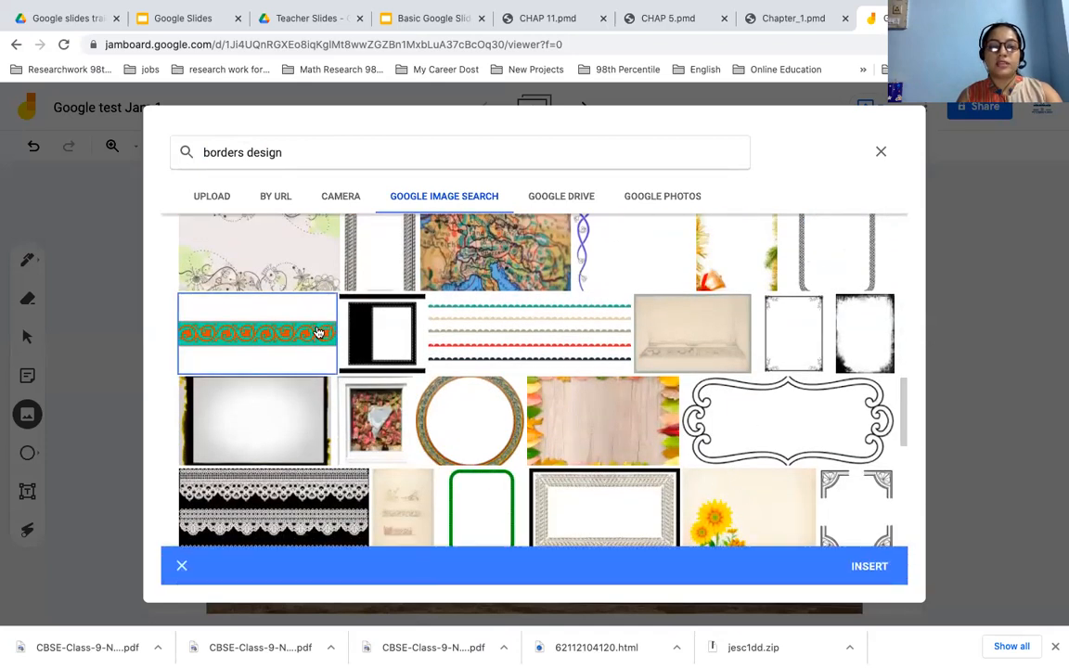
left_click(870, 568)
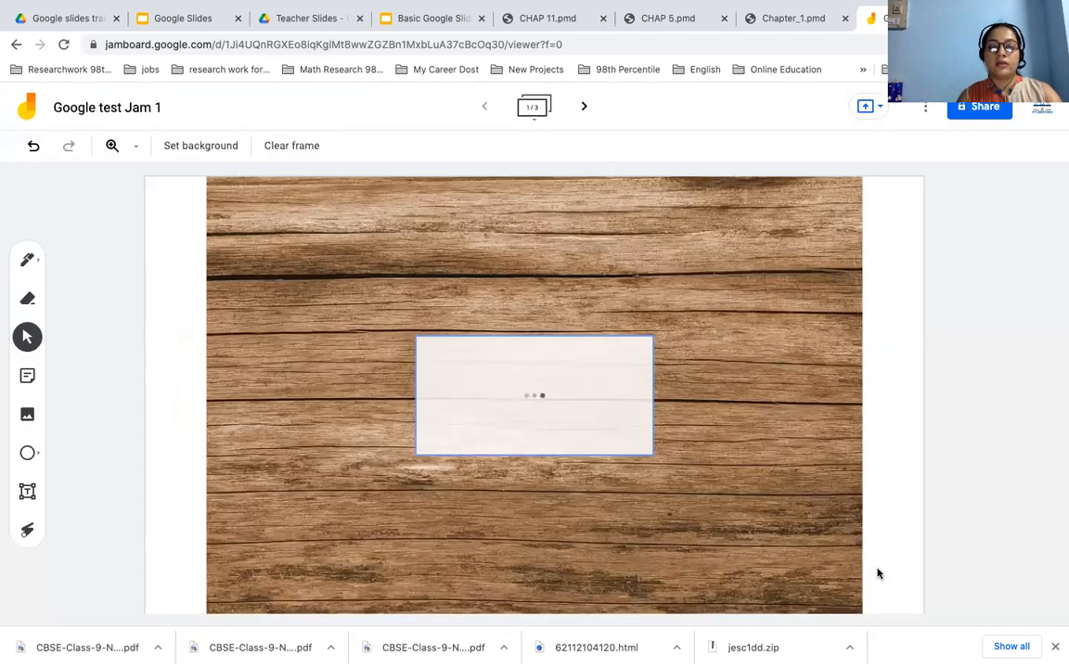
left_click(644, 358)
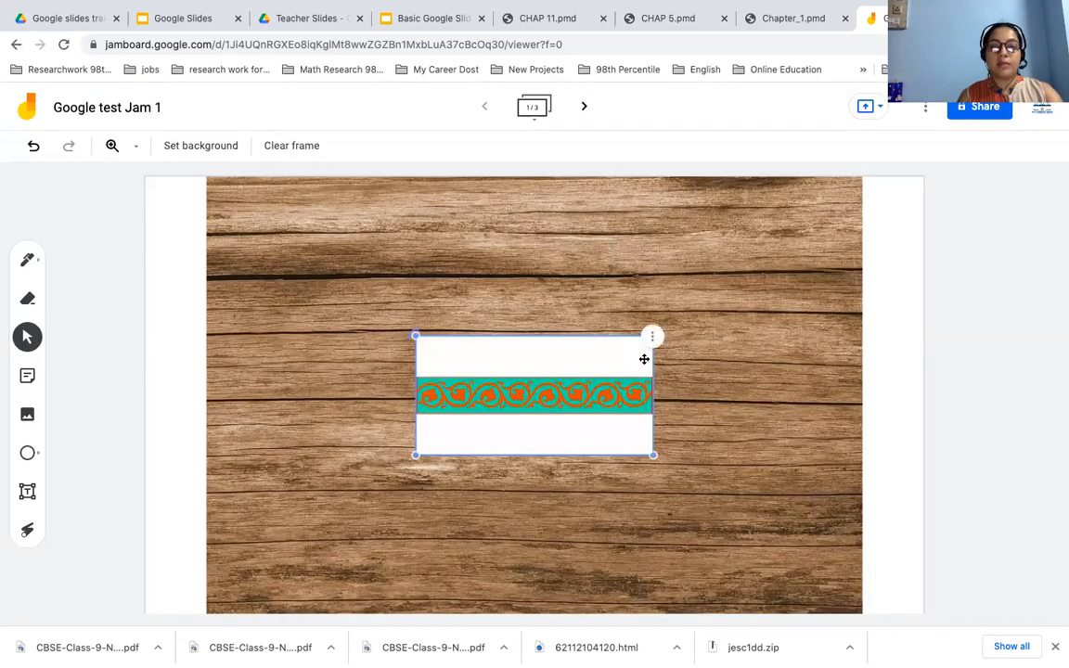
key("shift+super+9")
left_click(753, 398)
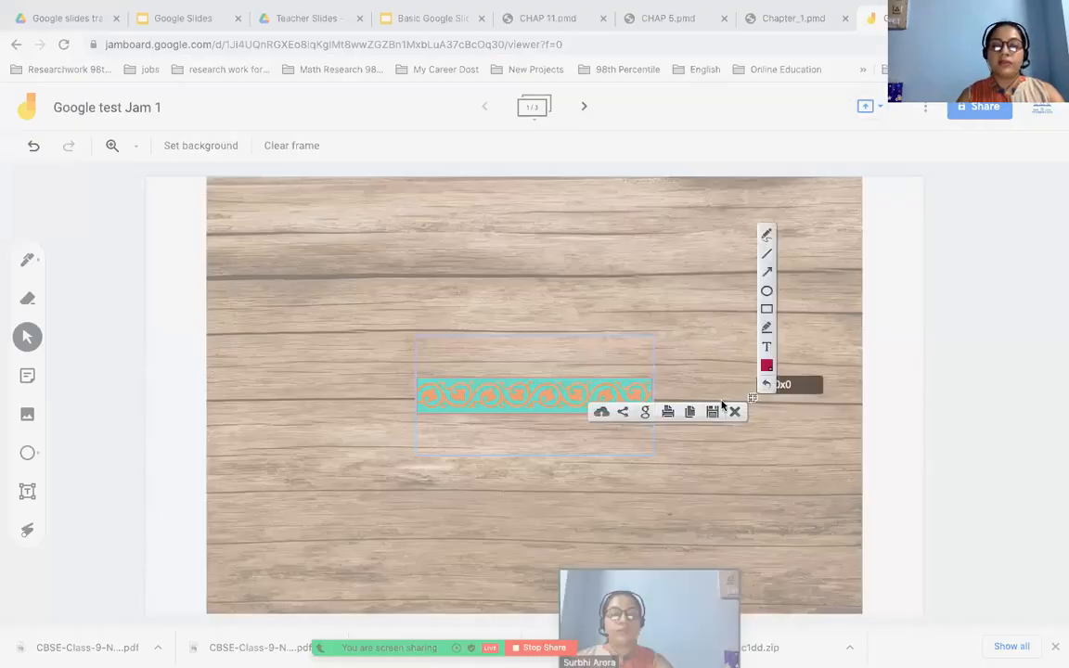
left_click(619, 399)
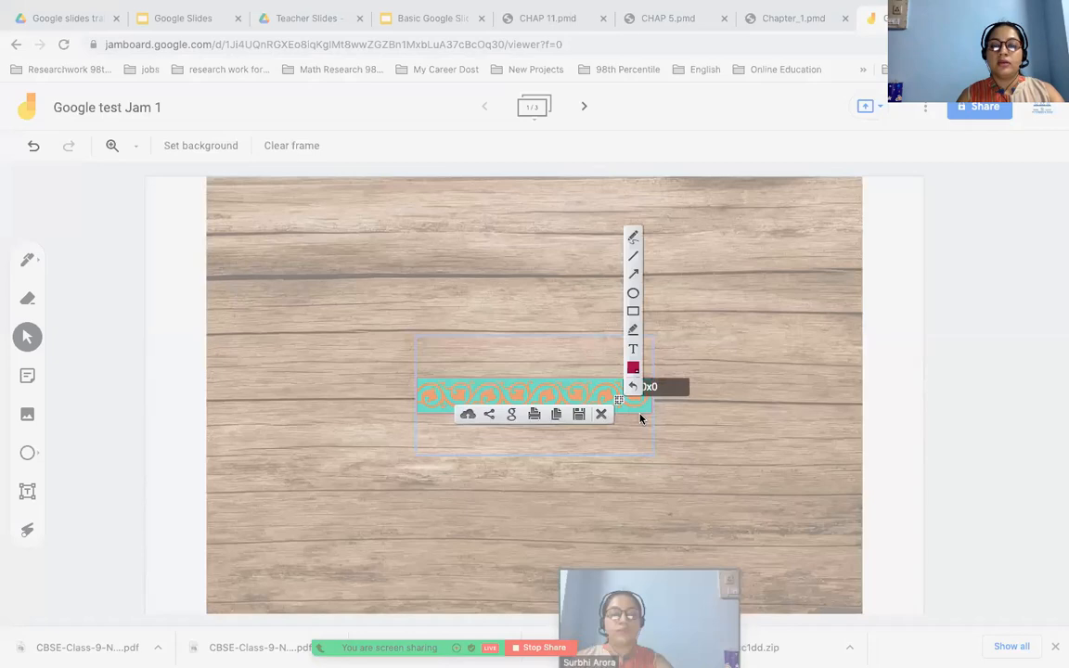
left_click(727, 428)
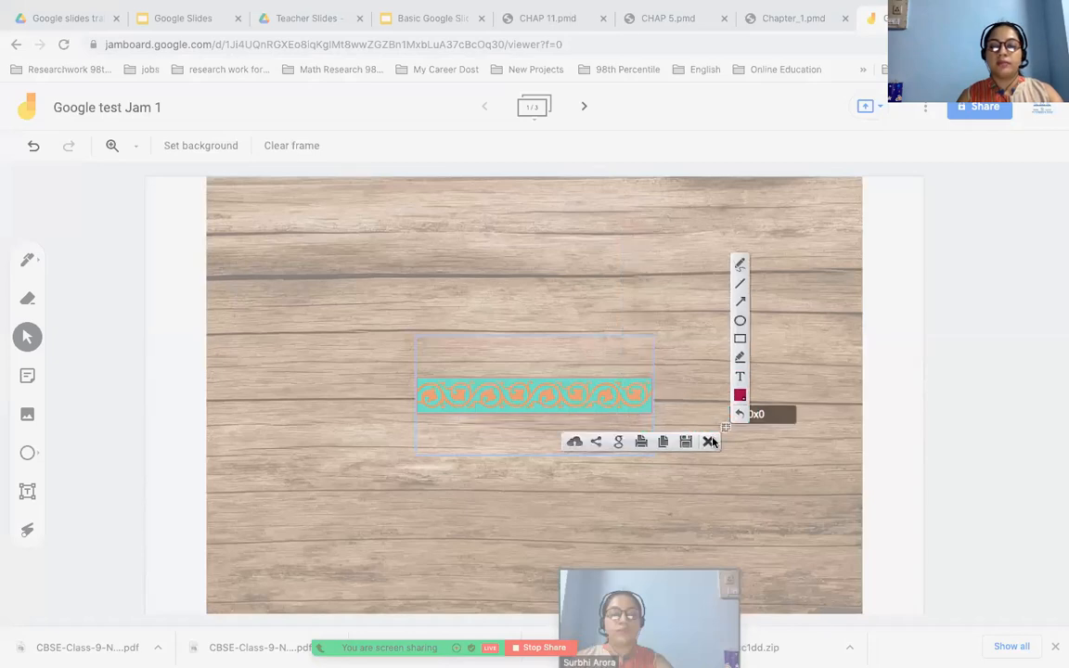
left_click(710, 442)
Rotate the teal border strip to vertical and place it in the upper-left corner of the wooden board
left_click(615, 394)
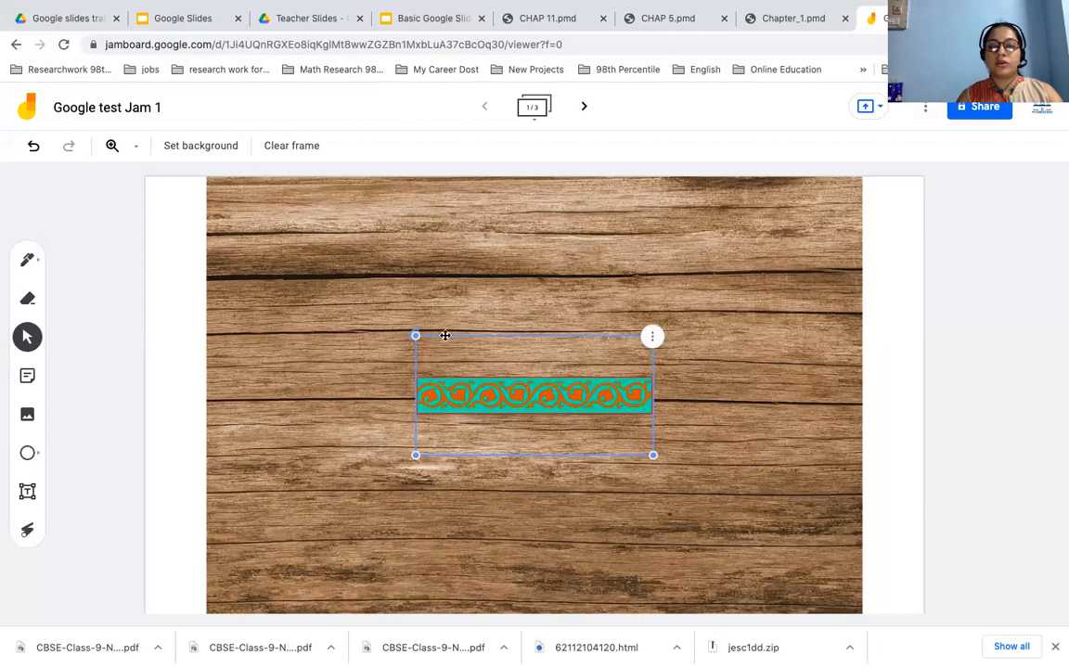
left_click_drag(415, 336, 452, 501)
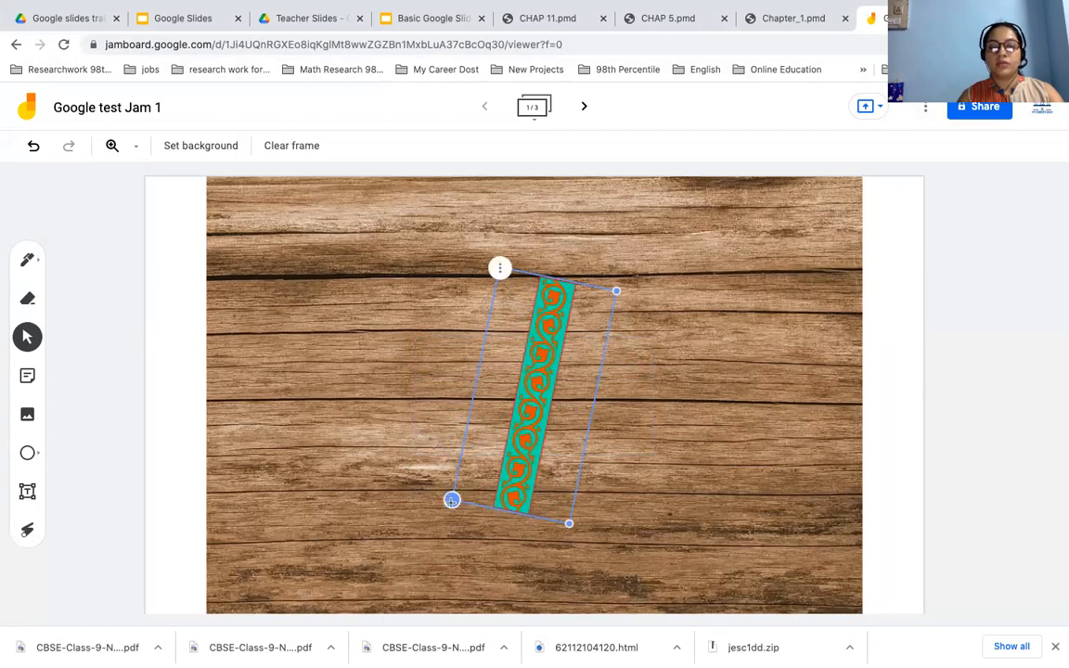
left_click_drag(452, 499, 474, 513)
left_click_drag(520, 296, 212, 179)
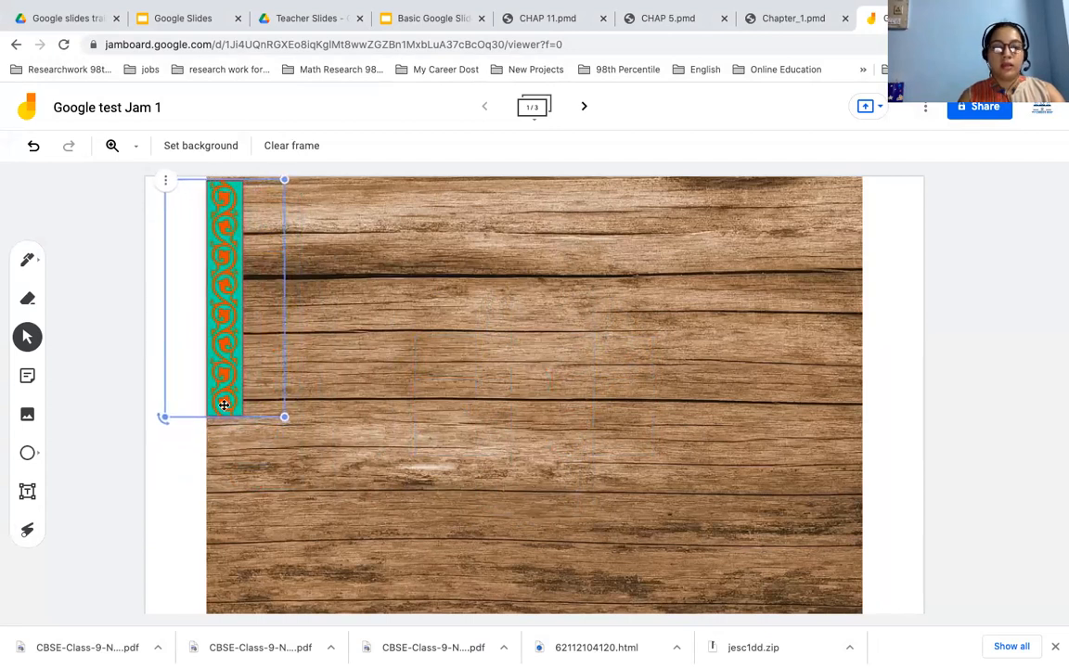
Enlarge the vertical border strip to the full height of the wooden board and align it with the board's left edge
left_click_drag(284, 417, 287, 655)
left_click(381, 390)
left_click(293, 387)
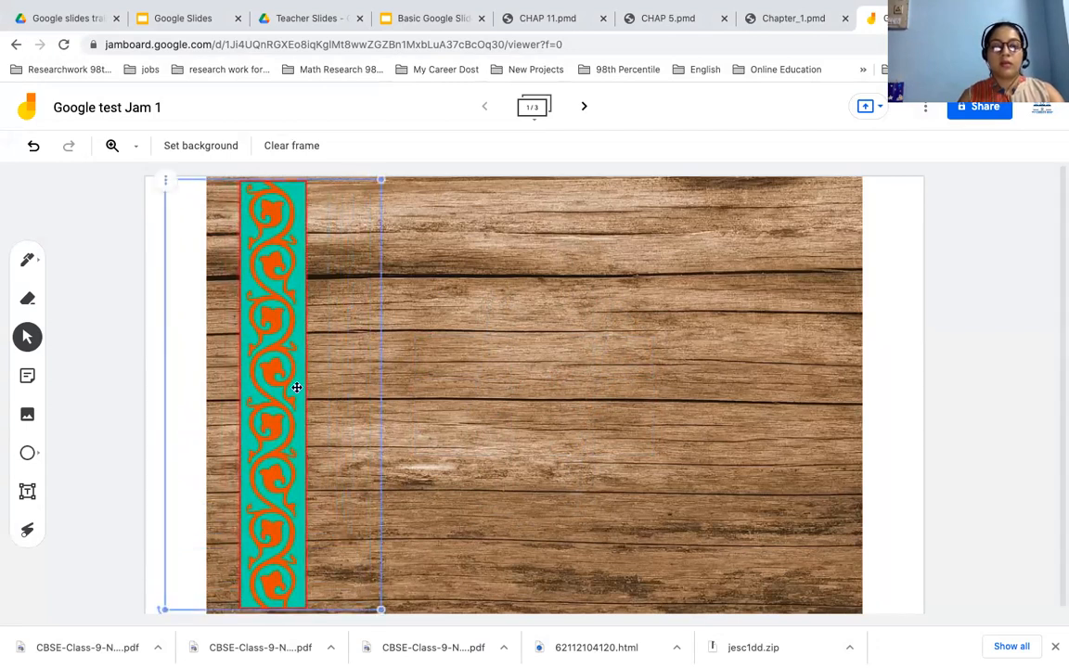
left_click_drag(380, 388, 336, 386)
left_click(406, 397)
left_click(217, 363)
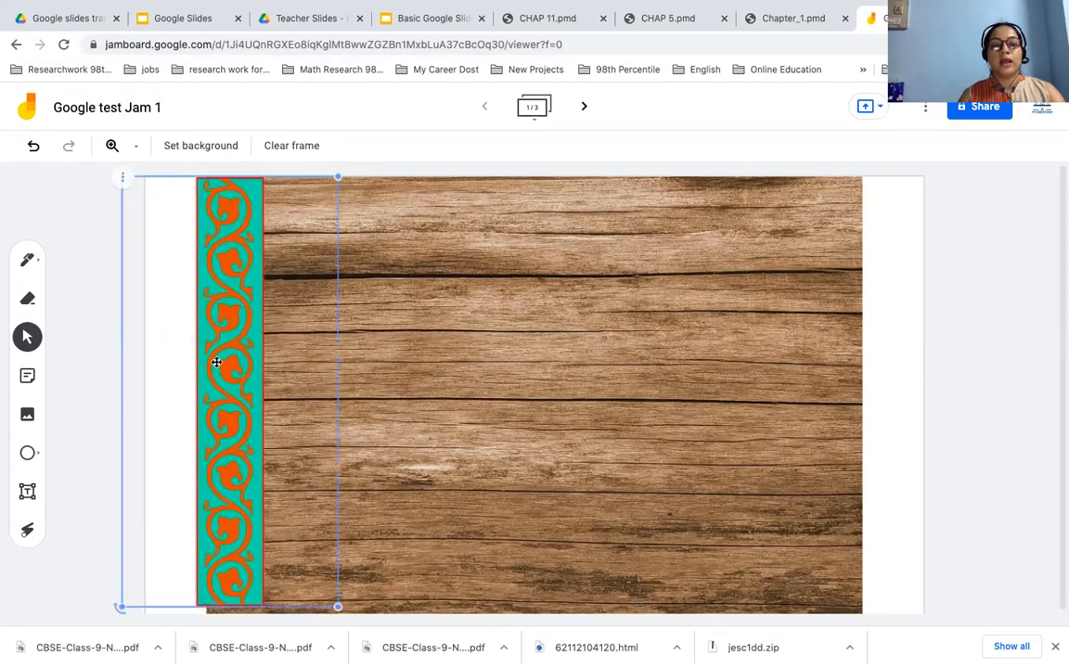
Paste a copy of the border strip and place it along the right edge of the wooden board
key("super+v")
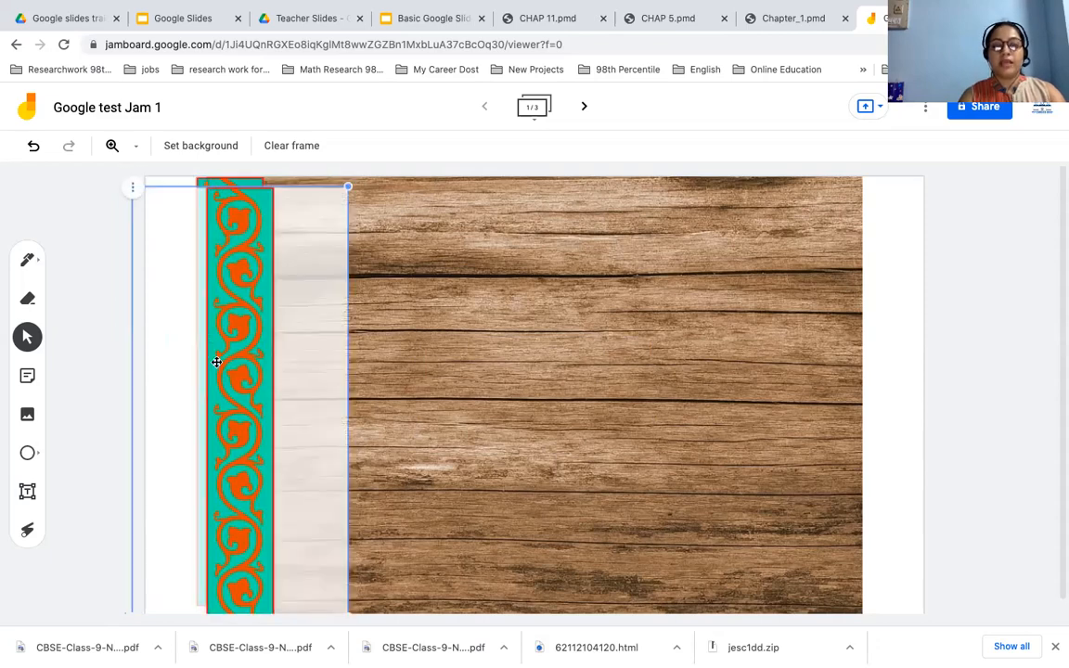
left_click_drag(249, 344, 841, 339)
left_click(1021, 357)
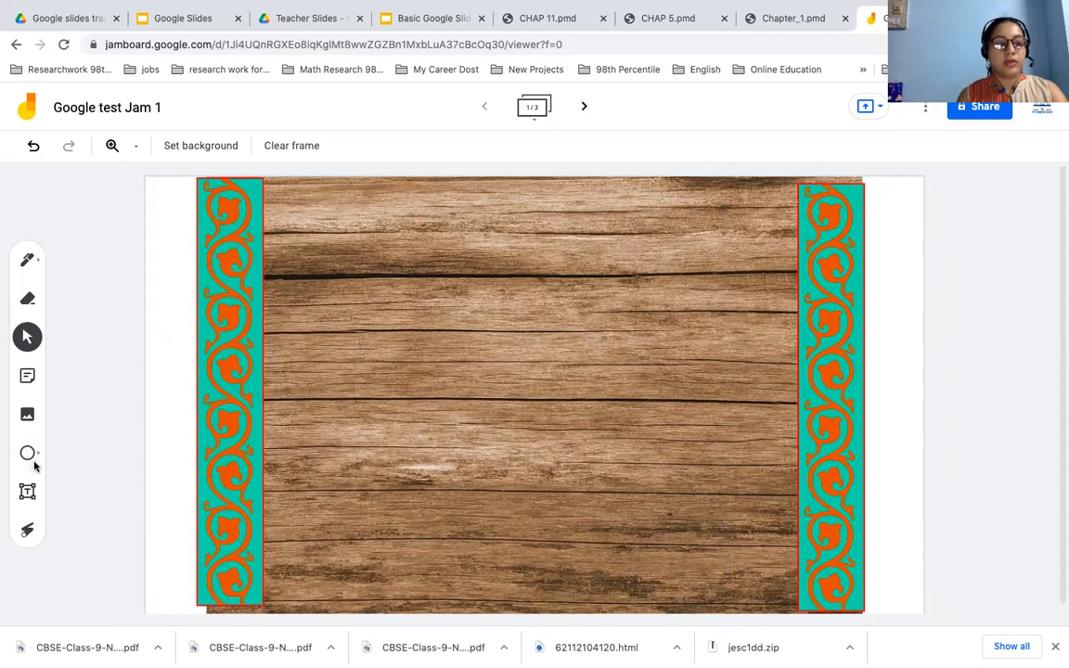
Add a text box near the top of the wooden board with the owner's first name in possessive form followed by JAMBOARD
left_click(26, 491)
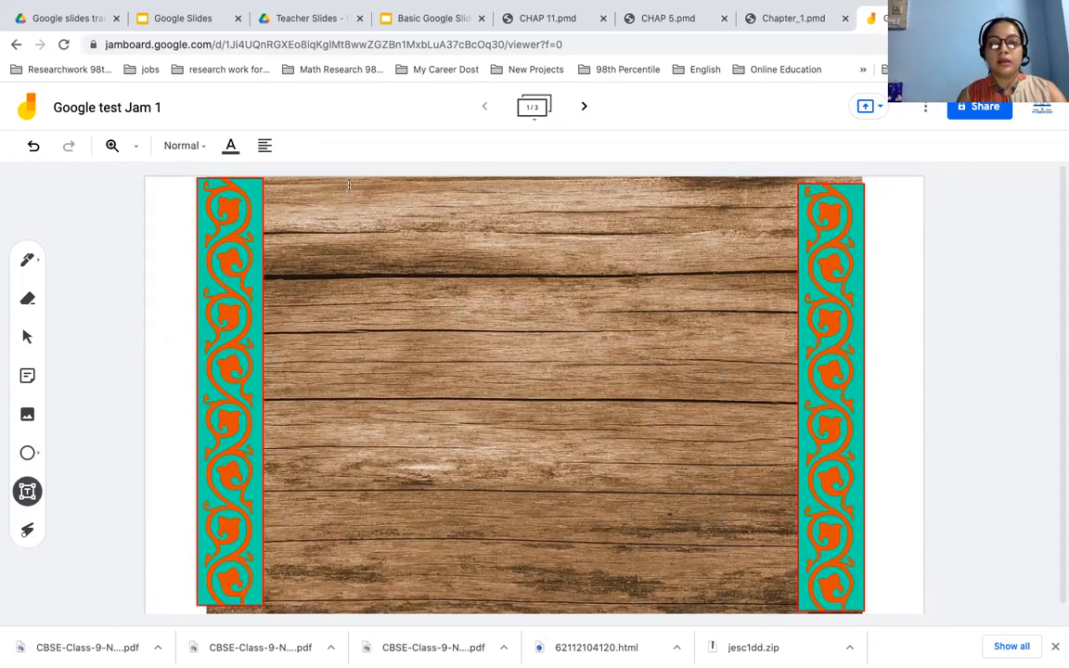
left_click(608, 220)
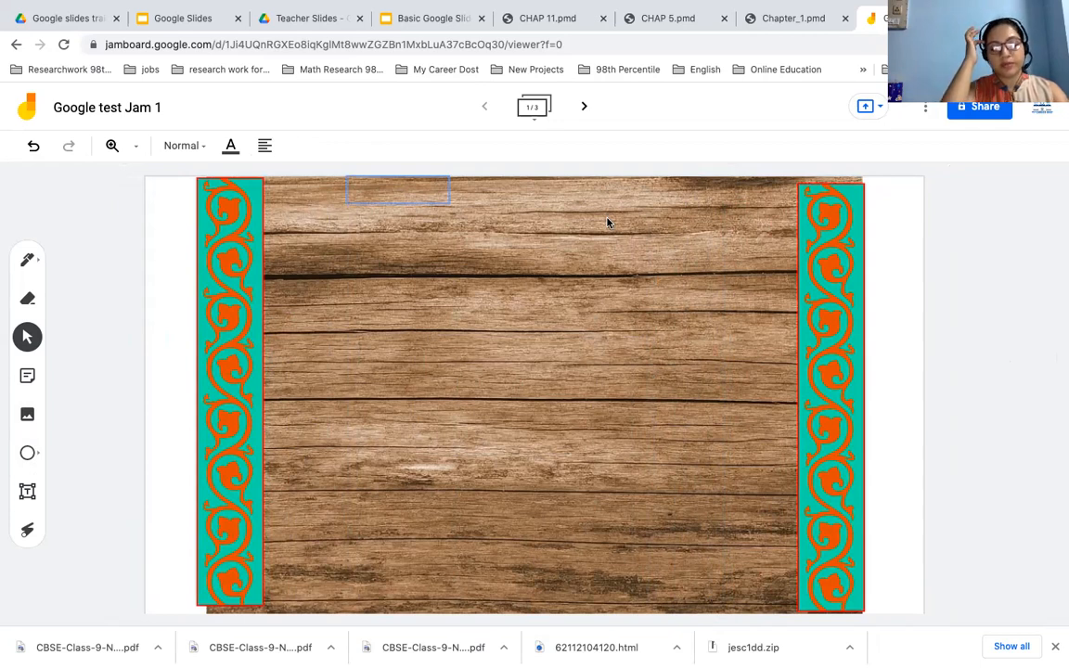
type("GOO")
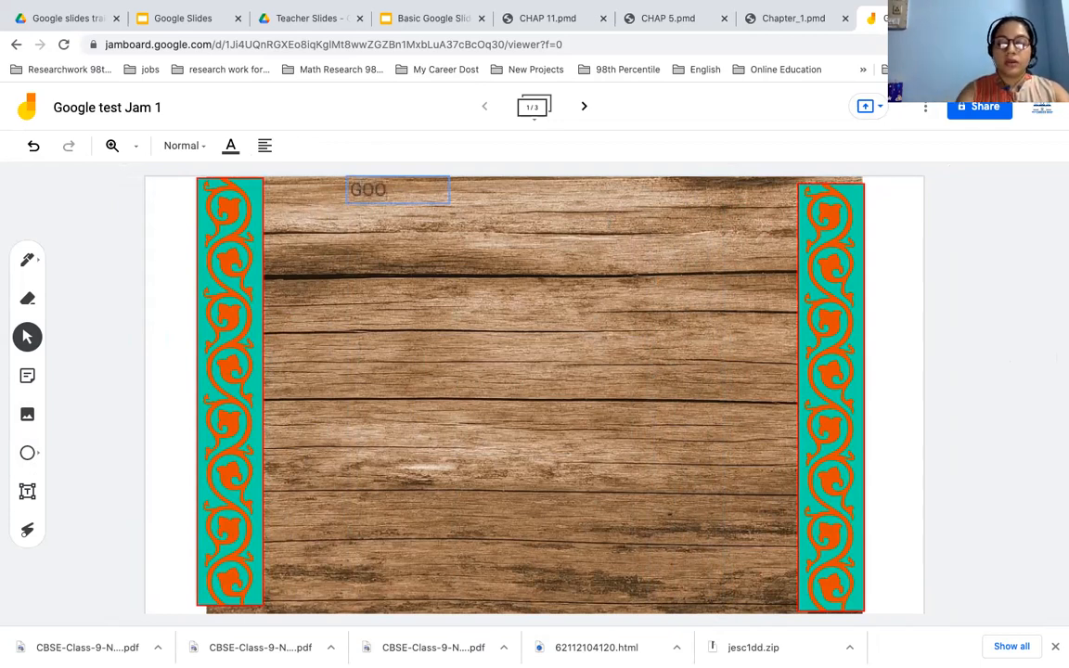
type("GL")
key("BackSpace")
key("BackSpace")
key("BackSpace")
key("BackSpace")
key("BackSpace")
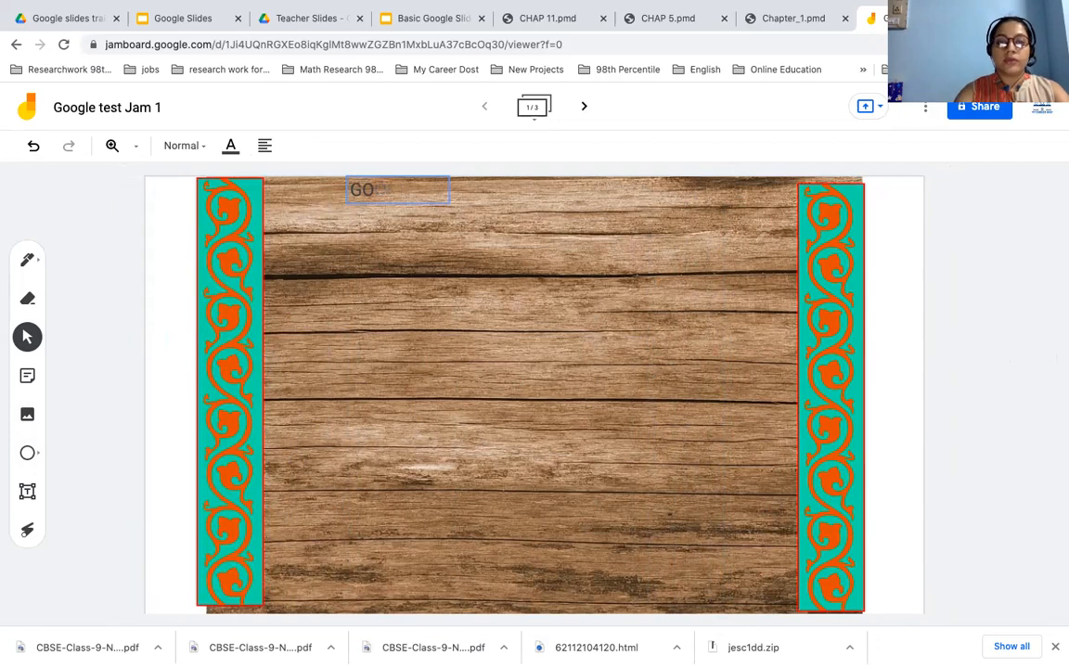
type("SURBHI'S JAMBOARD")
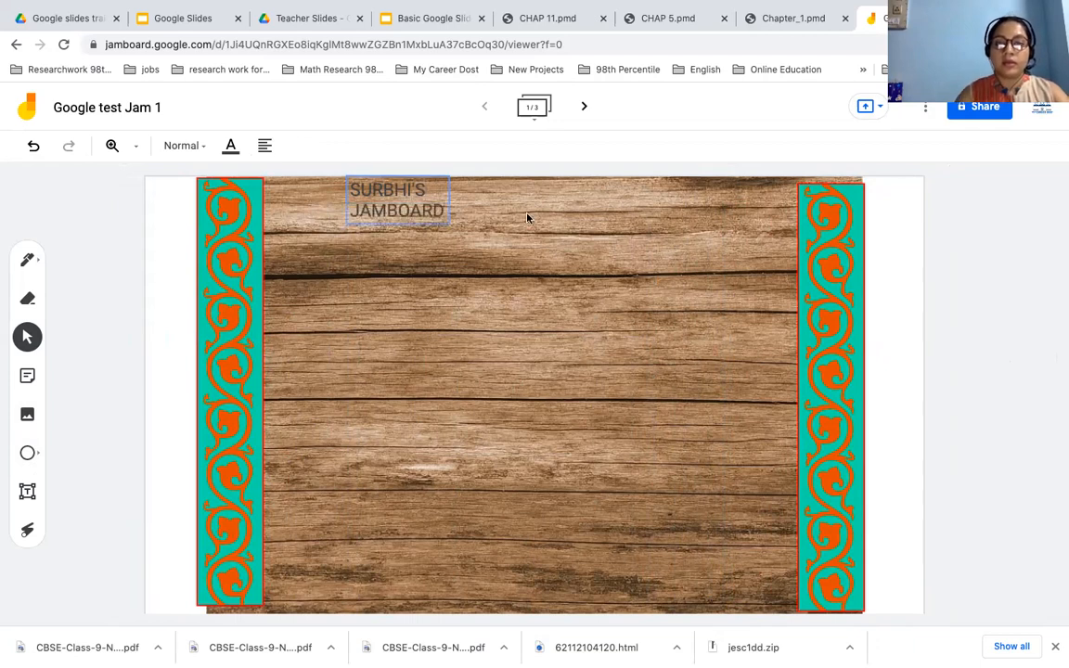
Widen the heading's text box to fit one line, center-align its text and position it between the two border strips
left_click(382, 189)
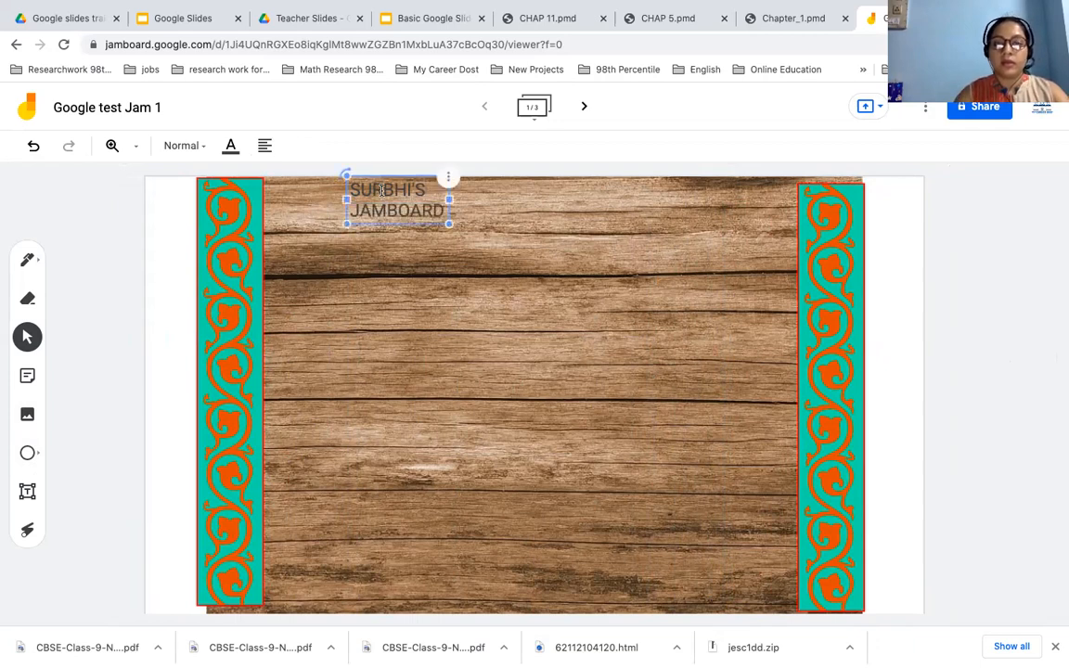
left_click_drag(449, 199, 664, 188)
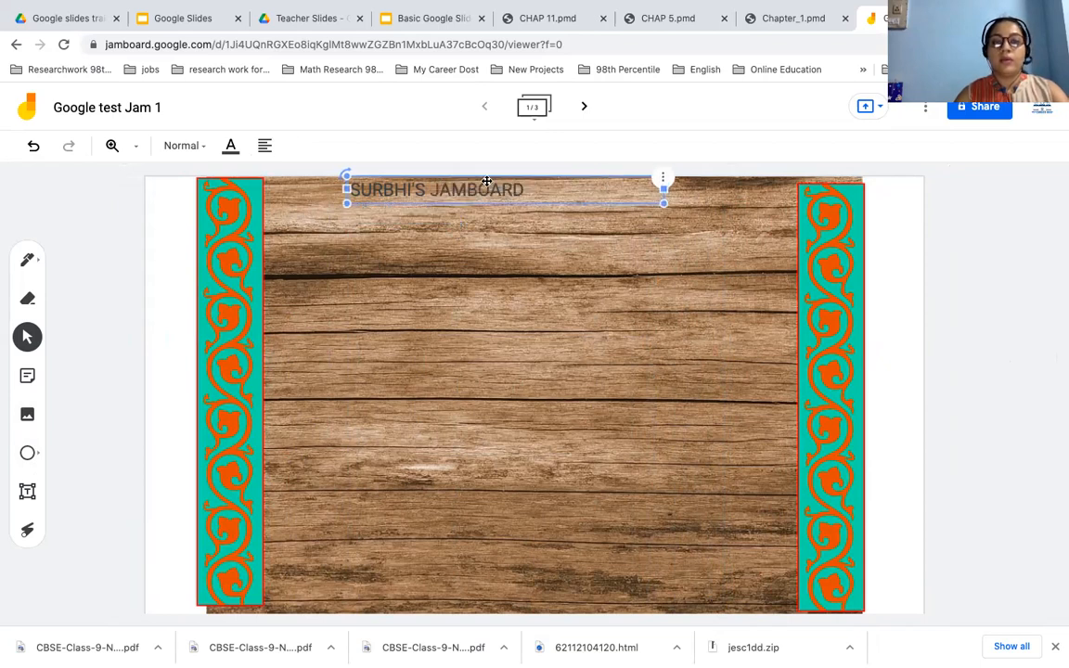
left_click_drag(493, 178, 527, 186)
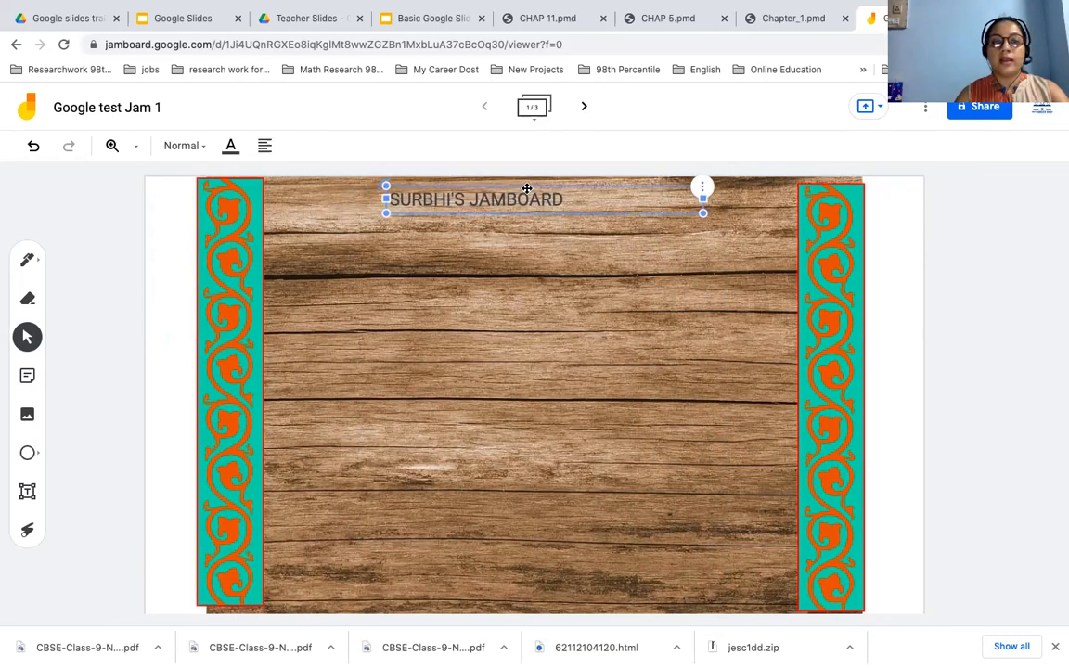
left_click(266, 146)
left_click(303, 178)
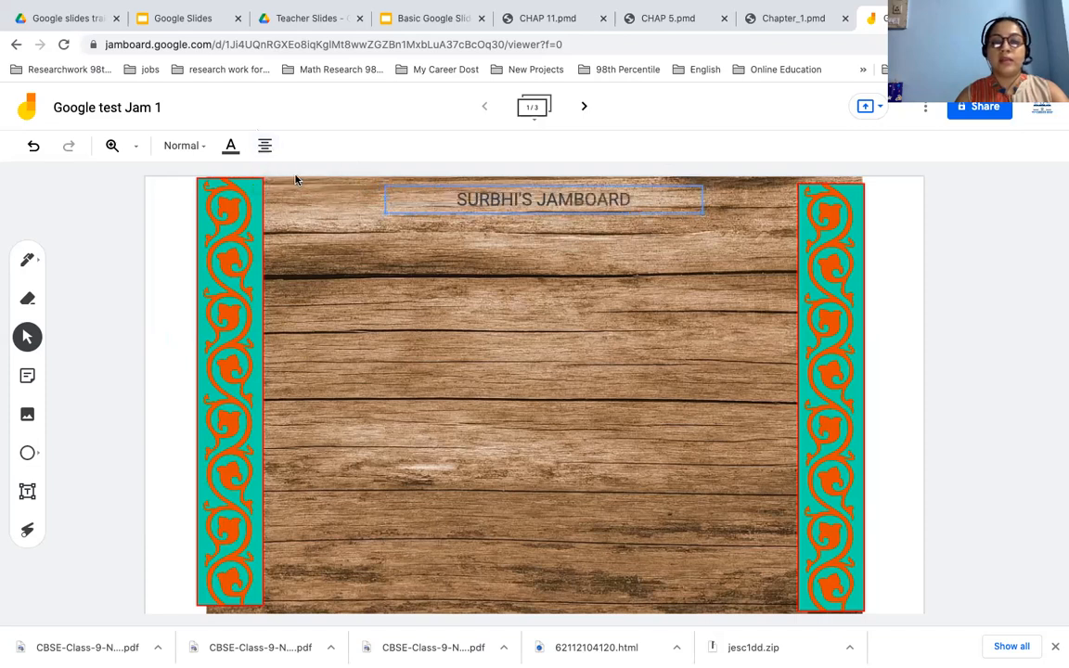
left_click_drag(531, 186, 526, 183)
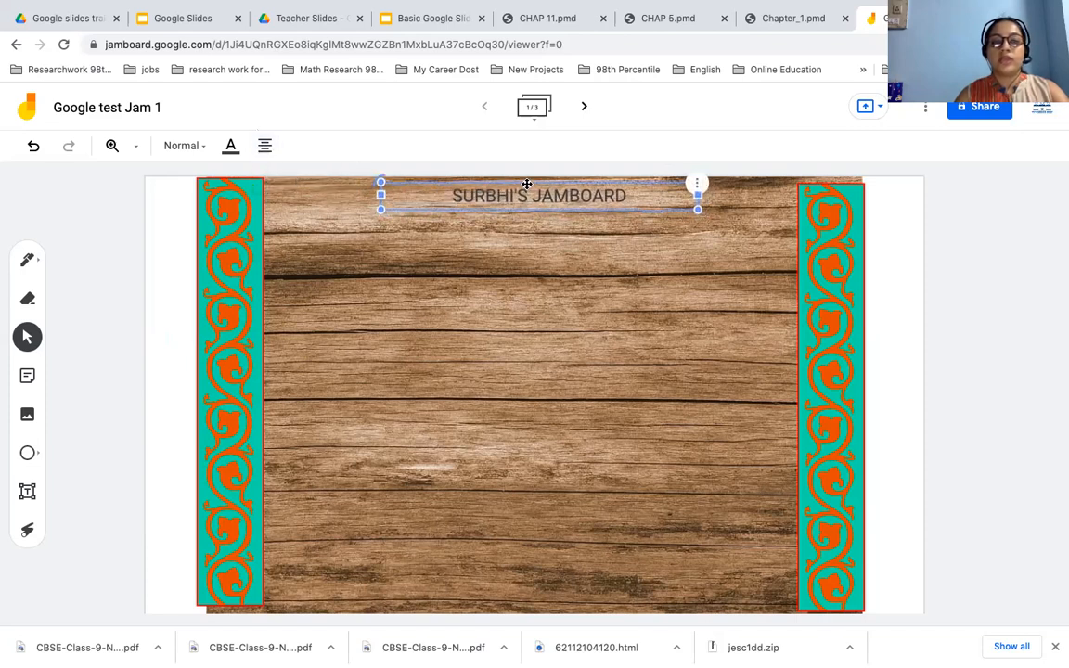
Apply the Title text style to the heading and center it between the border strips
left_click(205, 149)
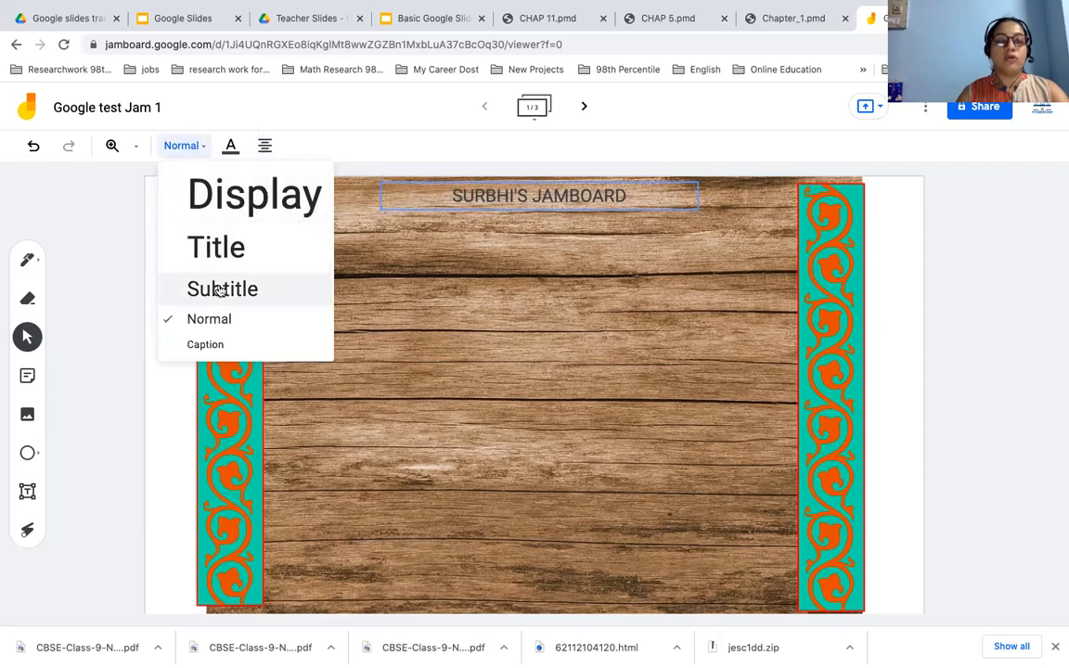
left_click(222, 209)
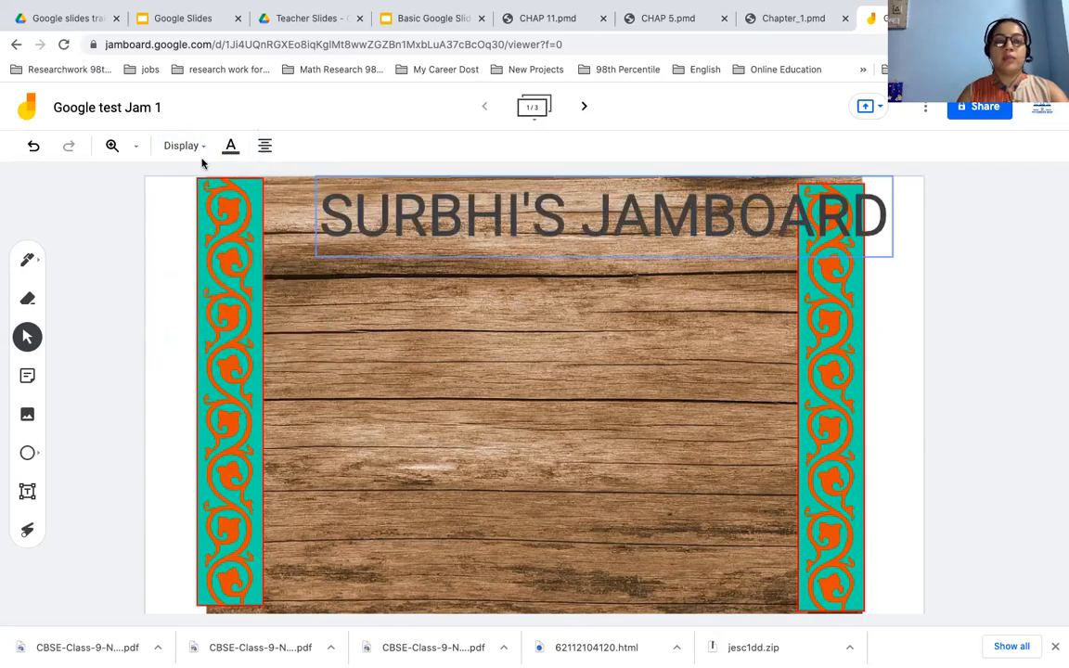
left_click(205, 148)
left_click(222, 246)
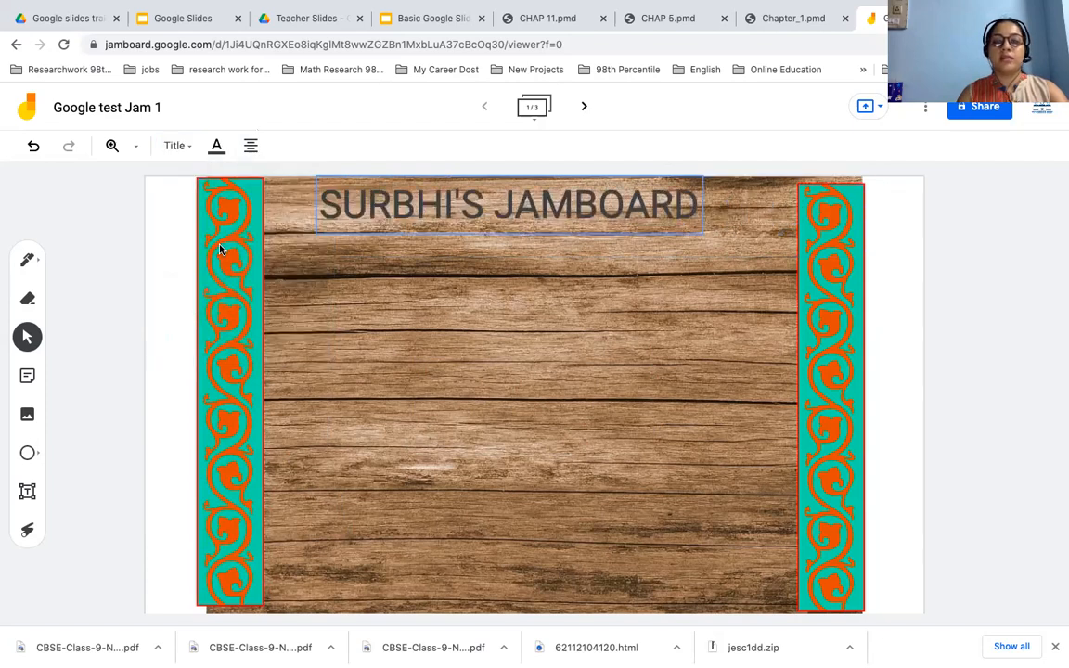
left_click(499, 177)
left_click_drag(499, 177, 506, 174)
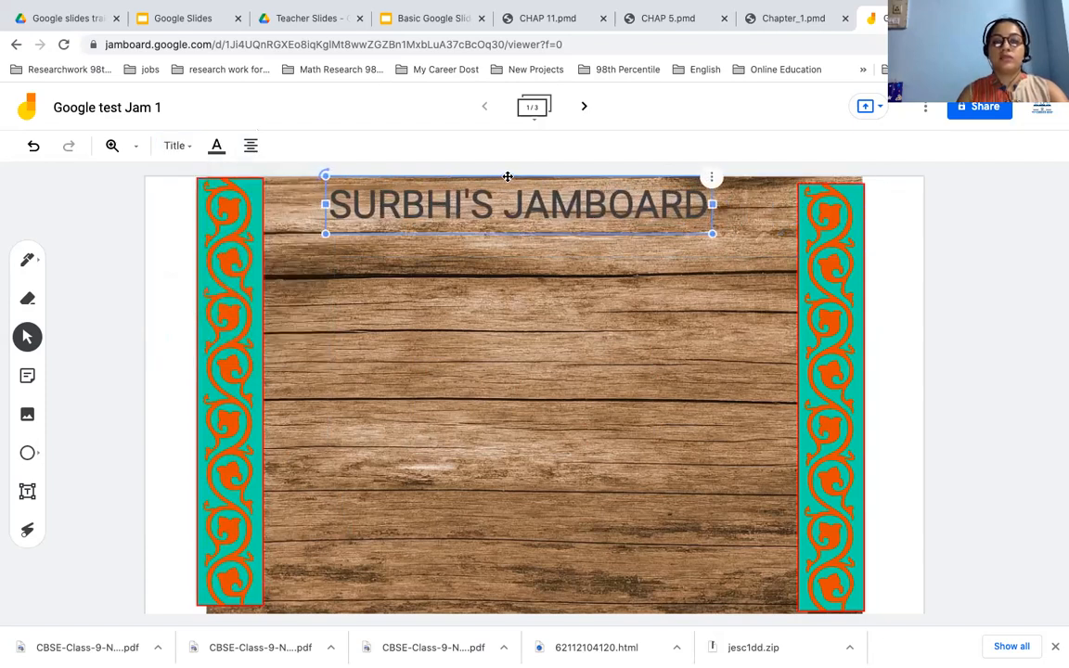
Color the heading text red
left_click(216, 148)
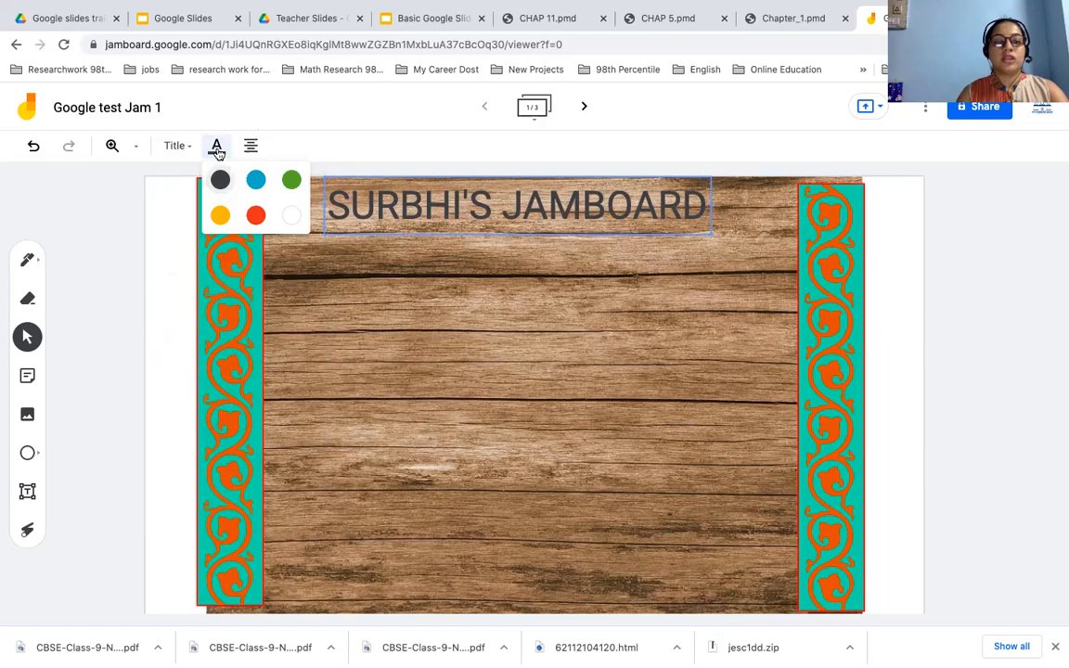
left_click(255, 215)
left_click(453, 329)
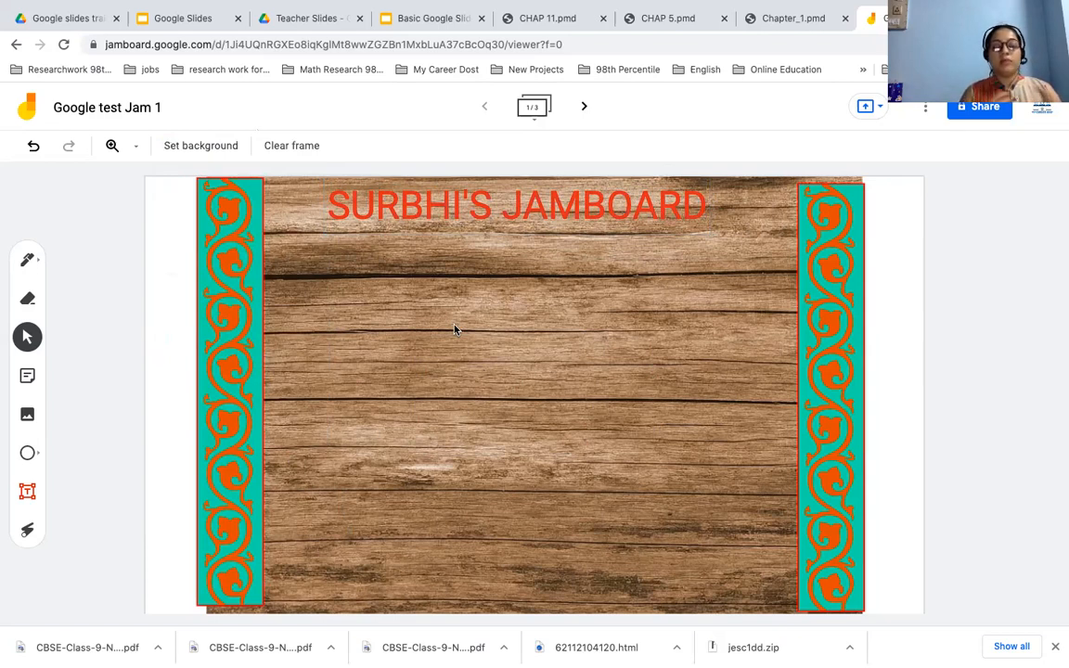
Replace the heading text with "CLASS 6 A"
left_click(486, 208)
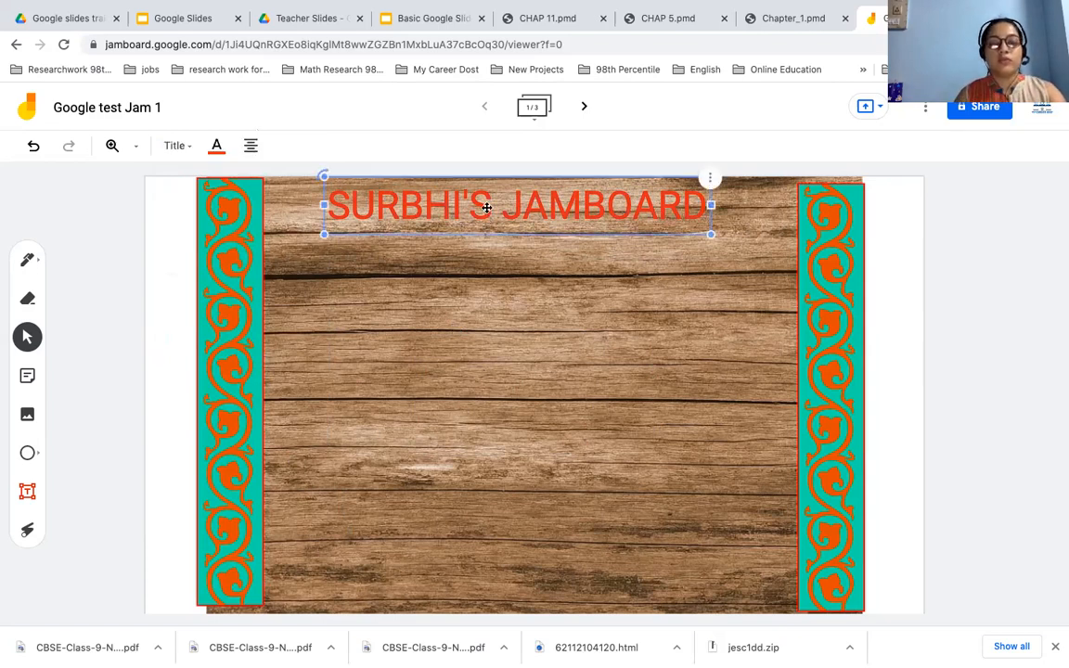
double_click(483, 208)
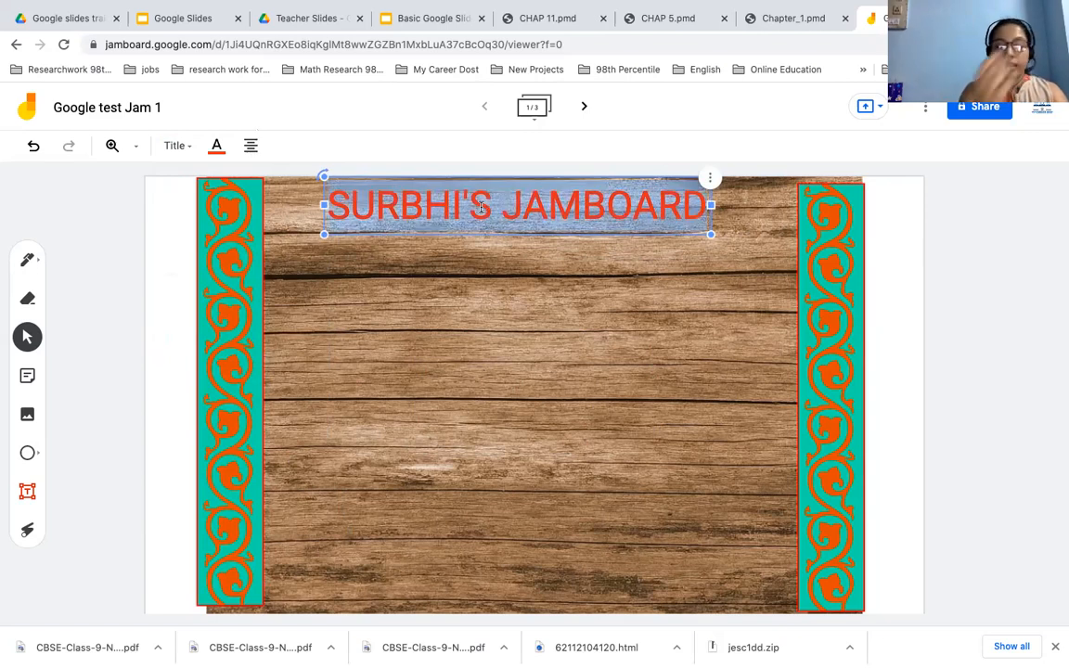
type("CLA")
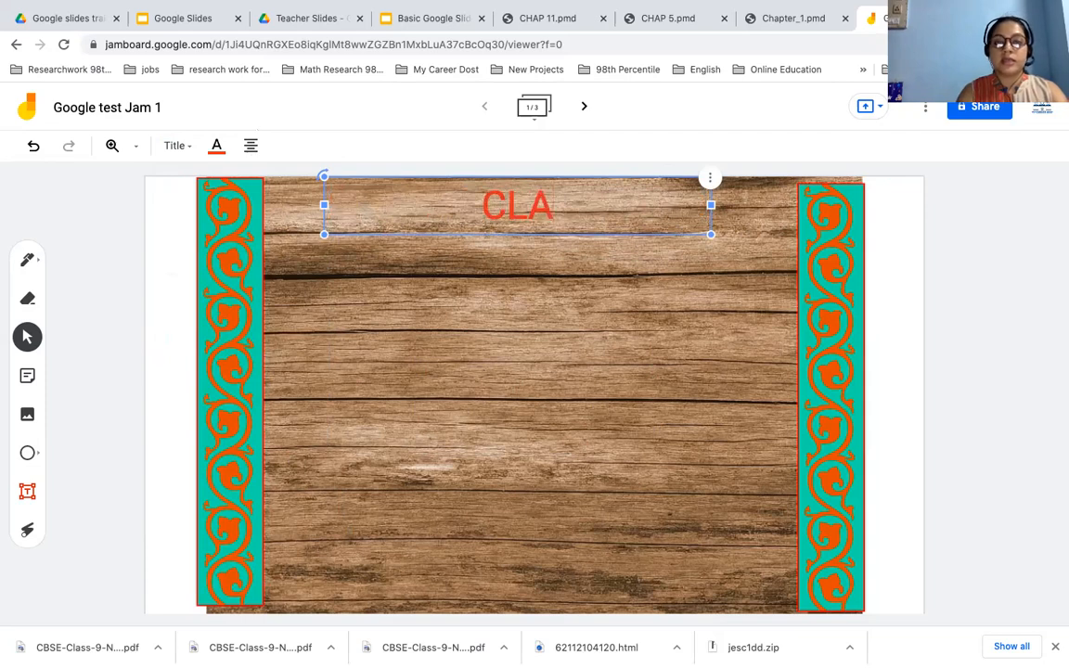
type("SS 6 A")
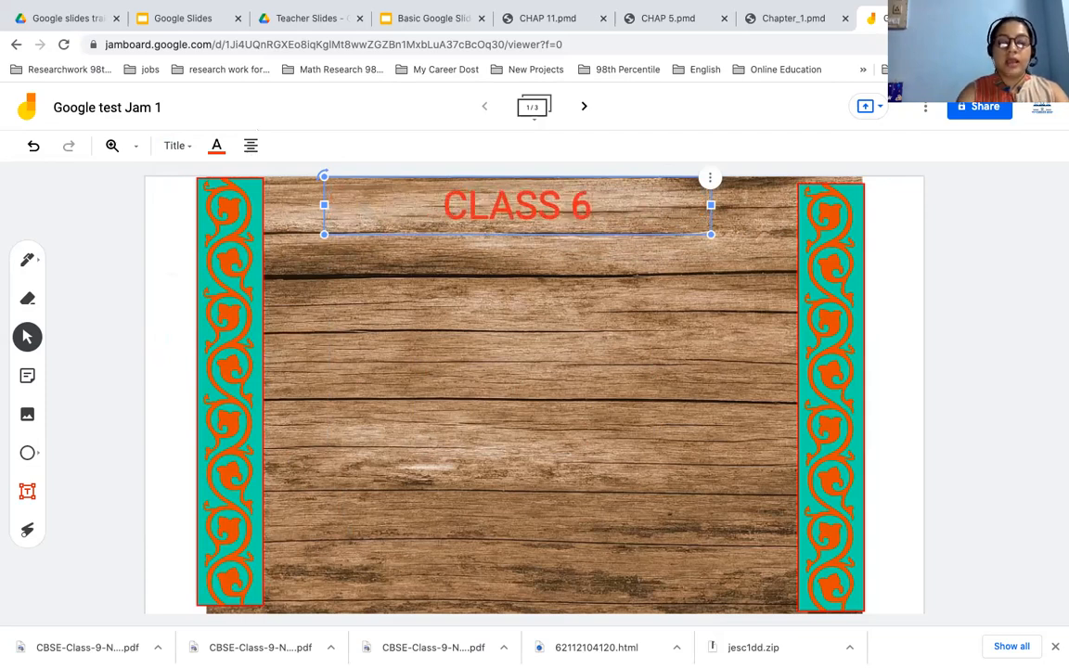
Change the color of the "CLASS 6 A" heading to yellow
triple_click(513, 214)
left_click(216, 146)
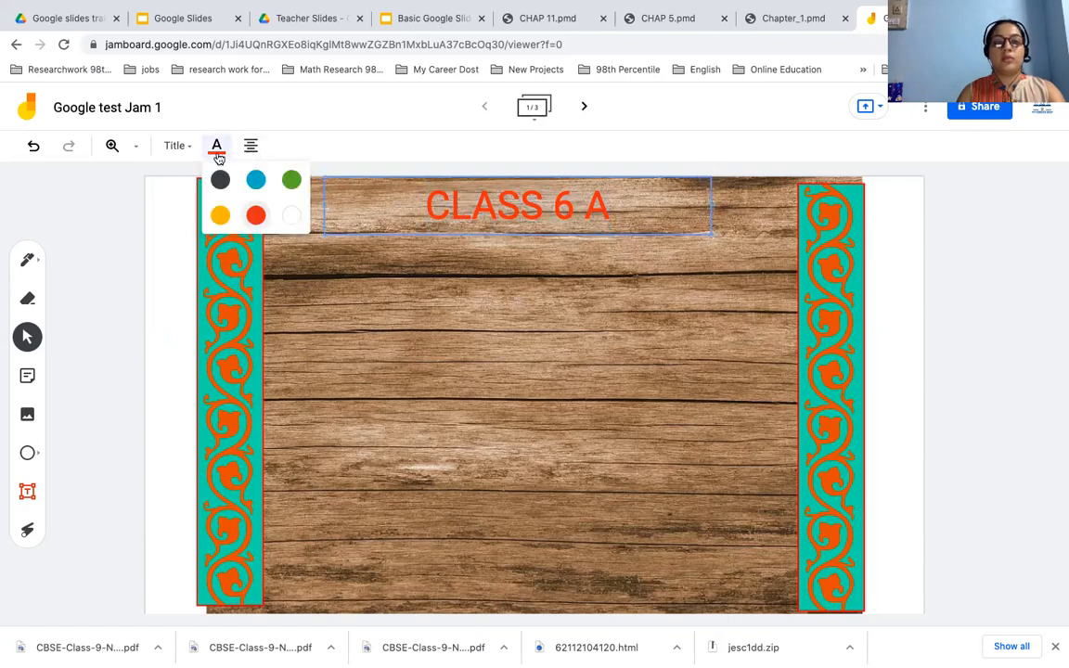
left_click(221, 213)
left_click(386, 245)
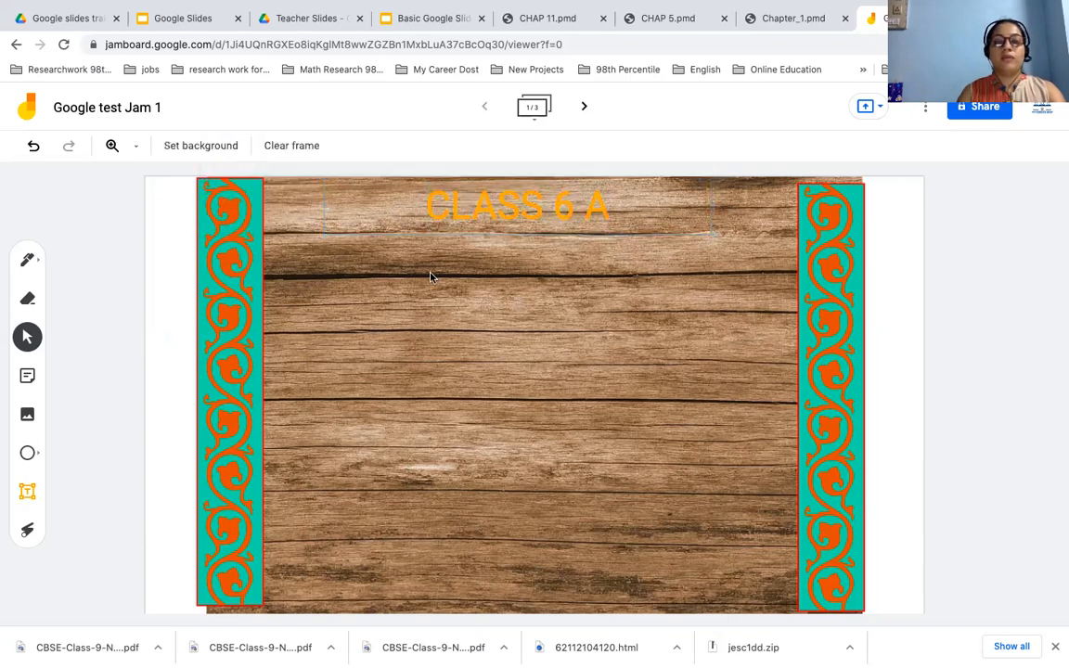
Change the color of the "CLASS 6 A" heading to blue
left_click(233, 147)
left_click(542, 212)
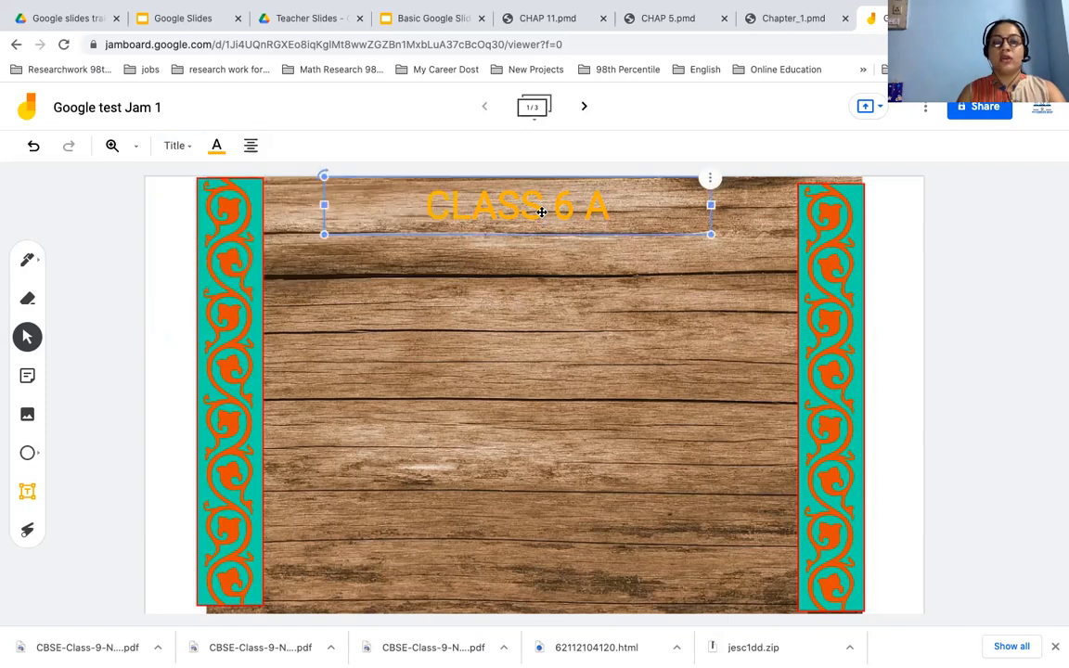
double_click(542, 213)
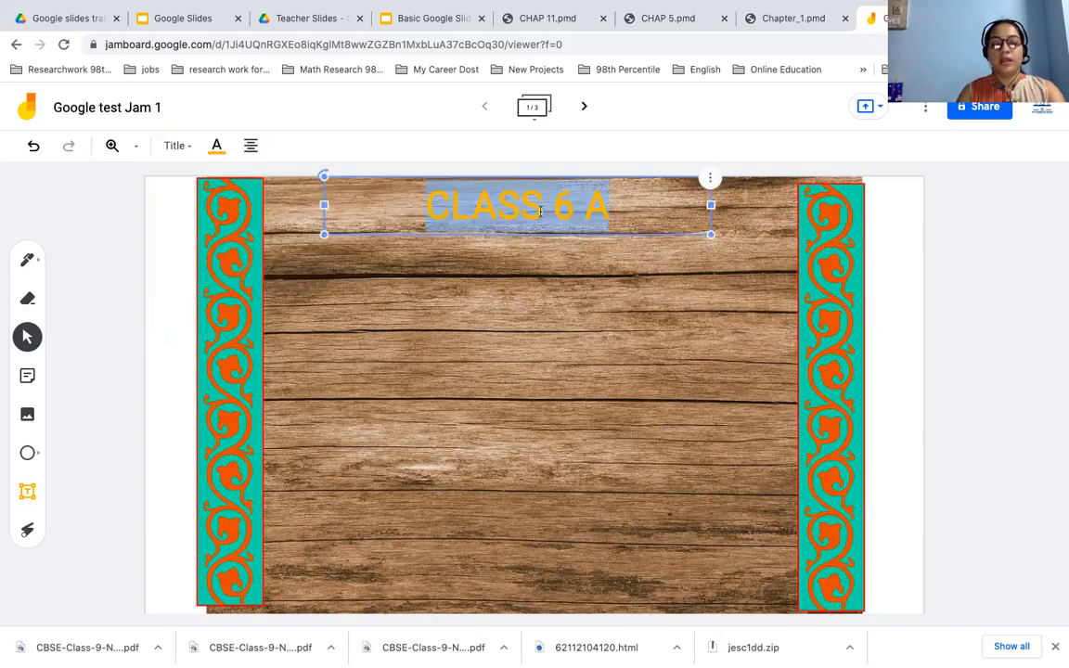
left_click(217, 145)
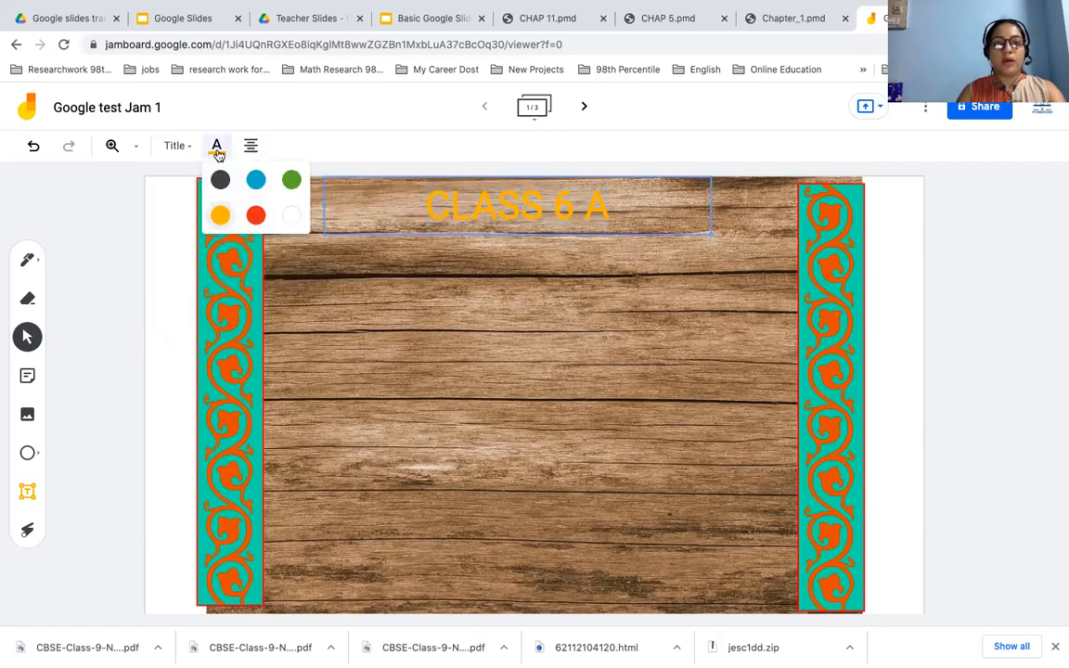
left_click(255, 181)
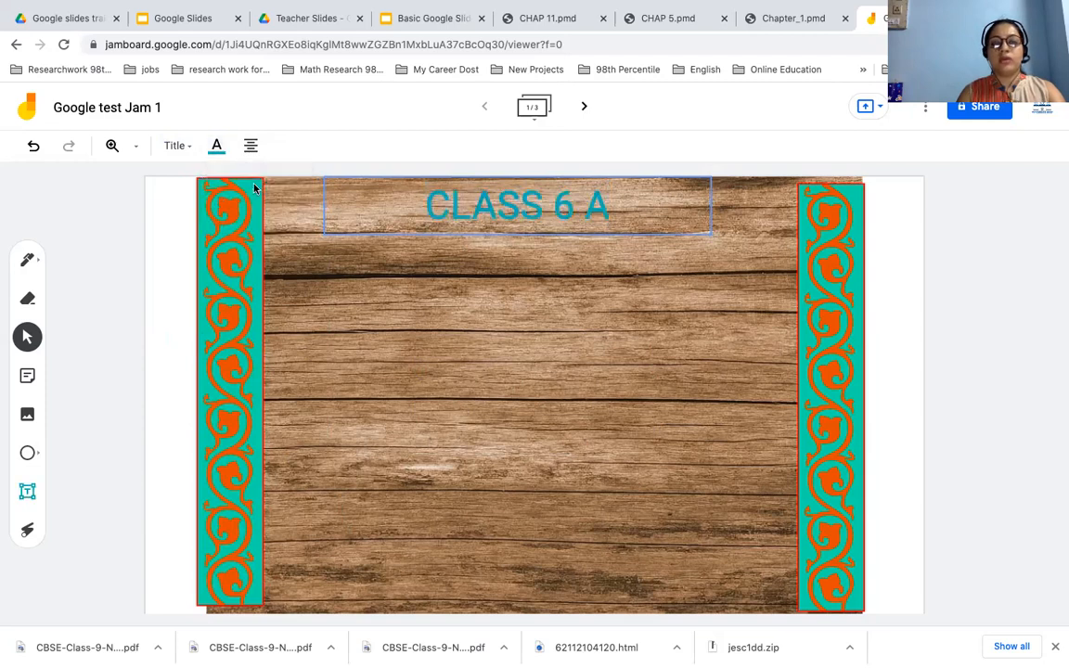
left_click(501, 314)
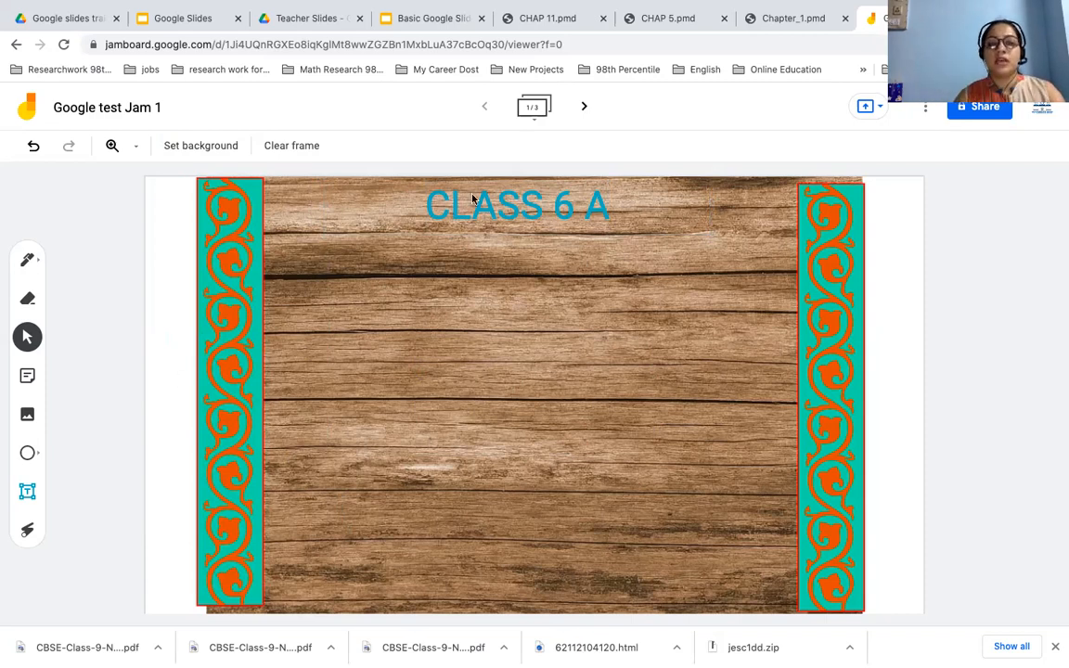
Move the heading lower on the board, then capture a blank white area of about 280x51 pixels and paste it onto the frame
left_click_drag(472, 200, 473, 291)
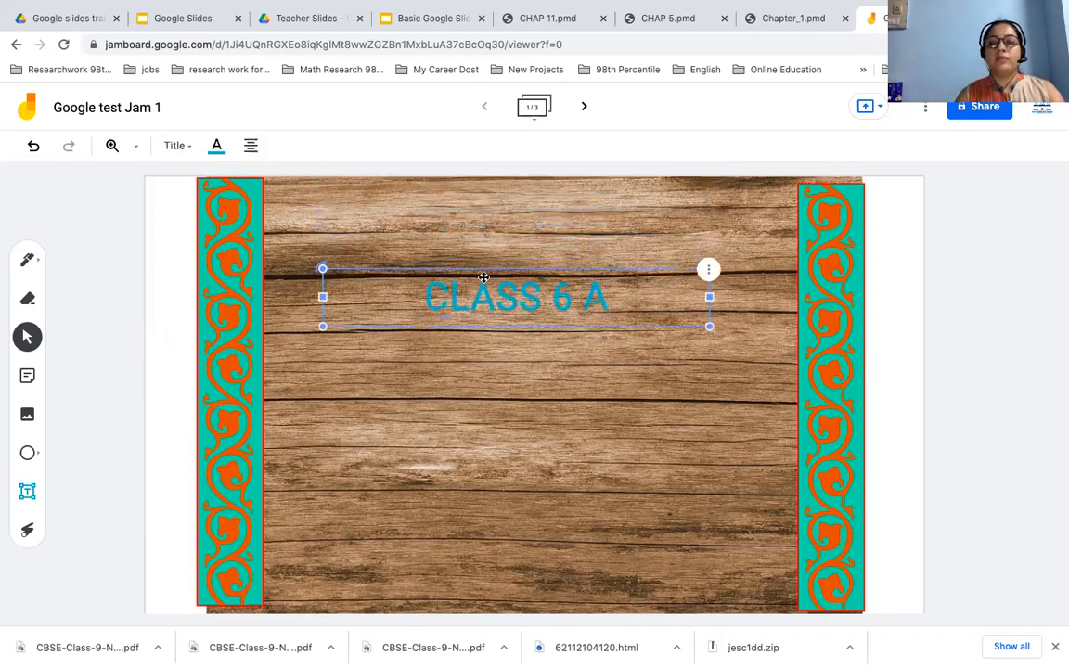
left_click(899, 288)
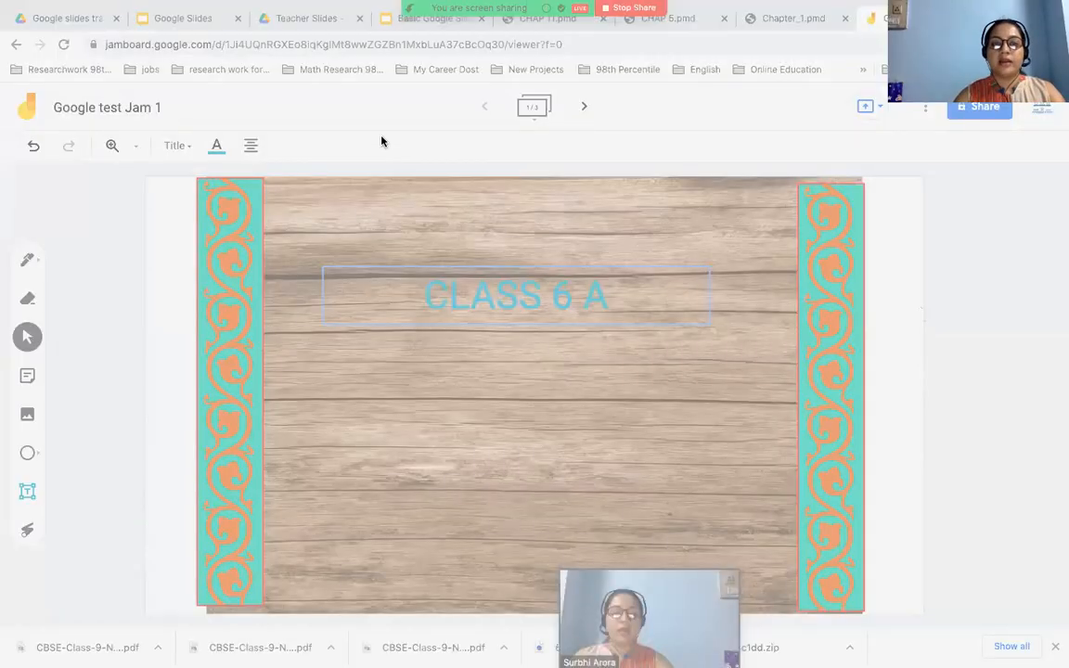
left_click_drag(376, 131, 587, 171)
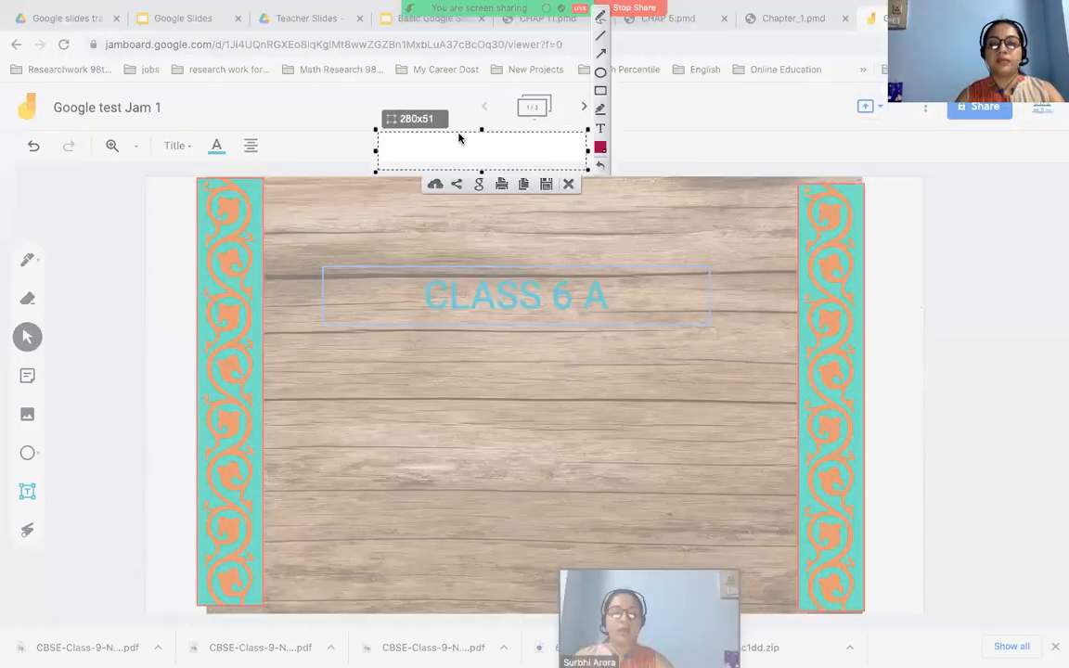
left_click(525, 186)
key("ctrl+v")
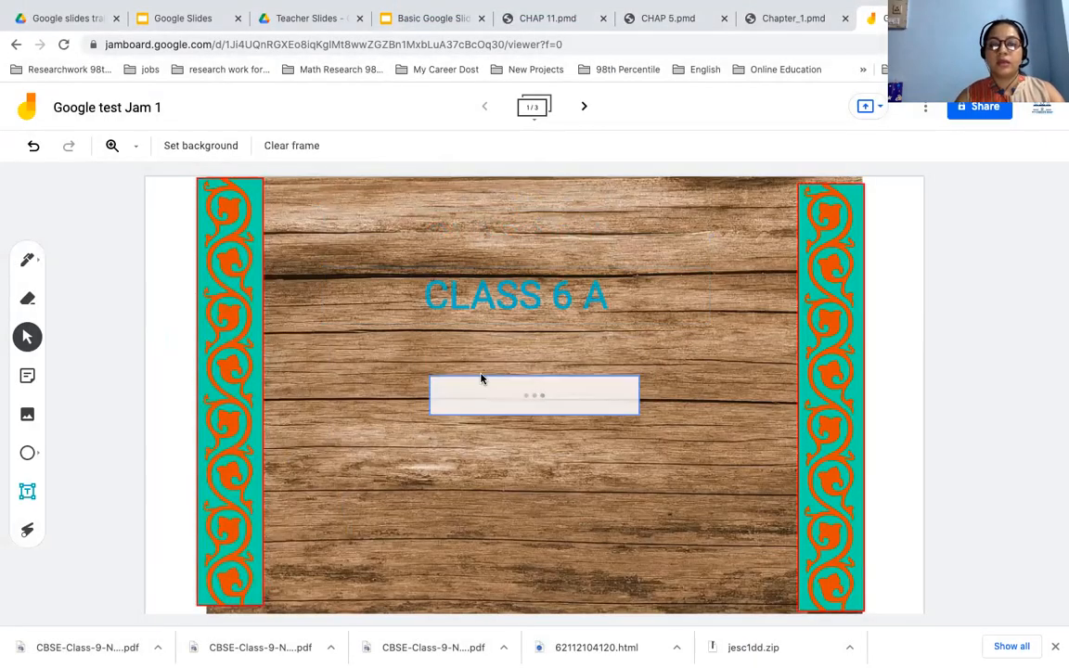
Move the pasted white strip above the heading and enlarge it to span most of the width between the borders
left_click(492, 376)
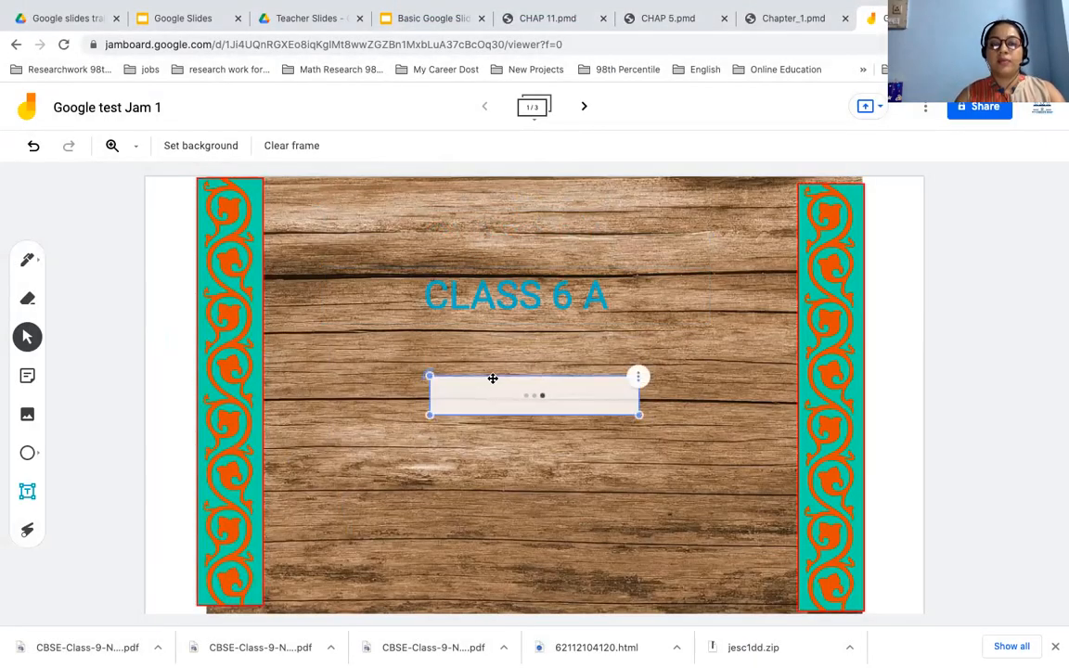
left_click_drag(488, 396, 425, 201)
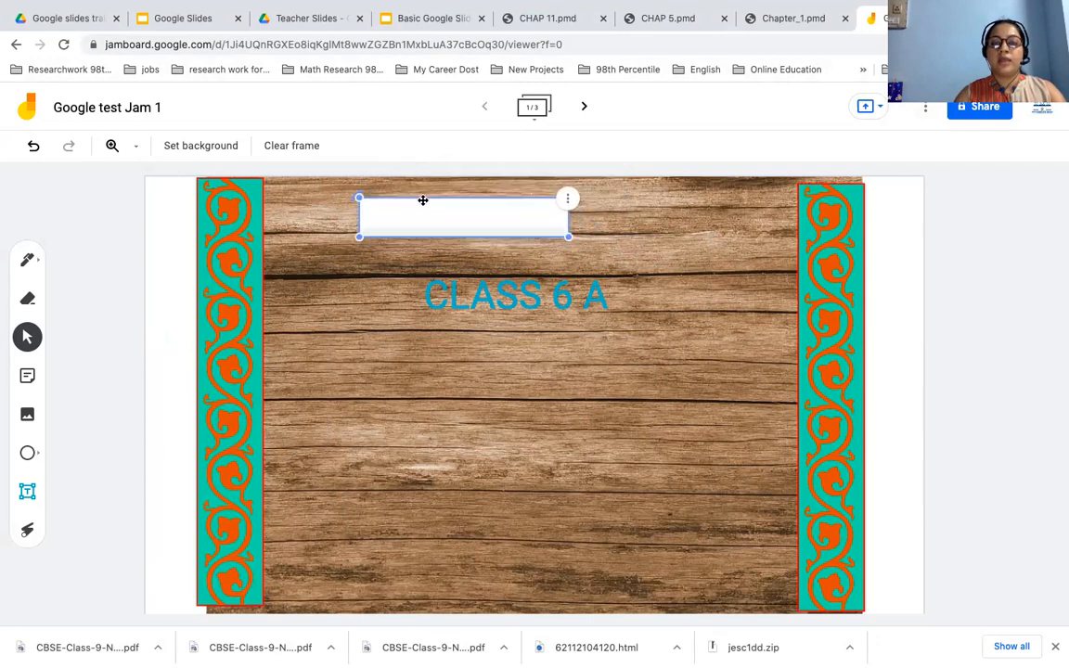
left_click_drag(566, 236, 709, 243)
Move the "CLASS 6 A" heading up onto the white strip
left_click(510, 297)
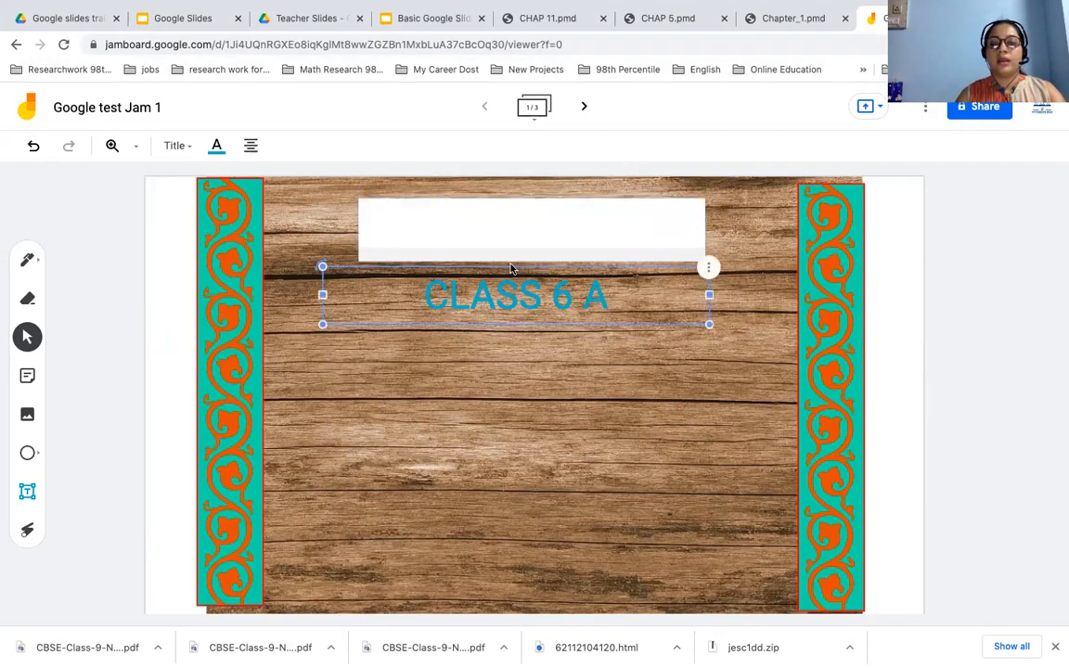
left_click(510, 267)
left_click(509, 289)
left_click_drag(510, 278, 516, 212)
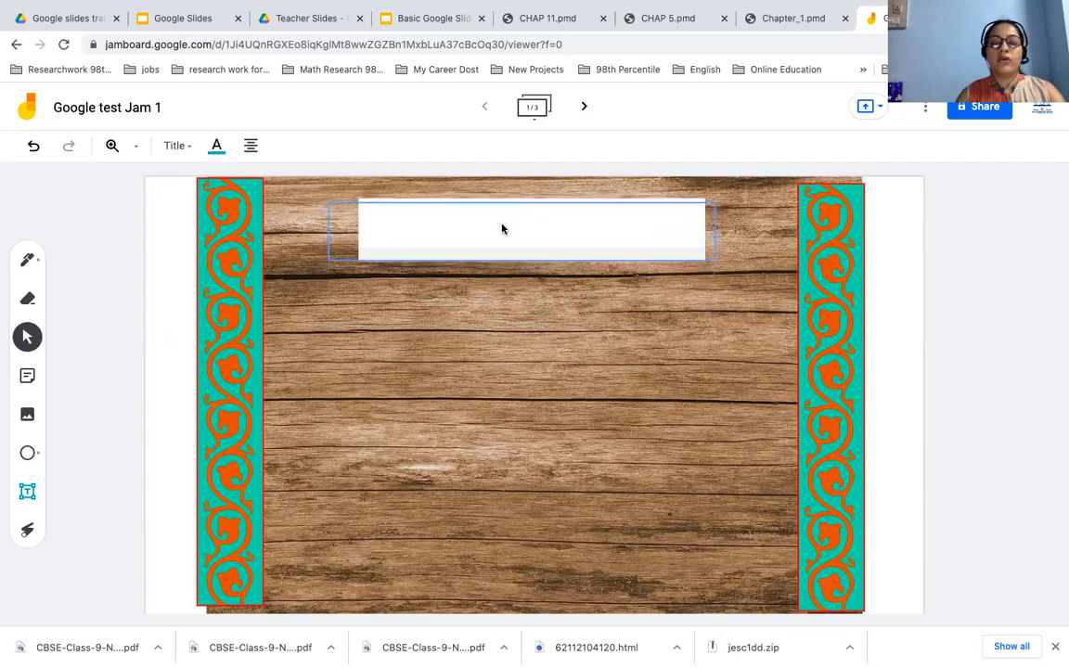
Send the white strip backward one level in the stacking order, behind the "CLASS 6 A" heading
right_click(501, 231)
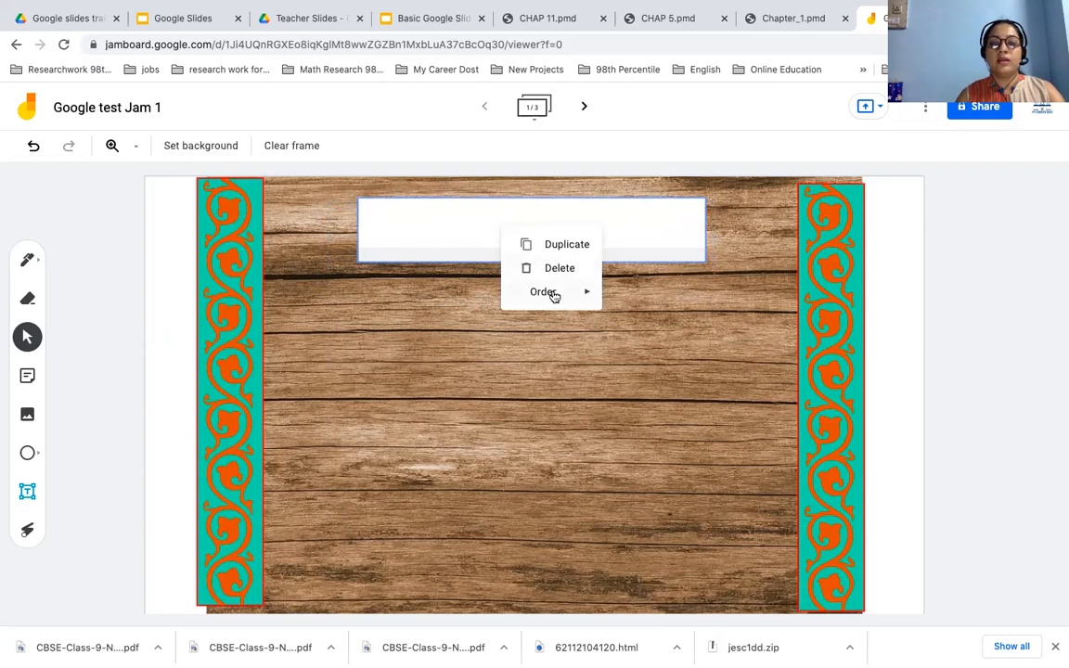
mouse_move(554, 295)
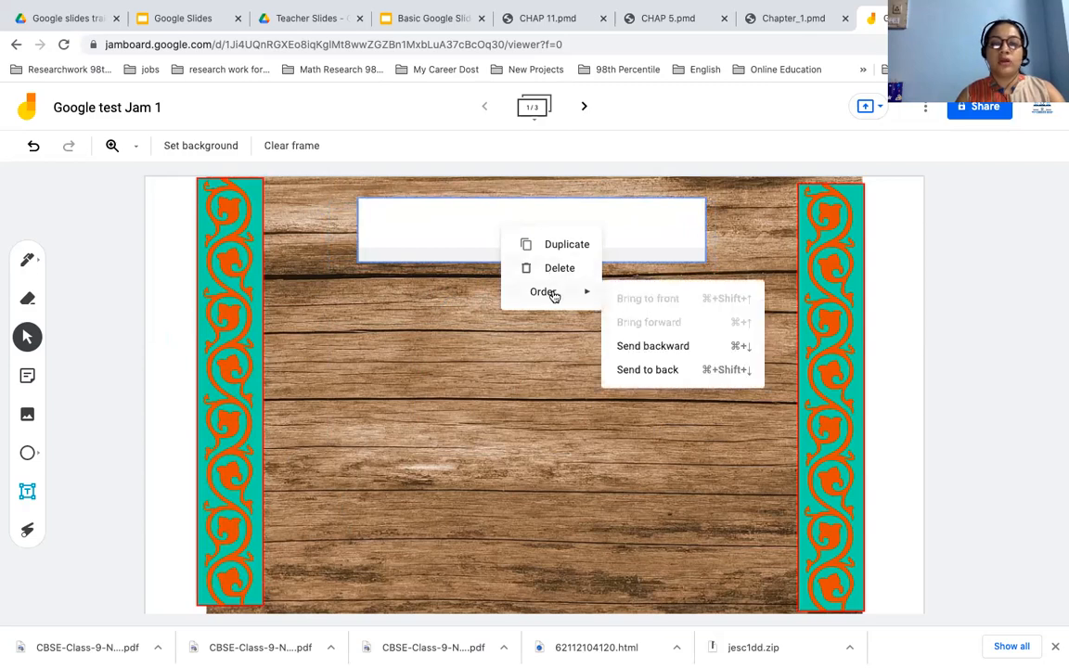
left_click(643, 351)
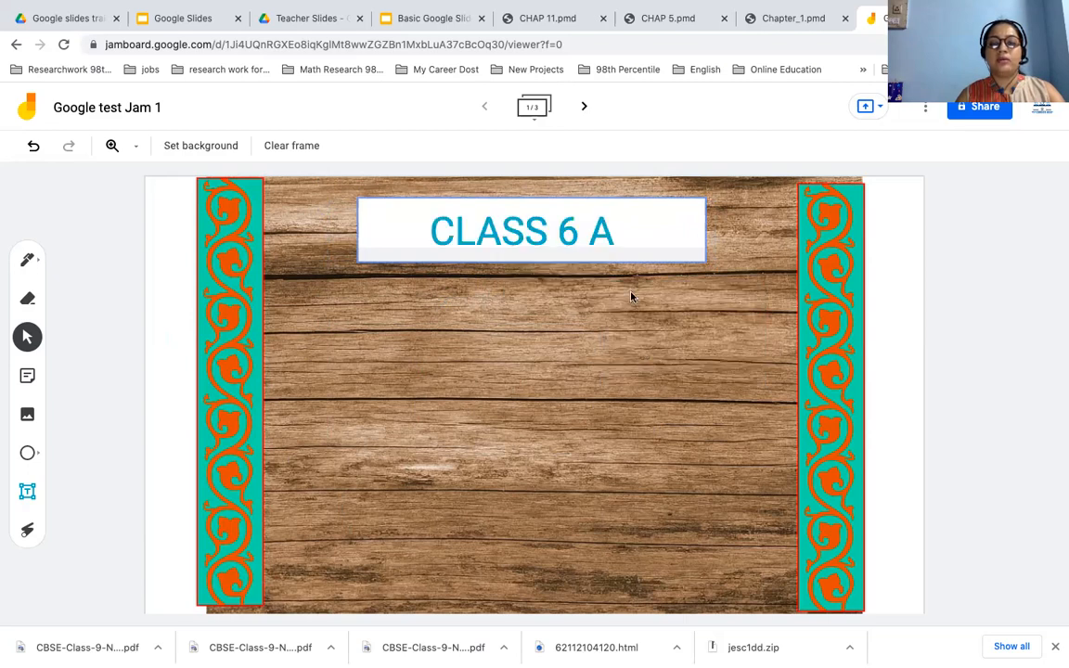
left_click(755, 260)
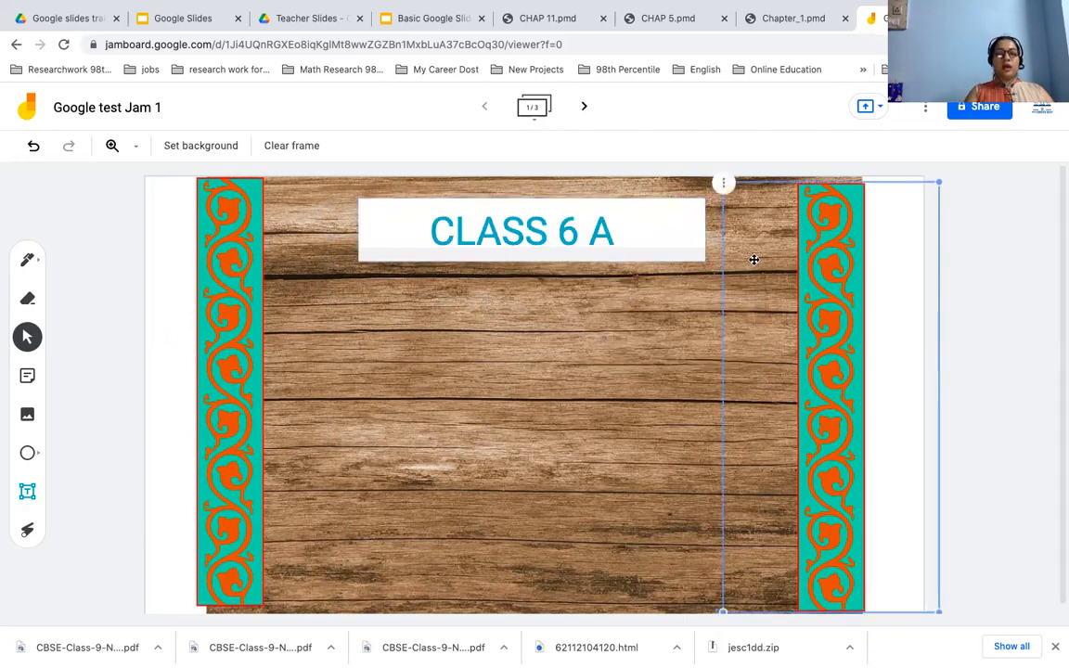
left_click(545, 321)
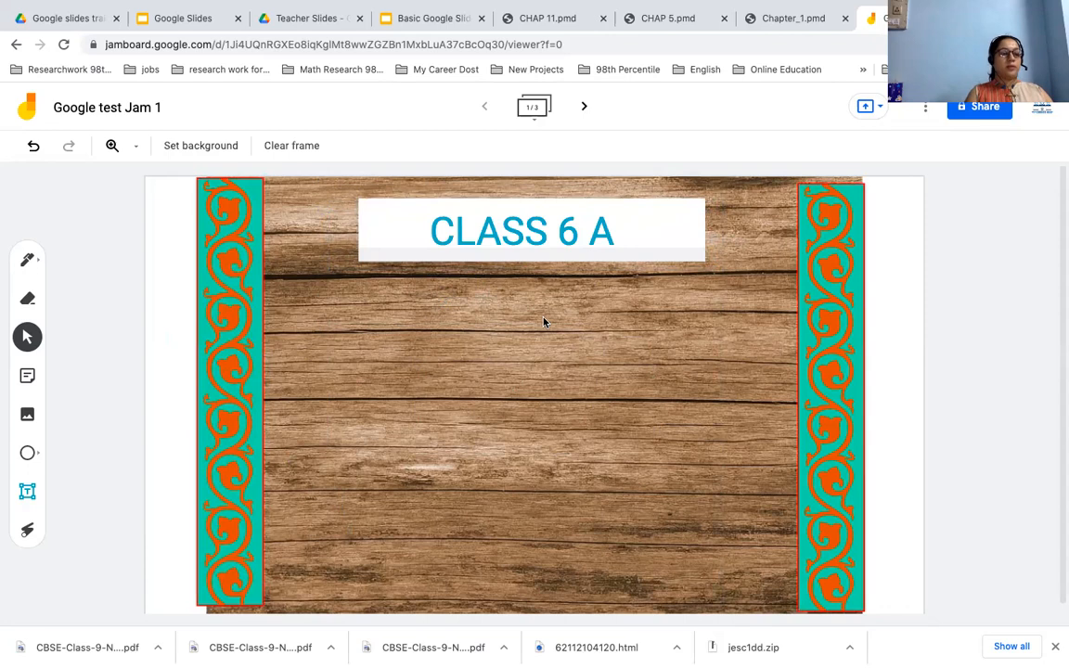
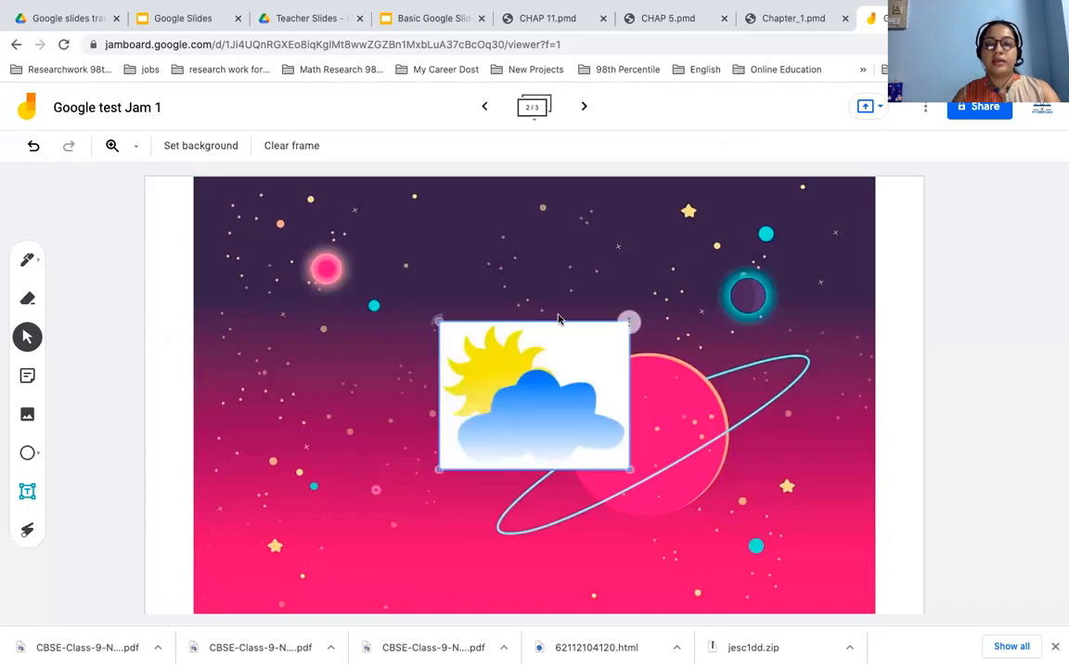
Shrink the sun-and-cloud image on the space frame and place it near the left edge of the background
left_click(565, 353)
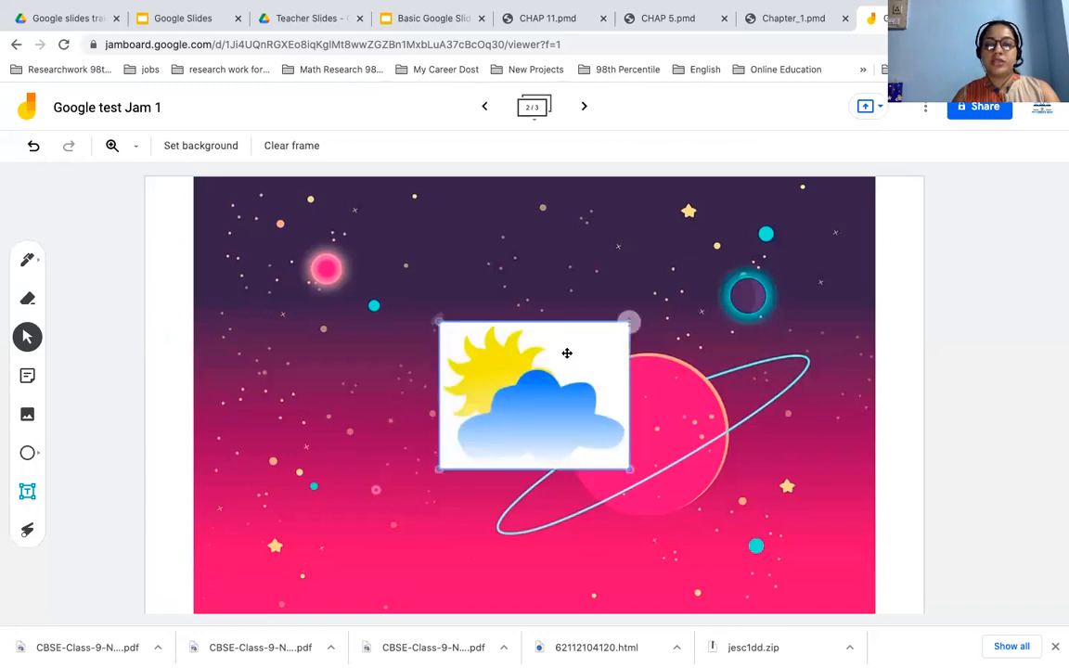
left_click(628, 327)
left_click(486, 365)
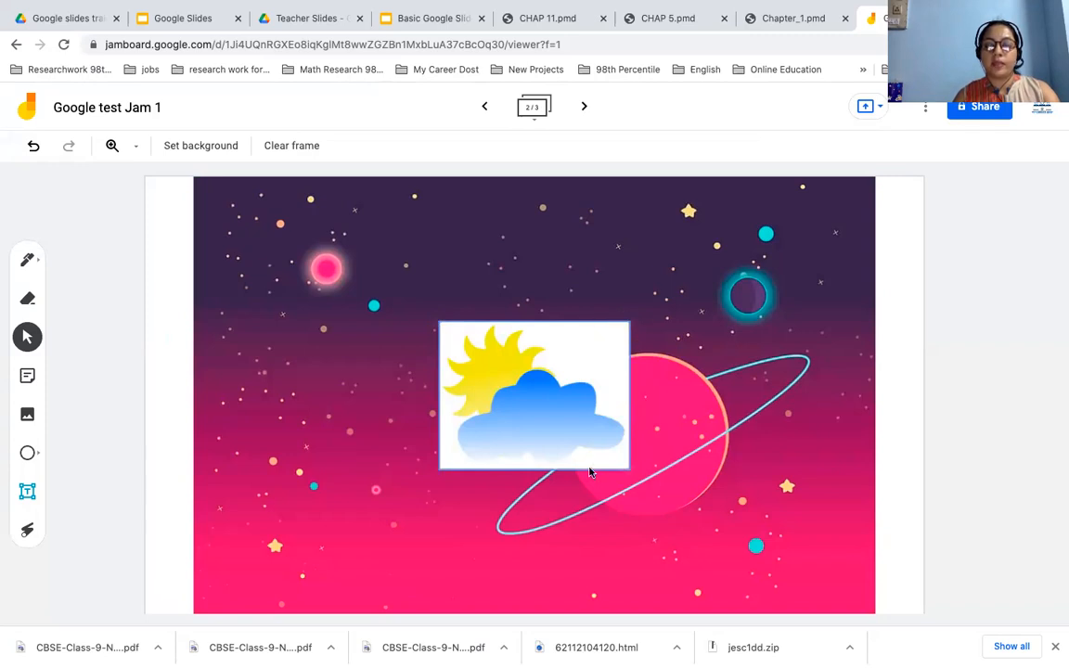
left_click_drag(631, 469, 545, 415)
left_click_drag(511, 372, 298, 384)
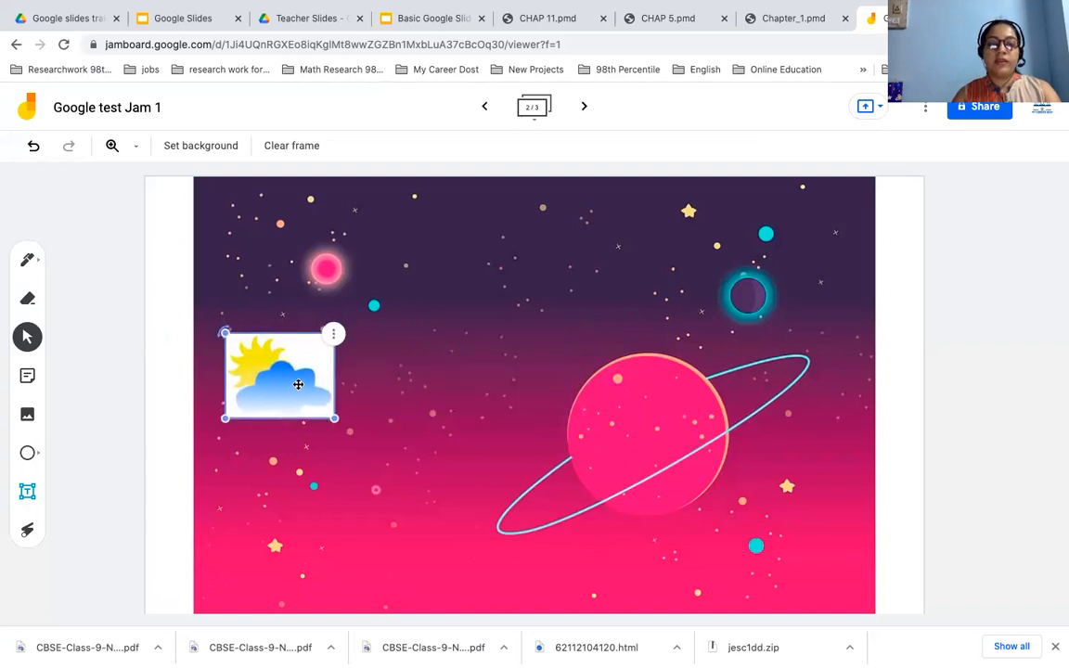
left_click(765, 312)
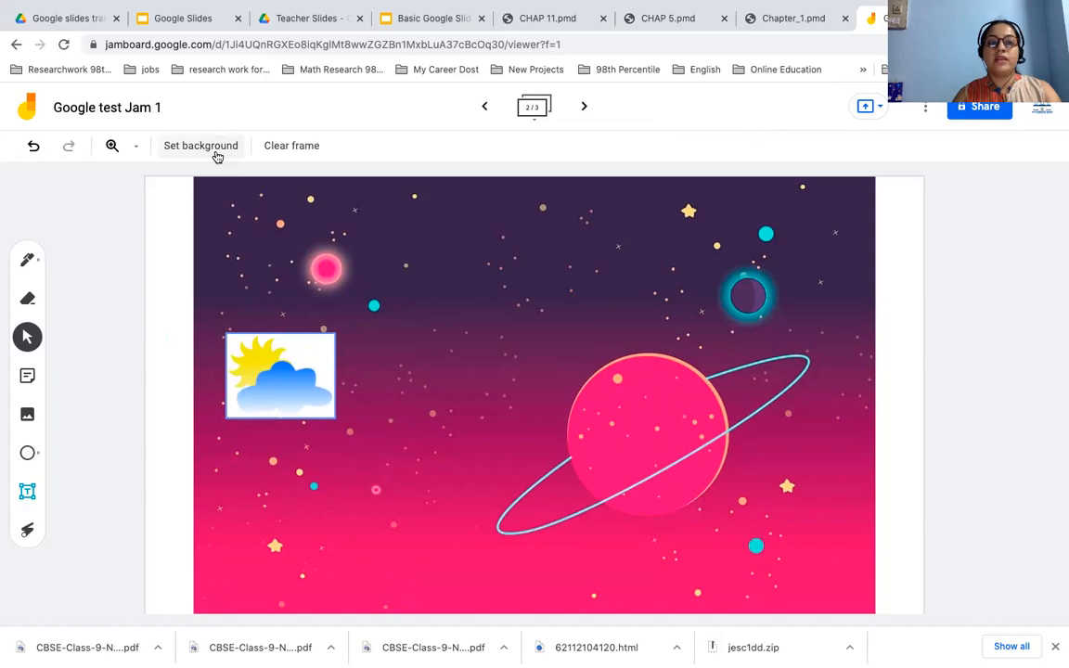
Insert the yellow sun with triangular rays from the "weather icon" Google image results
left_click(28, 420)
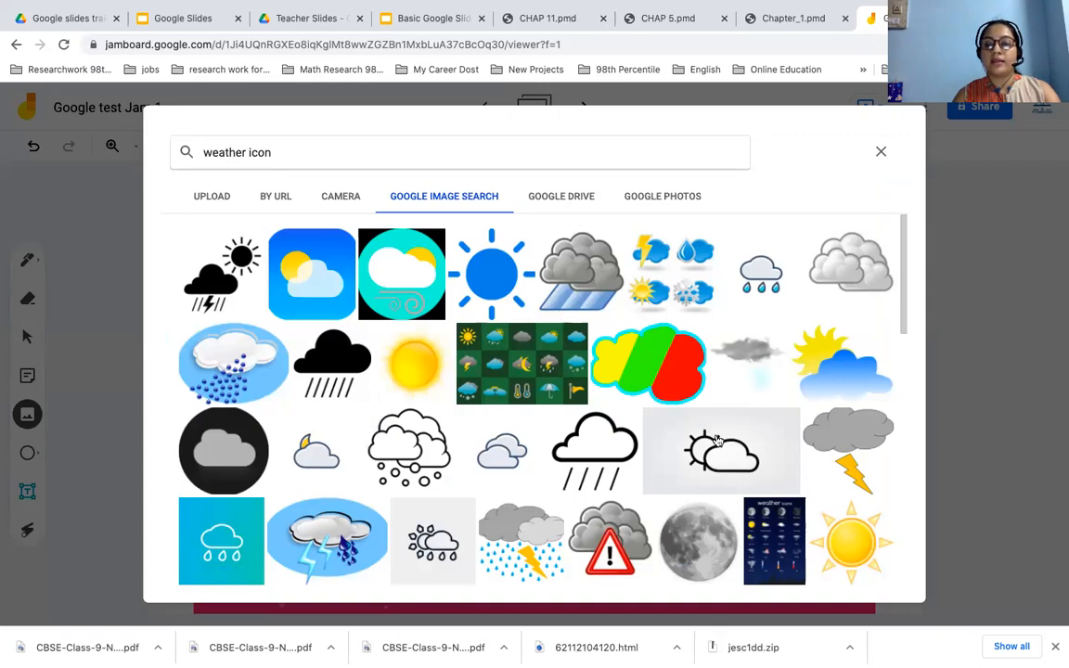
scroll(718, 440, "down", 2)
scroll(718, 440, "down", 1)
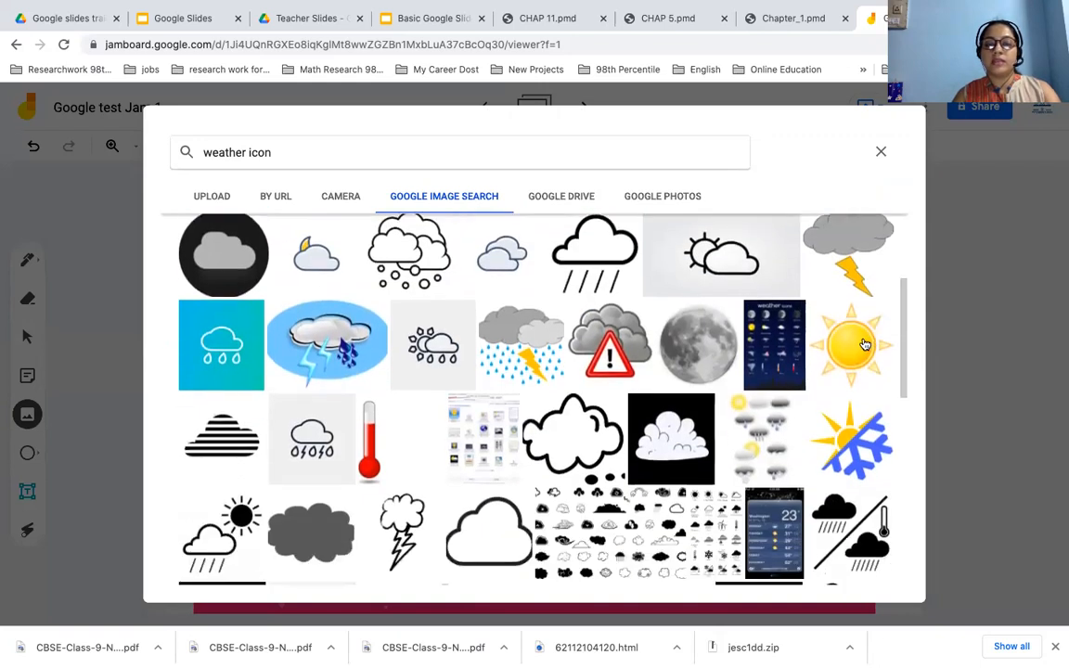
left_click(856, 370)
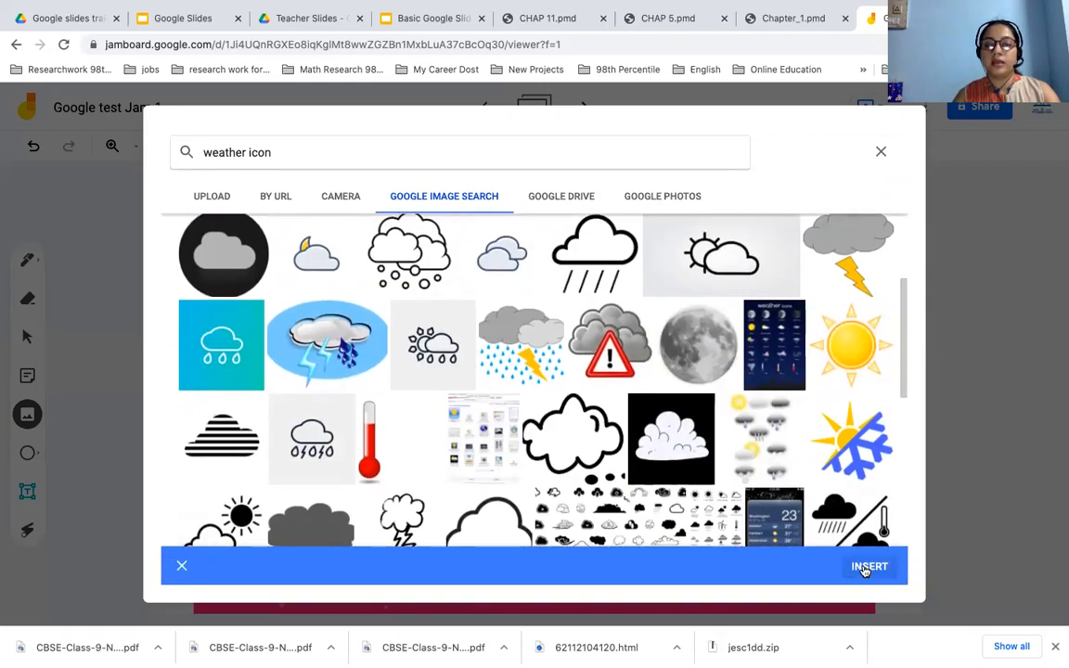
left_click(866, 566)
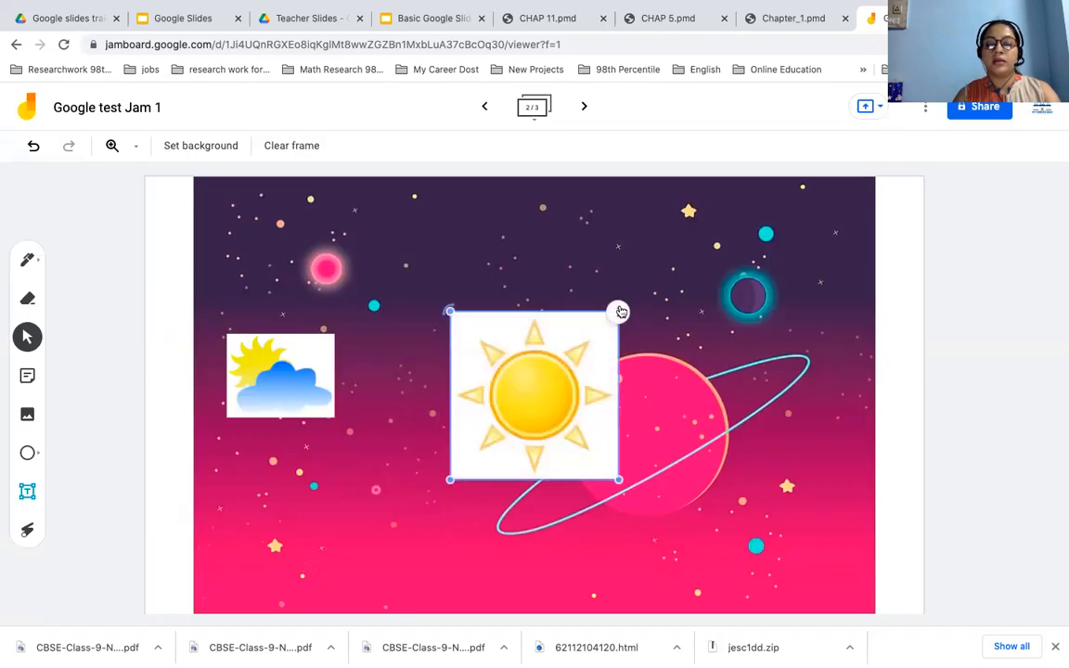
Shrink the sun image and place it directly below the sun-and-cloud image
left_click(621, 315)
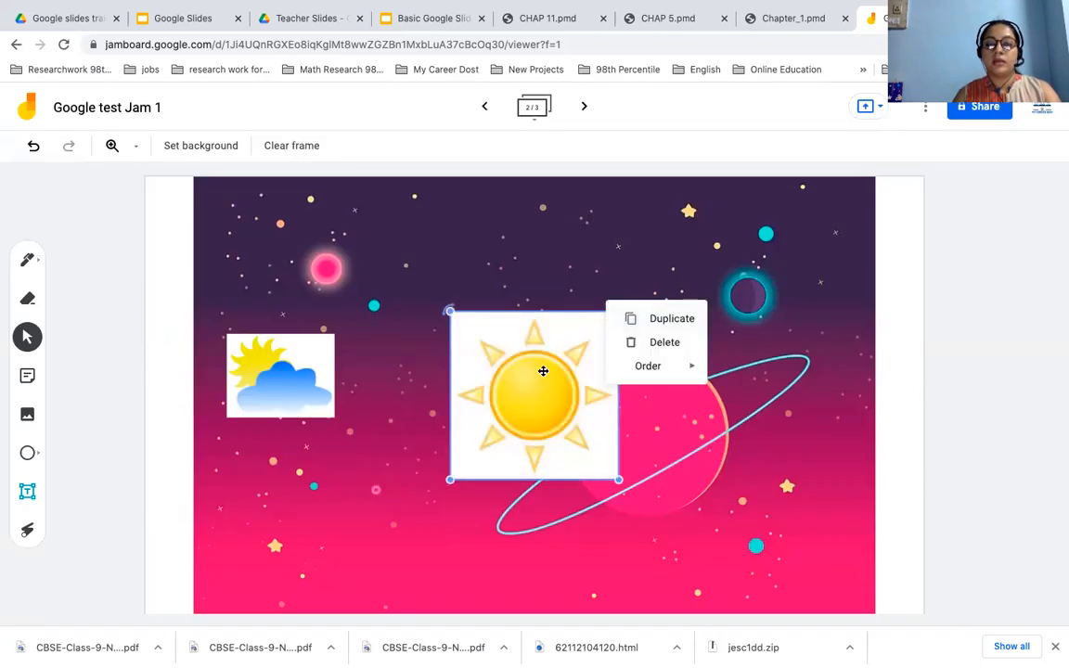
left_click(548, 394)
left_click_drag(617, 480, 549, 409)
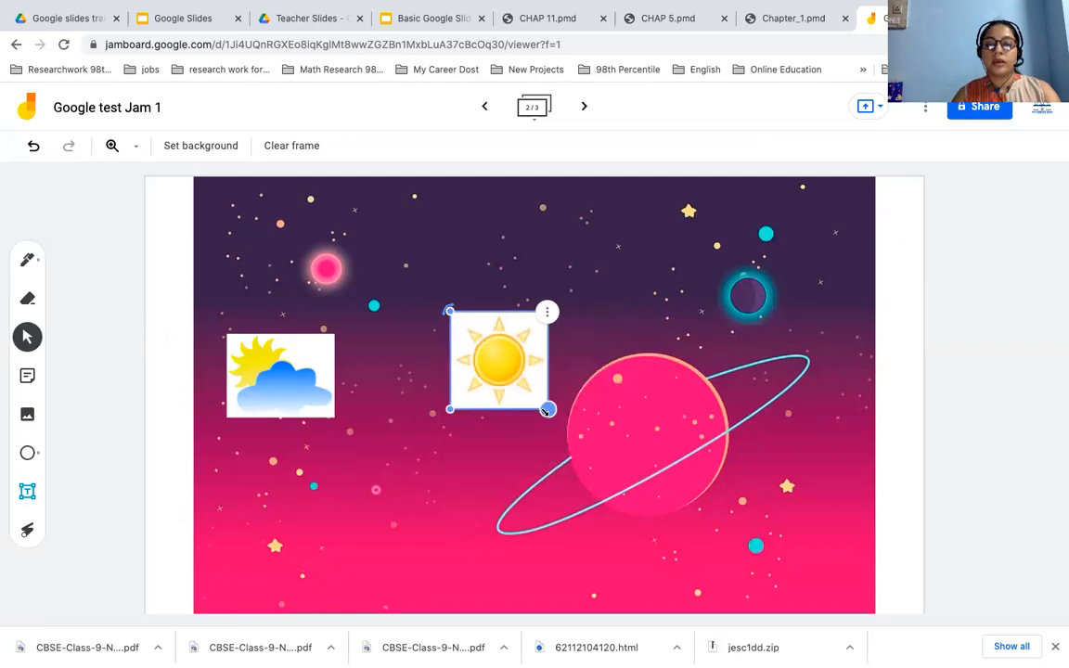
left_click_drag(473, 385, 271, 488)
left_click(441, 465)
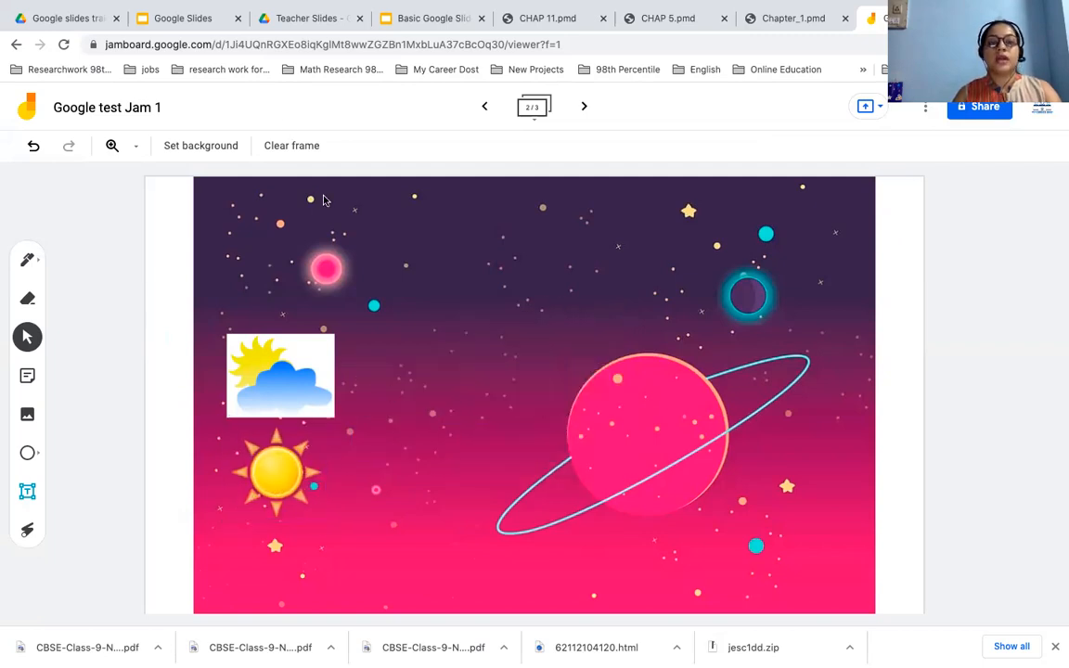
Insert the storm cloud with lightning and raindrops on a blue oval, shrink it and place it below the sun
left_click(28, 418)
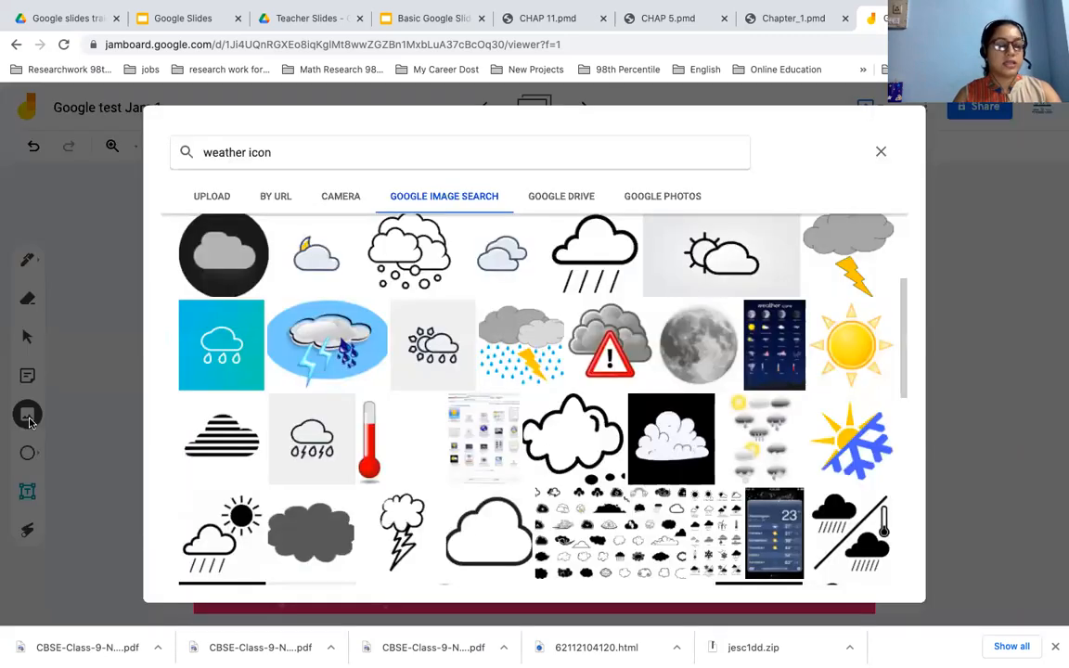
left_click(304, 359)
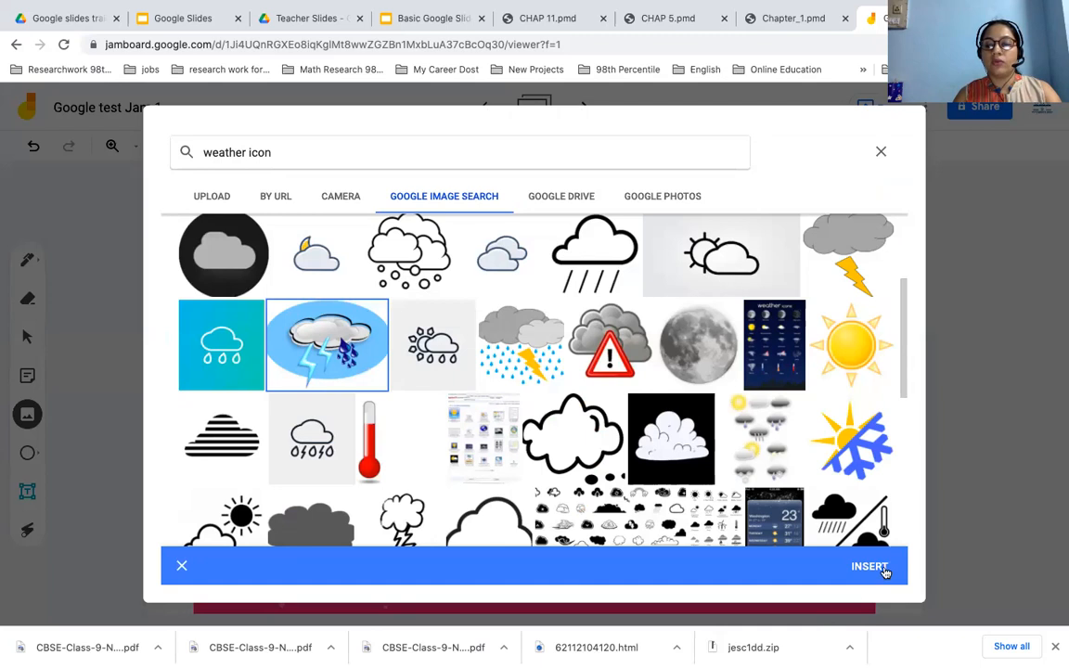
left_click(870, 567)
left_click(618, 460)
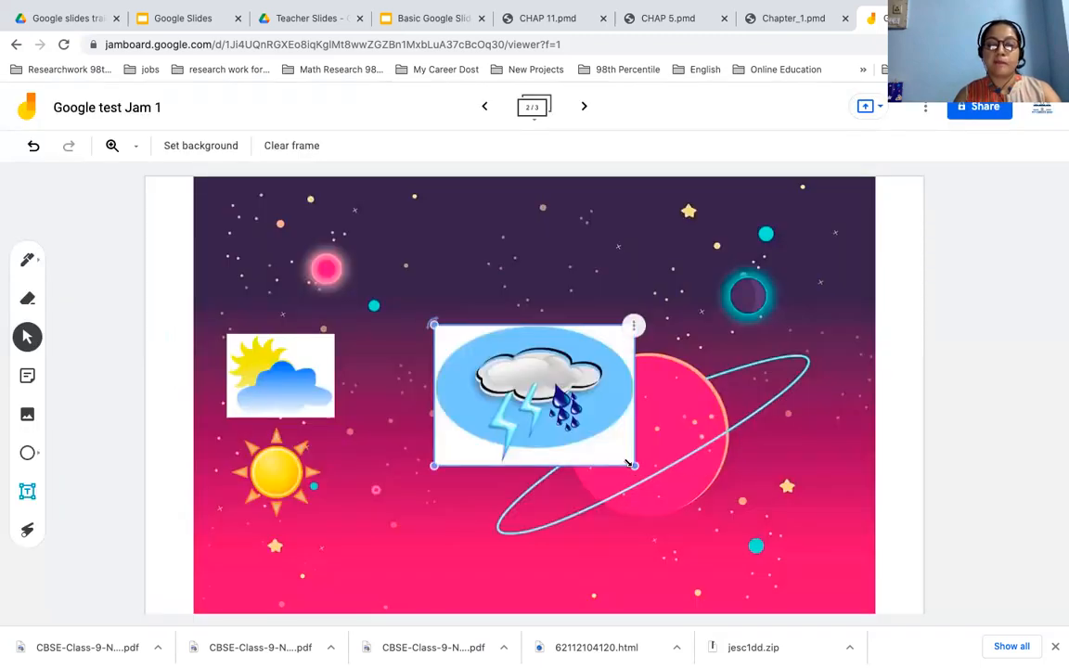
left_click_drag(634, 465, 306, 575)
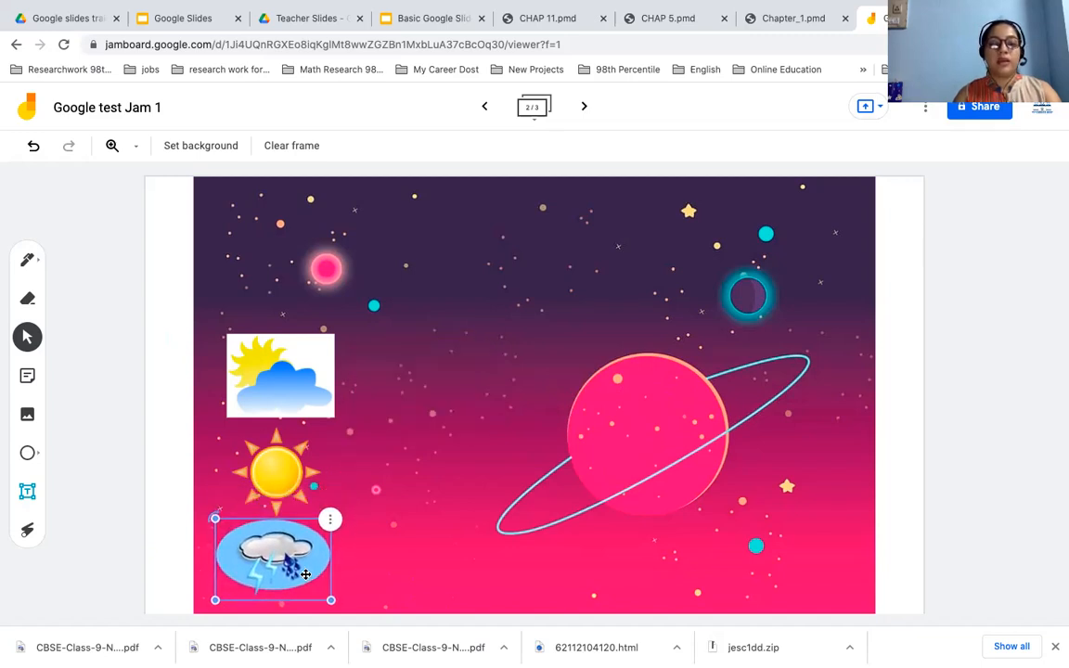
Search Google images for "snow" and insert the photo of a snowy fir tree in front of mountains
left_click(27, 414)
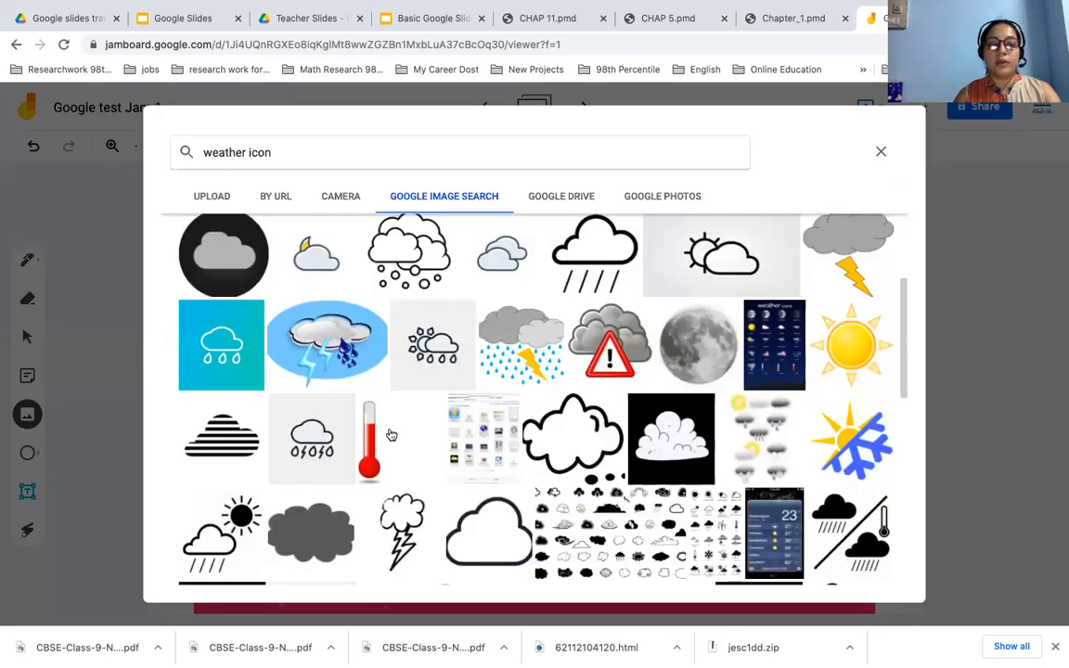
scroll(390, 435, "down", 3)
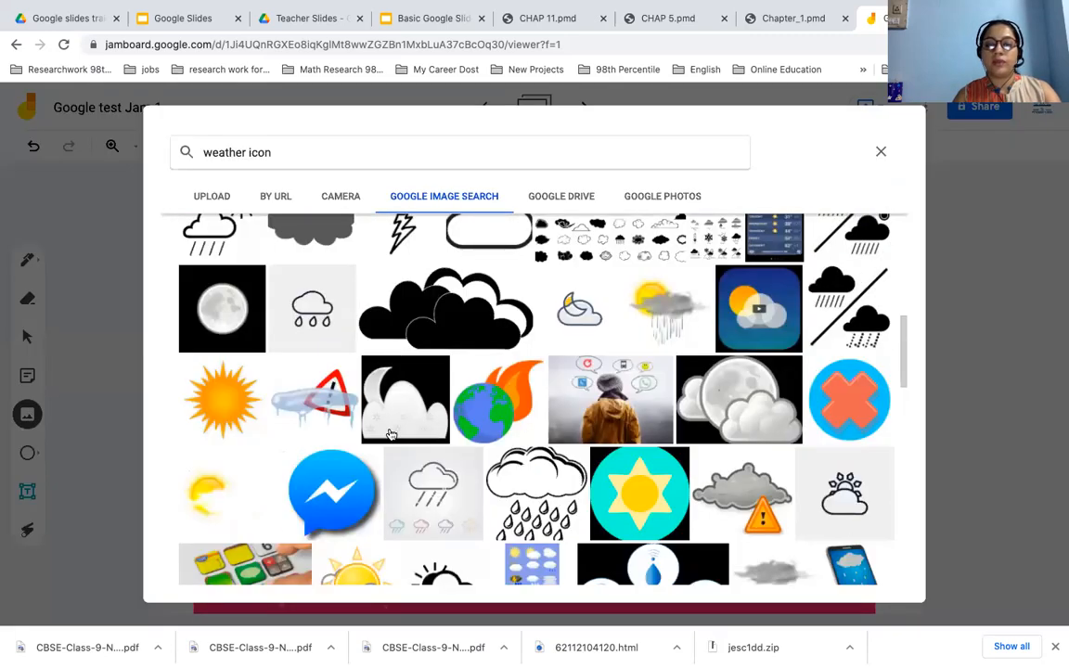
scroll(391, 435, "up", 5)
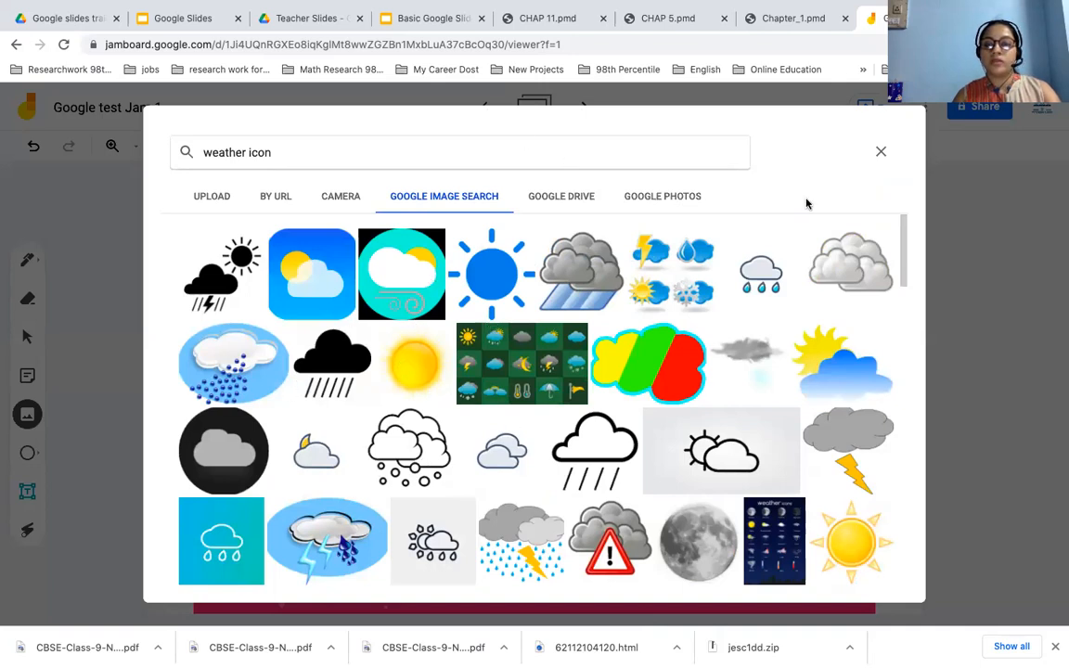
left_click(463, 155)
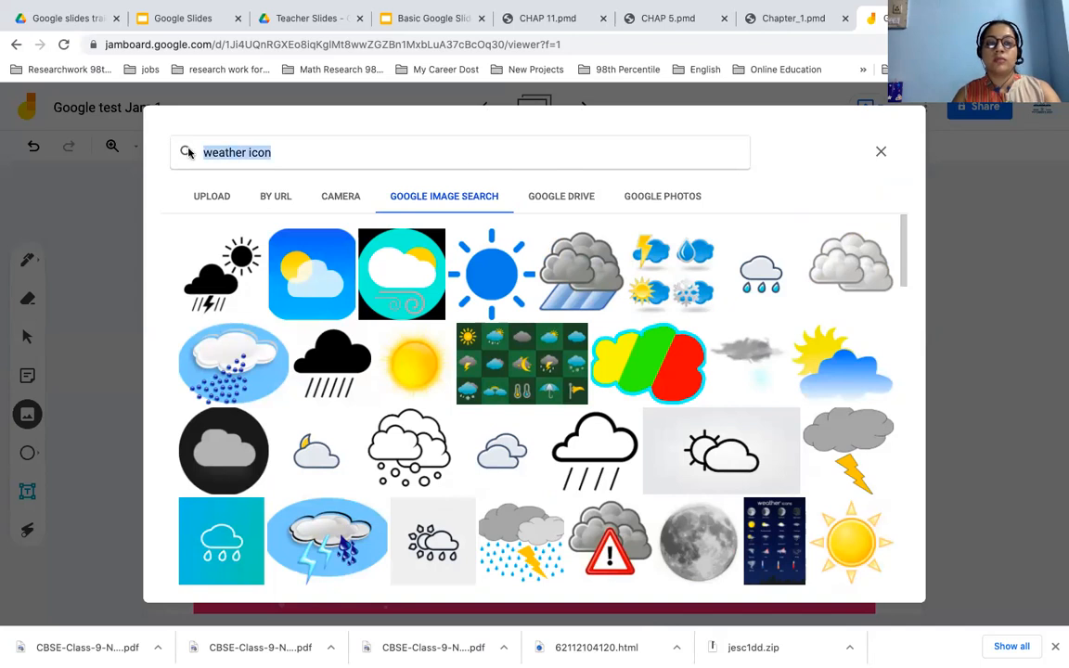
type("snao")
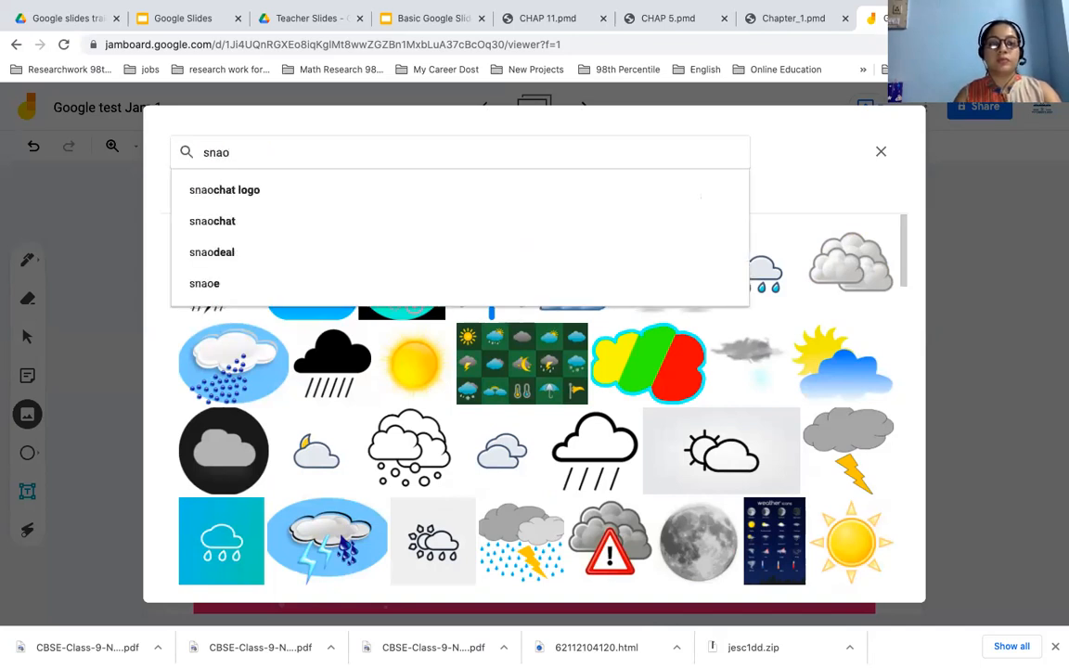
key("BackSpace")
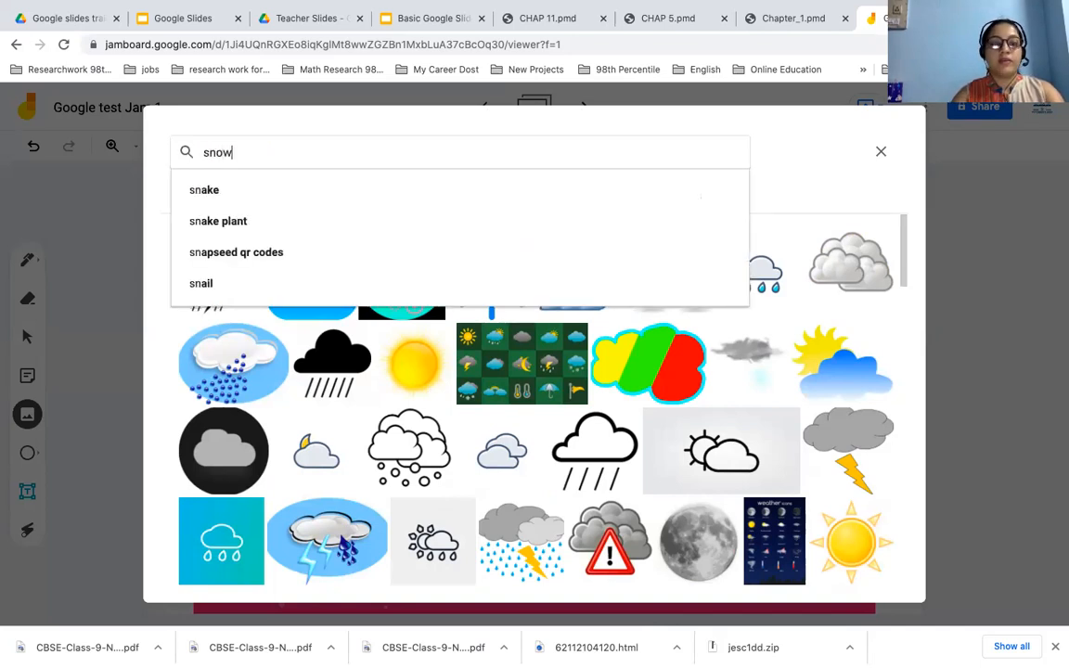
key("Return")
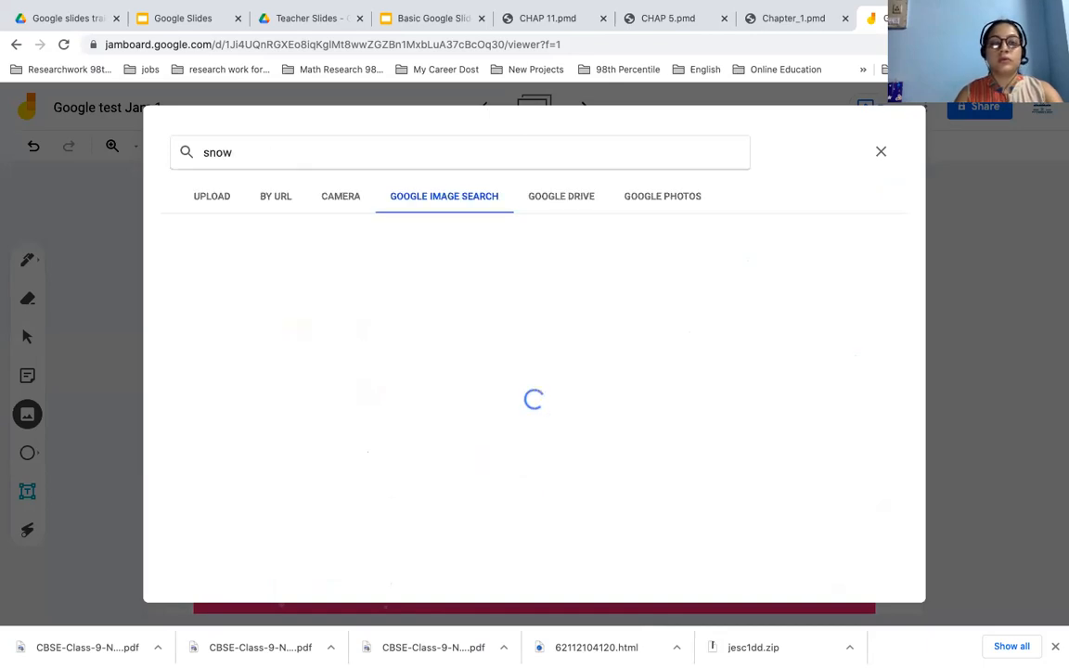
scroll(524, 408, "down", 10)
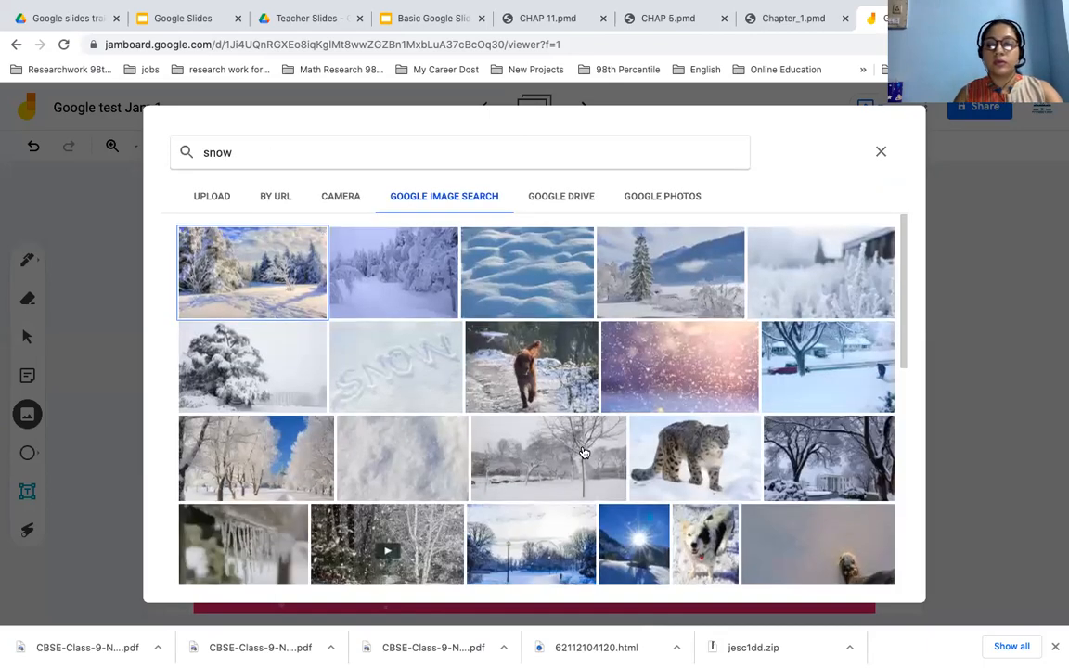
scroll(557, 390, "up", 10)
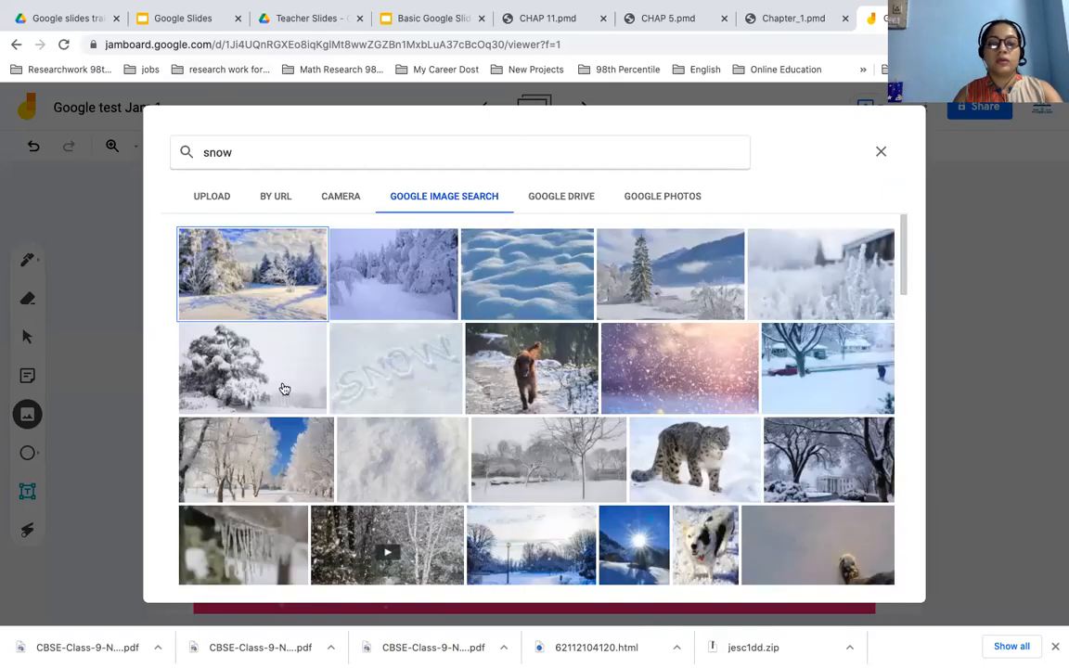
left_click(640, 251)
left_click(880, 568)
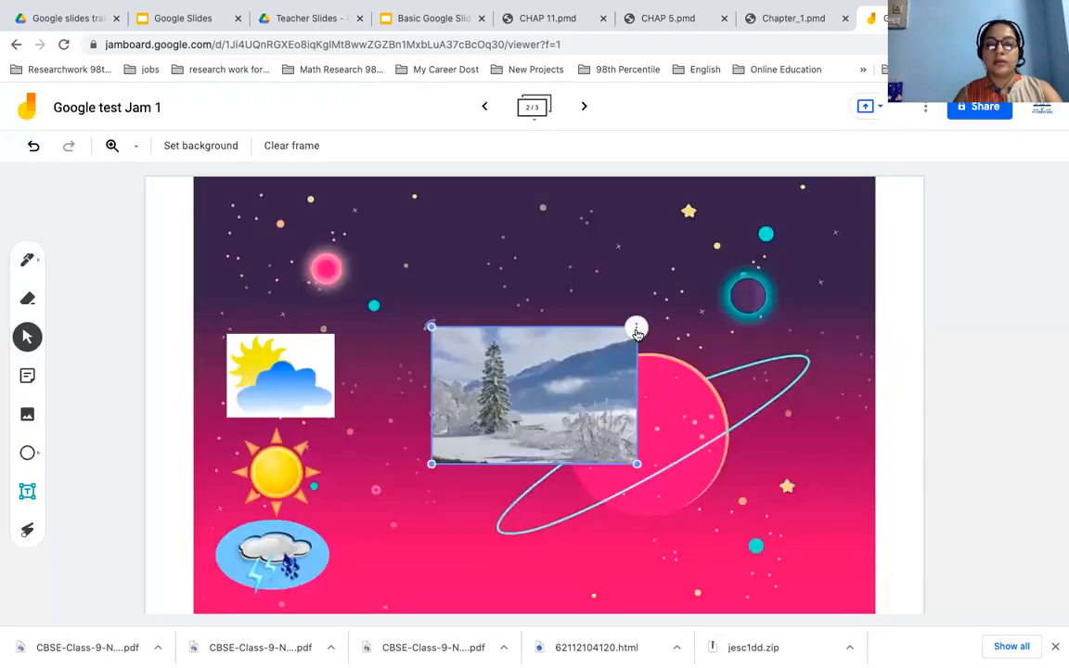
Shrink the snow photo and place it directly above the sun-and-cloud image
left_click(637, 329)
left_click(573, 368)
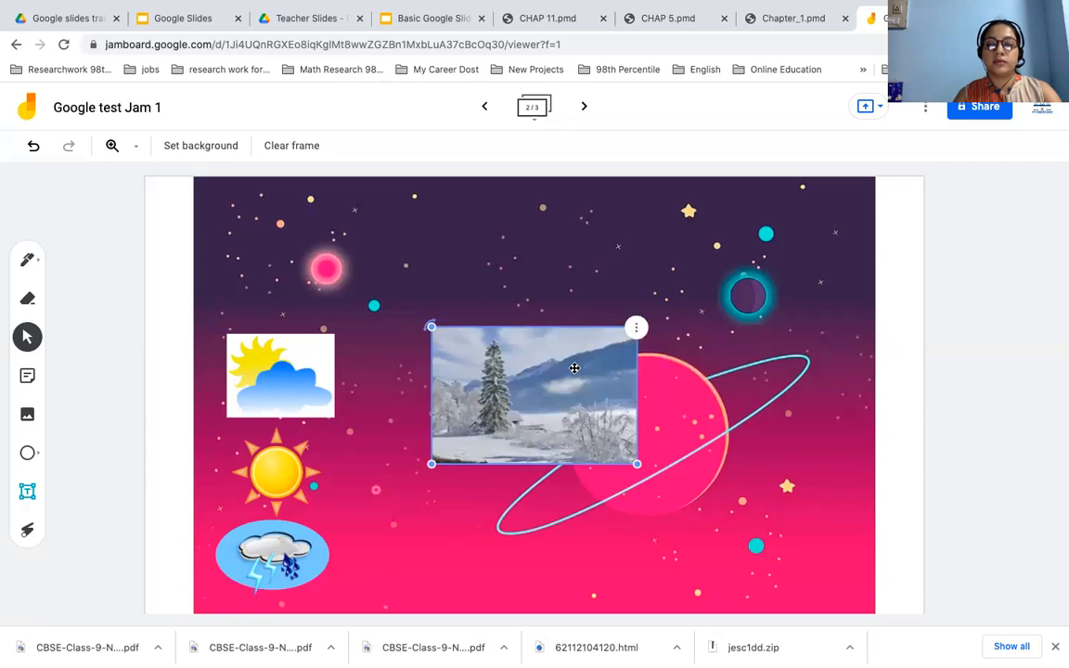
left_click_drag(637, 463, 304, 278)
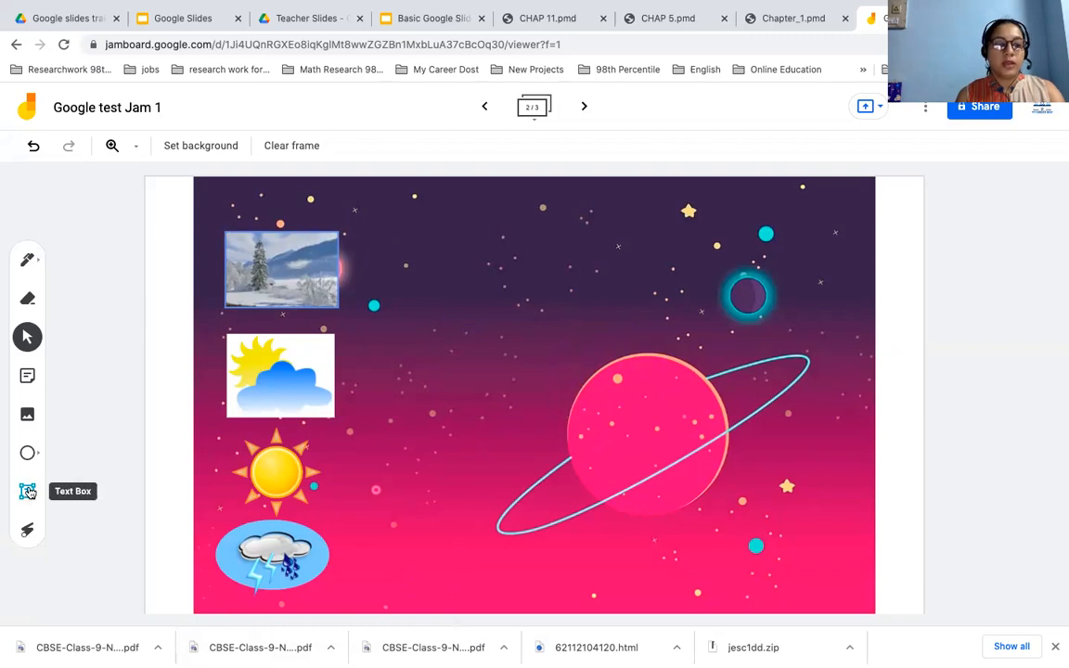
Insert the sun and red thermometer picture from a "temperature thermometer" image search, shrunk and placed in the space background's lower-right corner
left_click(27, 414)
left_click_drag(306, 148, 163, 151)
type("temperature")
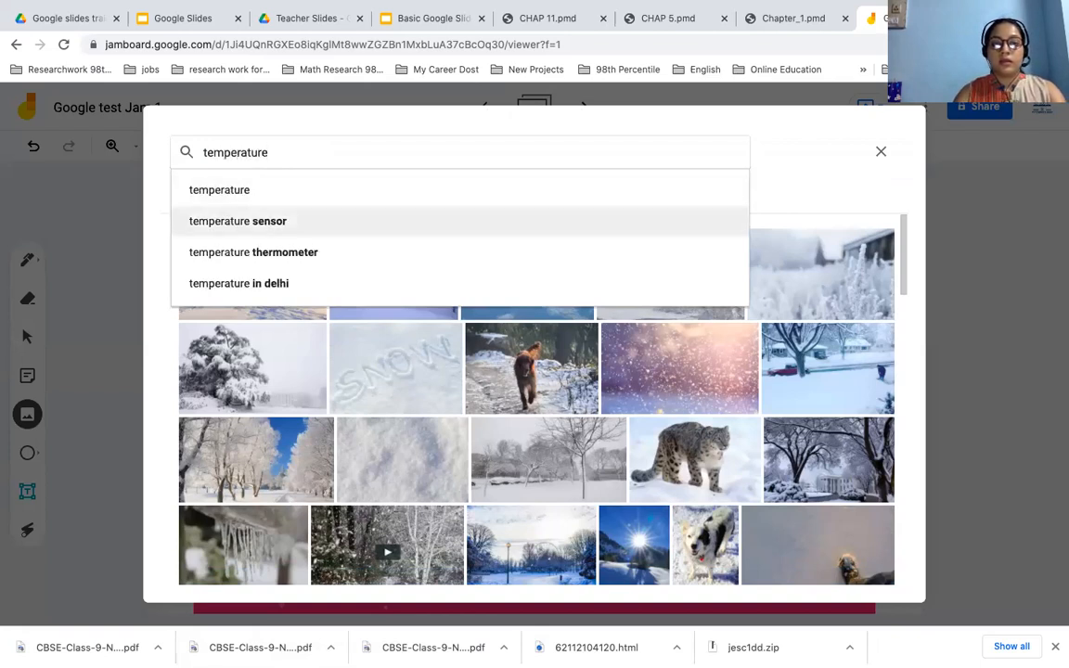
left_click(272, 252)
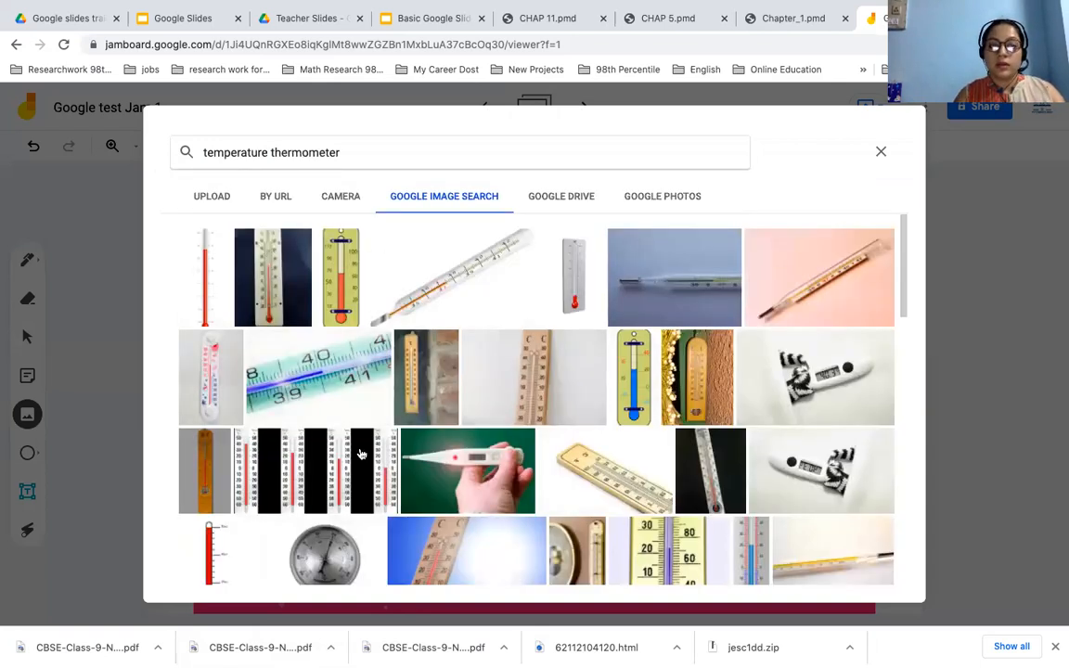
scroll(473, 438, "down", 10)
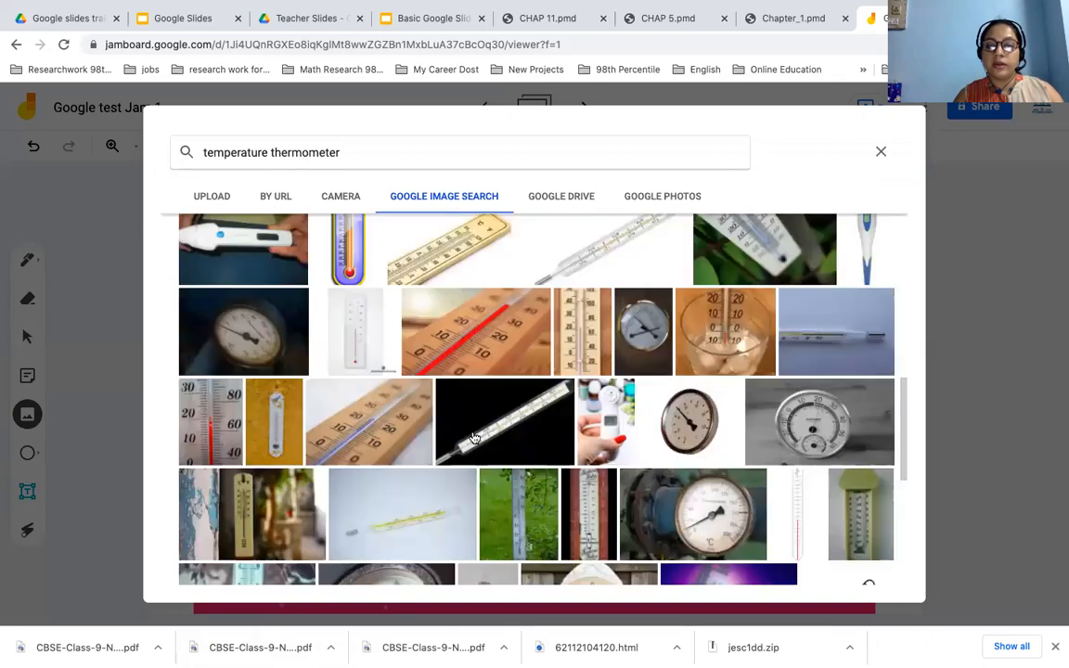
scroll(473, 438, "down", 3)
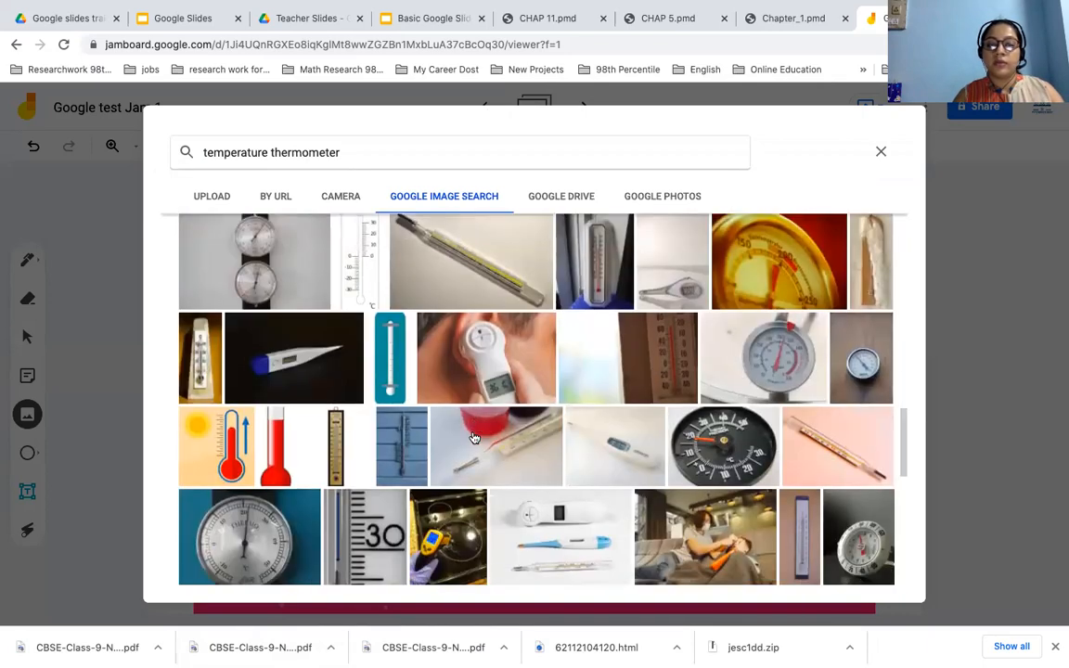
left_click(212, 457)
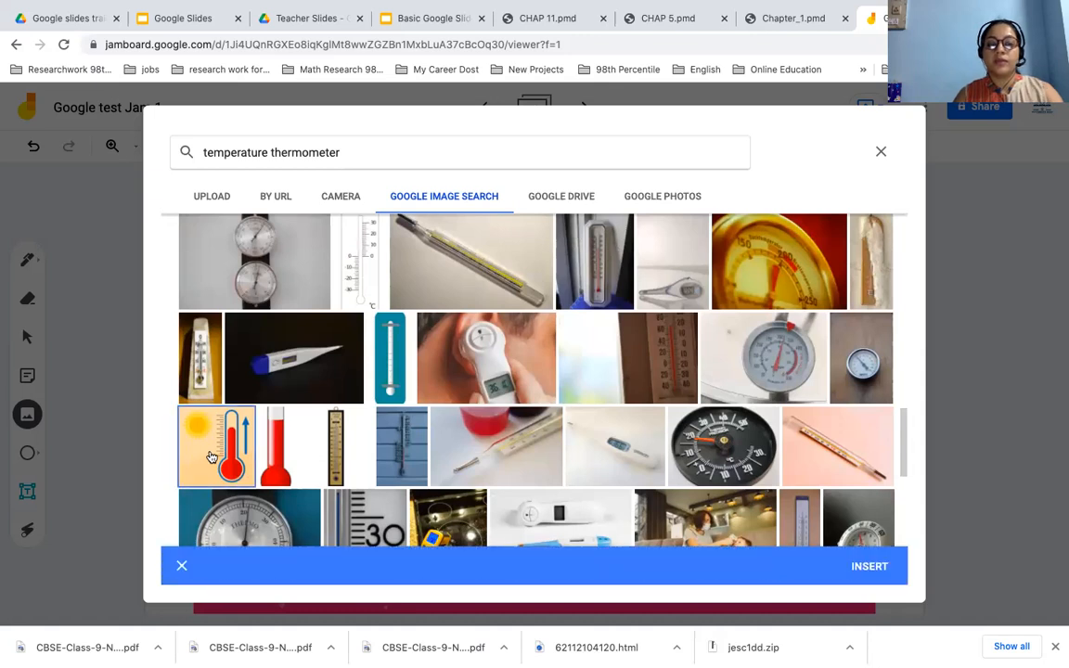
left_click(870, 566)
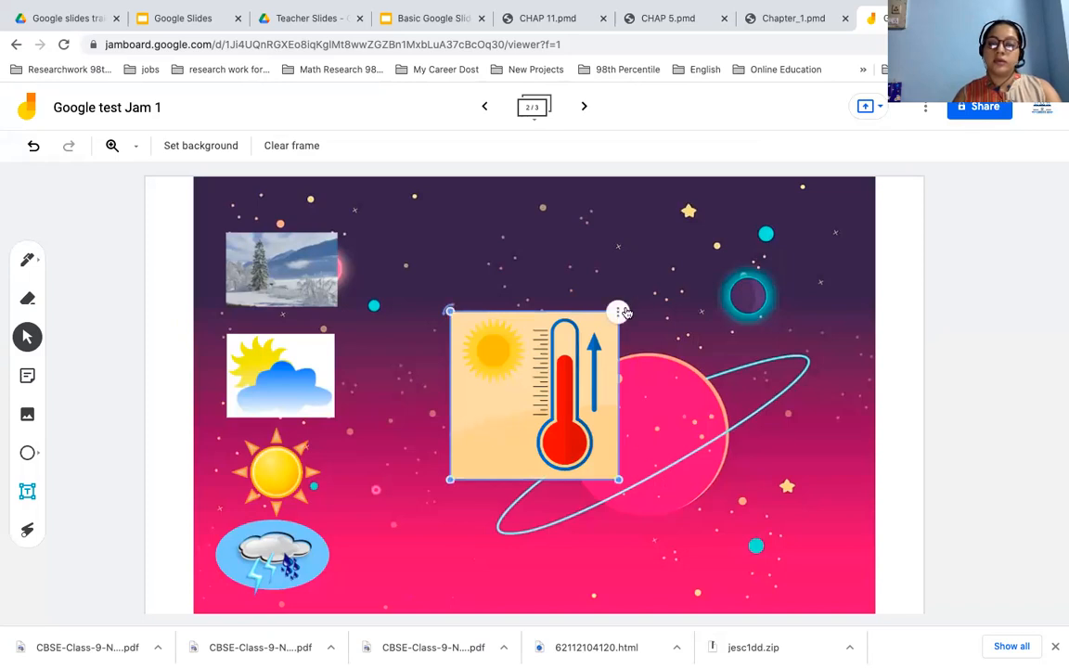
left_click_drag(619, 480, 547, 440)
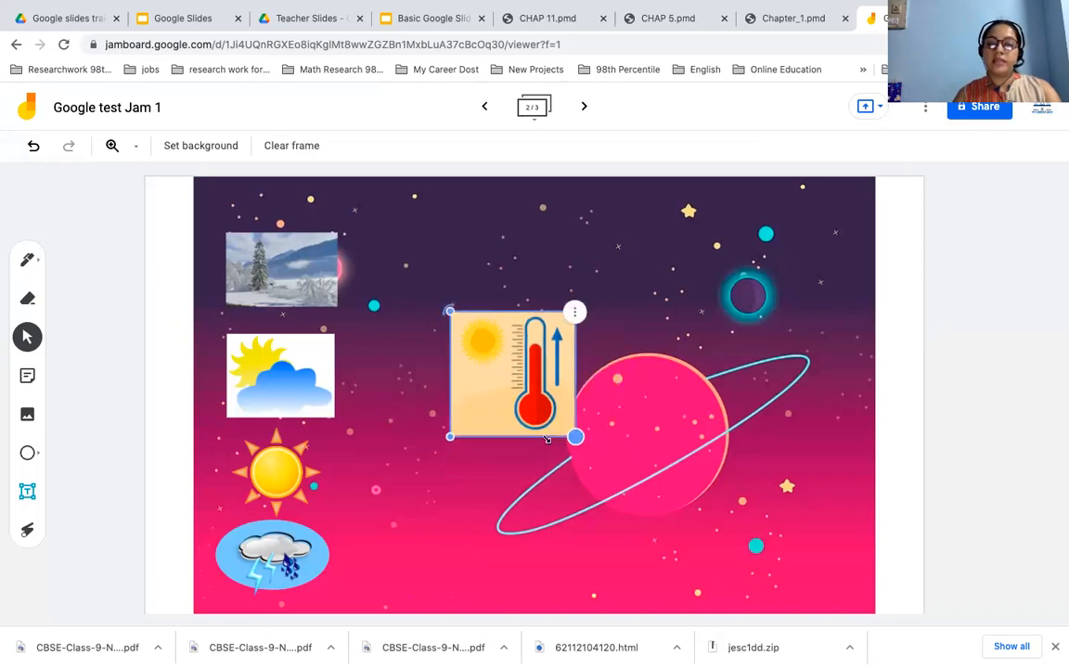
left_click_drag(499, 384, 778, 533)
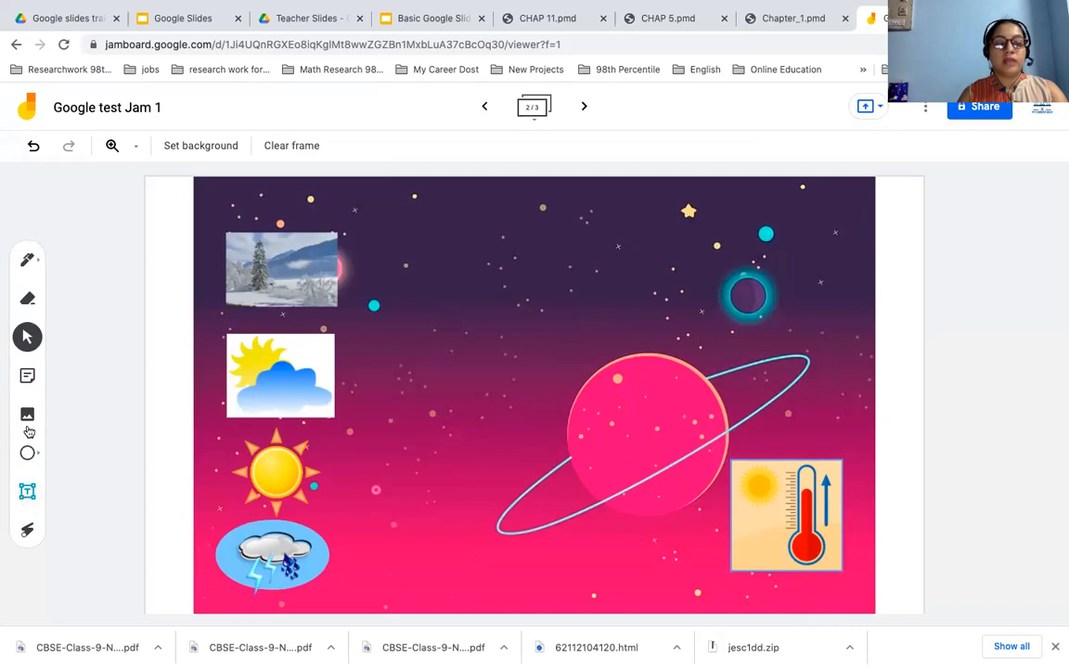
Add a yellow sticky note reading "MONDAY" to the space frame
left_click(28, 377)
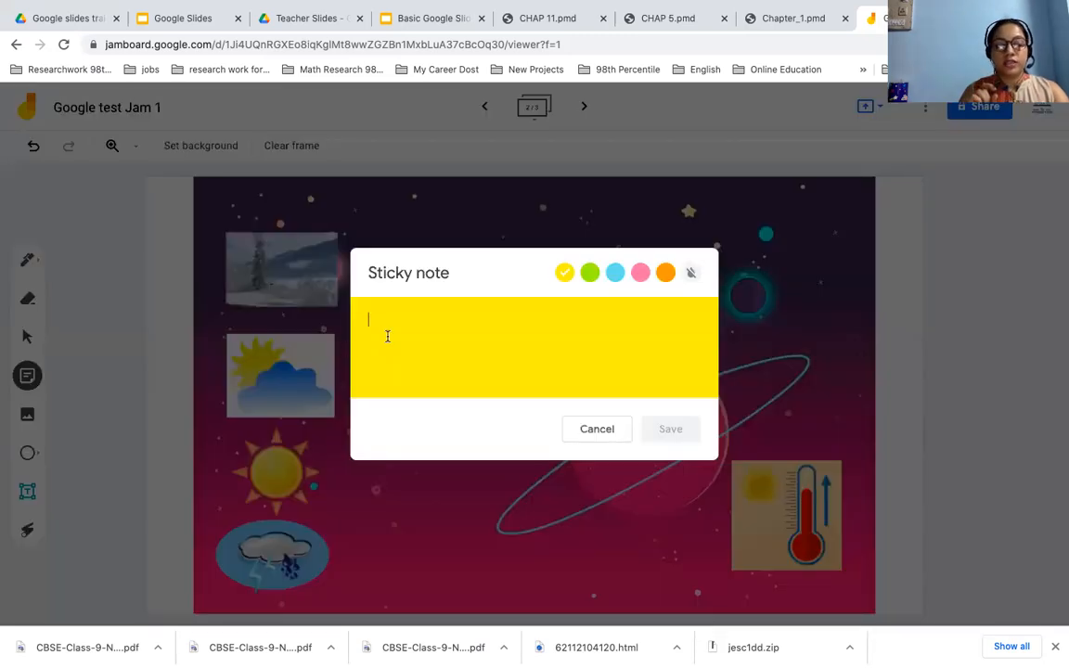
type("Sunday")
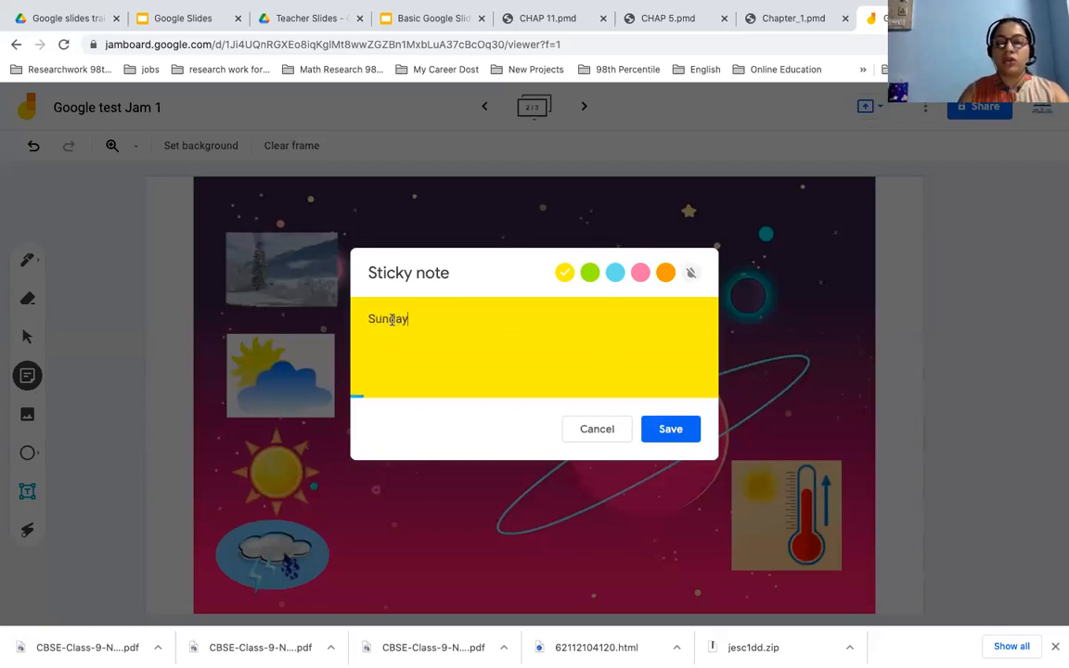
double_click(391, 319)
type("MMONDAY")
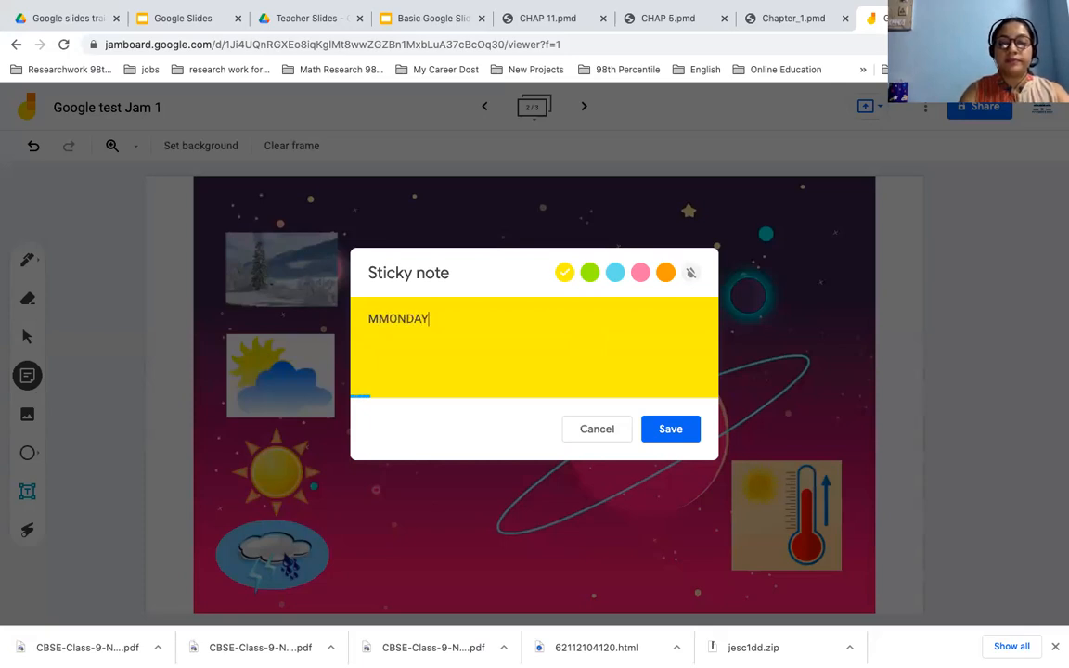
key("BackSpace")
key("BackSpace")
key("BackSpace")
key("BackSpace")
key("BackSpace")
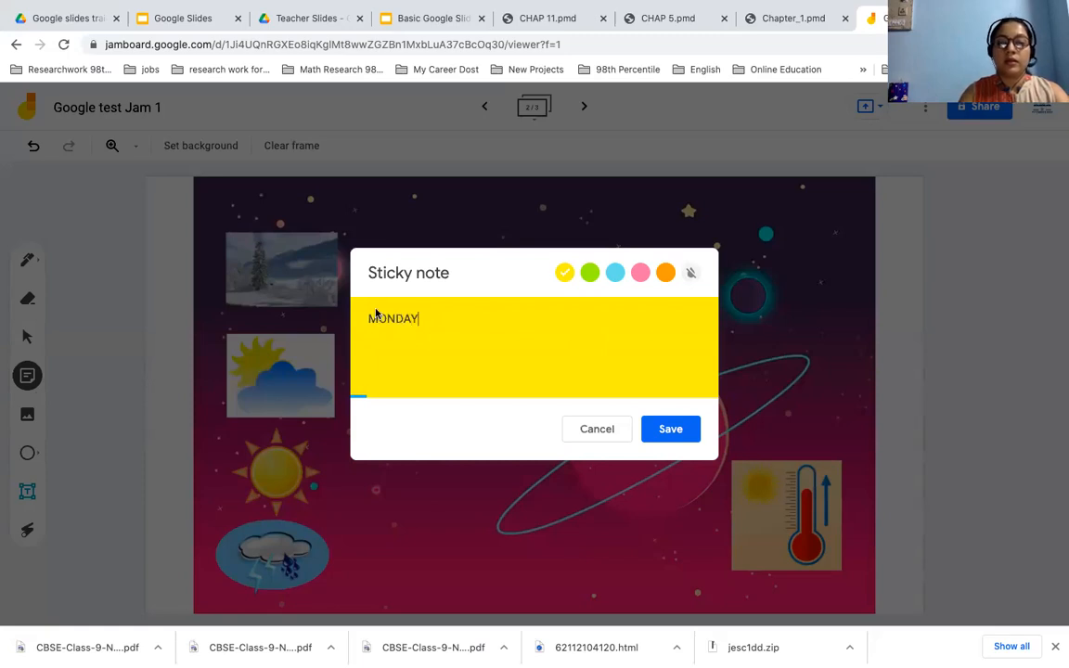
left_click(670, 429)
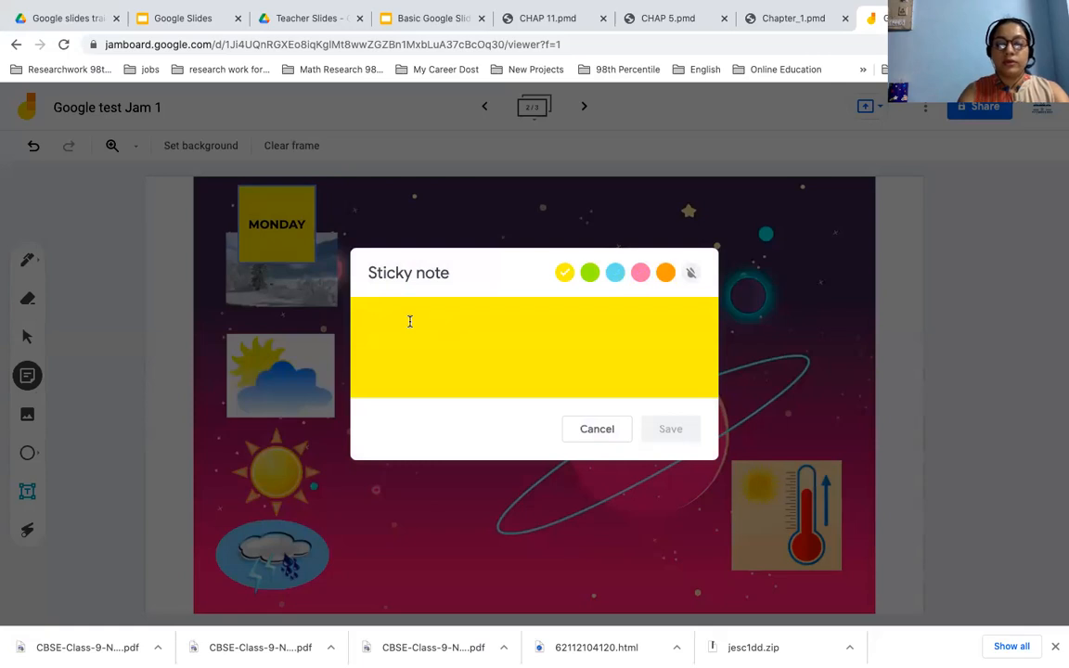
Add two more yellow sticky notes reading "TUESDAY" and "WEDNESDAY"
type("TUESDAY")
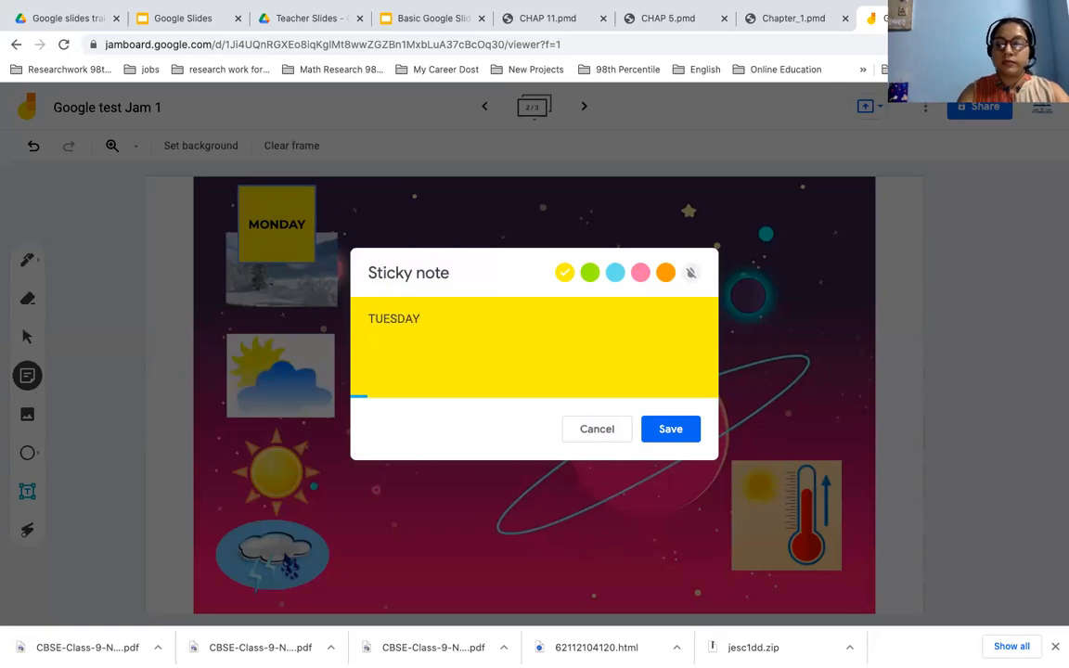
left_click(655, 428)
type("WEDNESDAY")
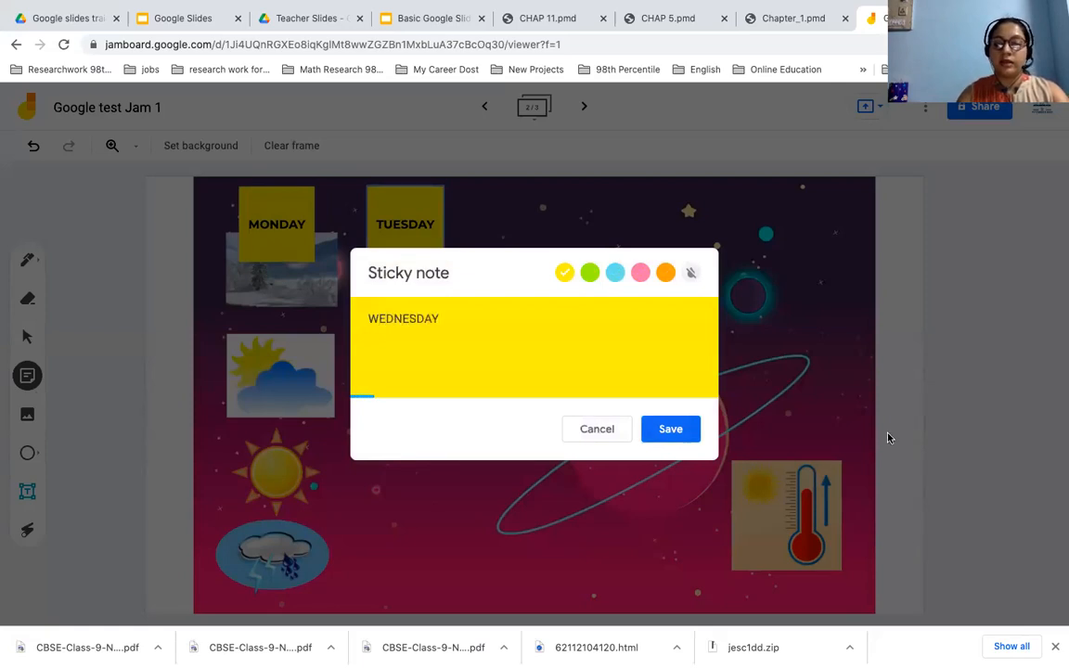
left_click(688, 430)
Add yellow sticky notes reading "THURSDAY" and "FRIDAY", and finish adding notes without a Saturday one
type("T")
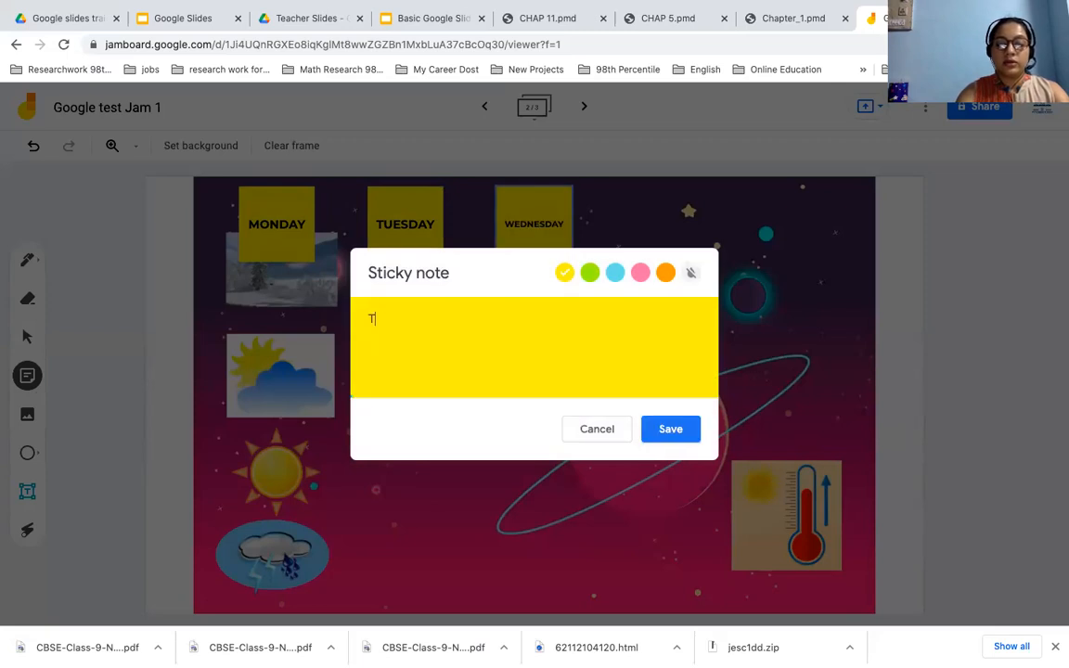
type("HURSDAY")
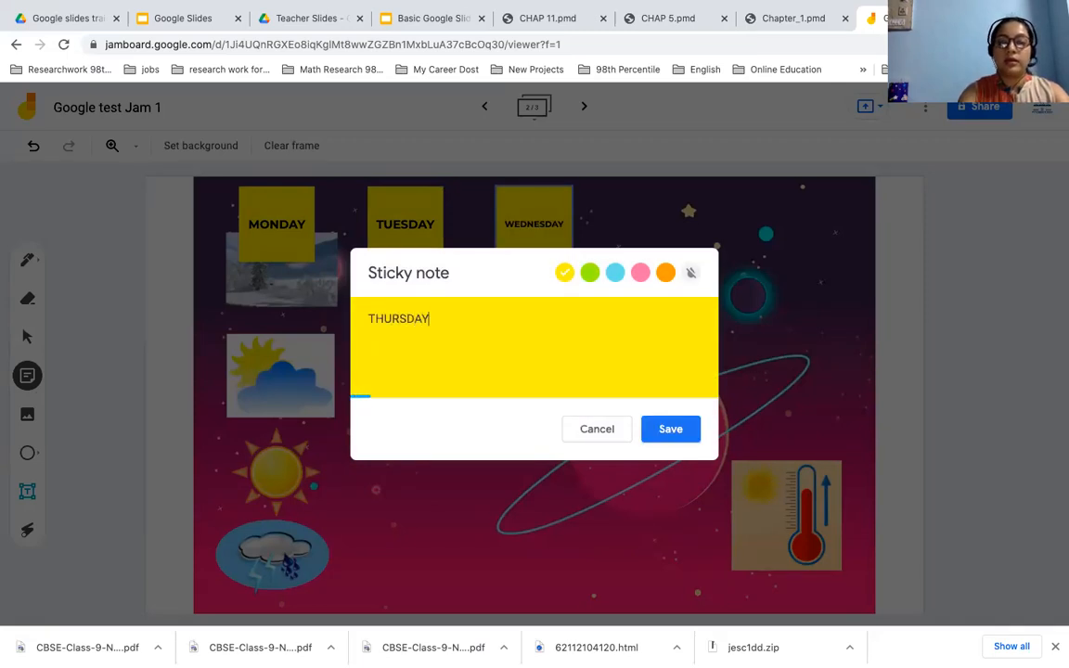
left_click(687, 430)
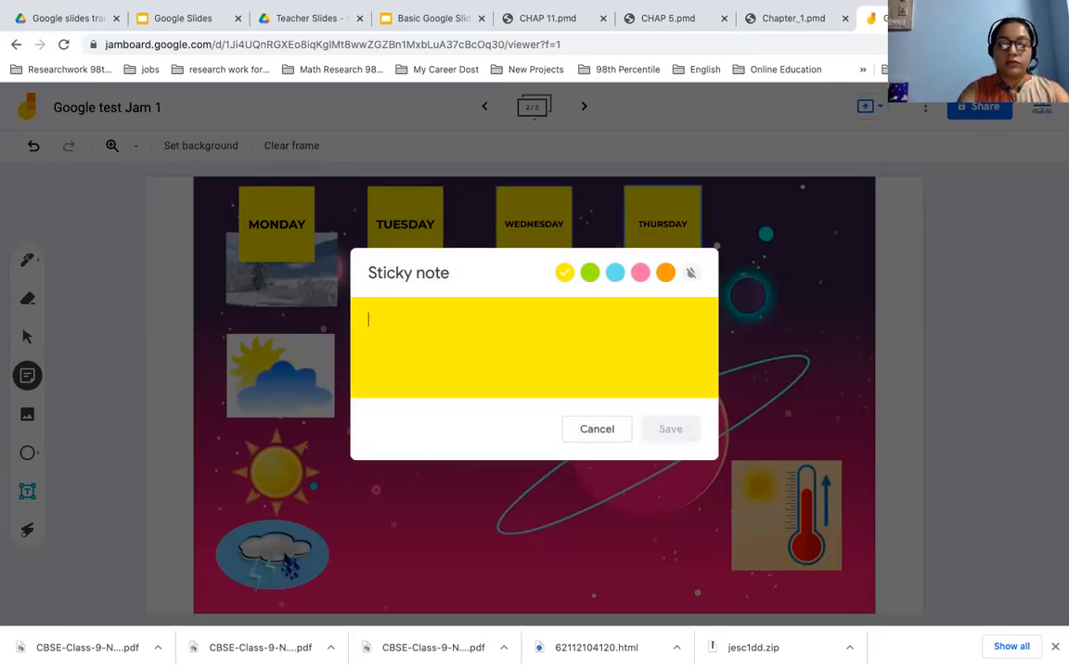
type("FRIDAY")
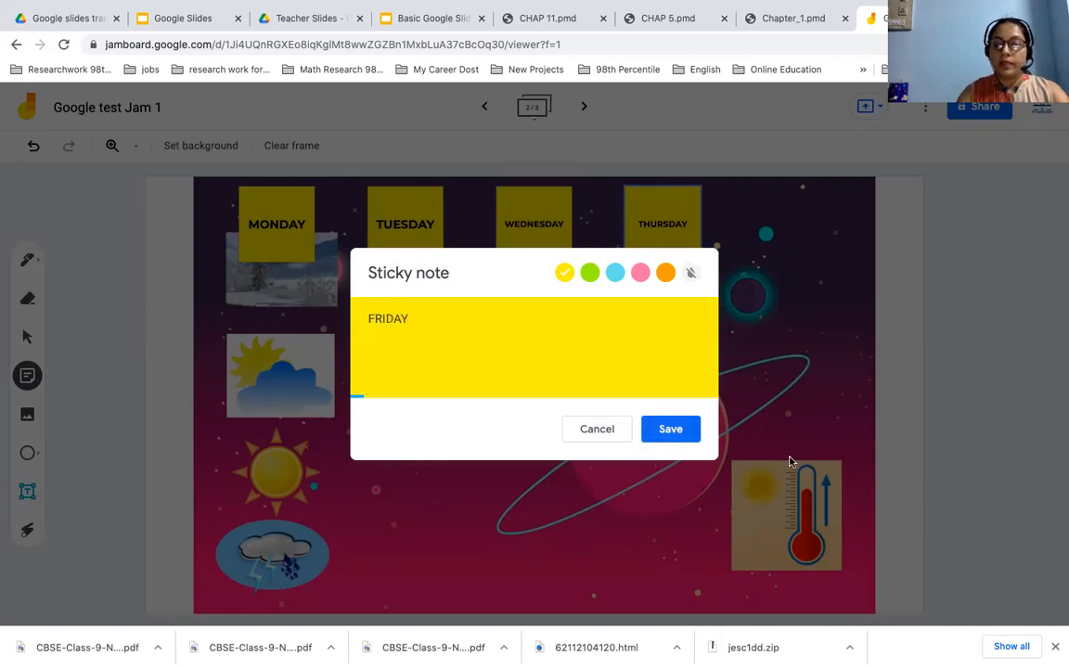
left_click(688, 434)
type("SA")
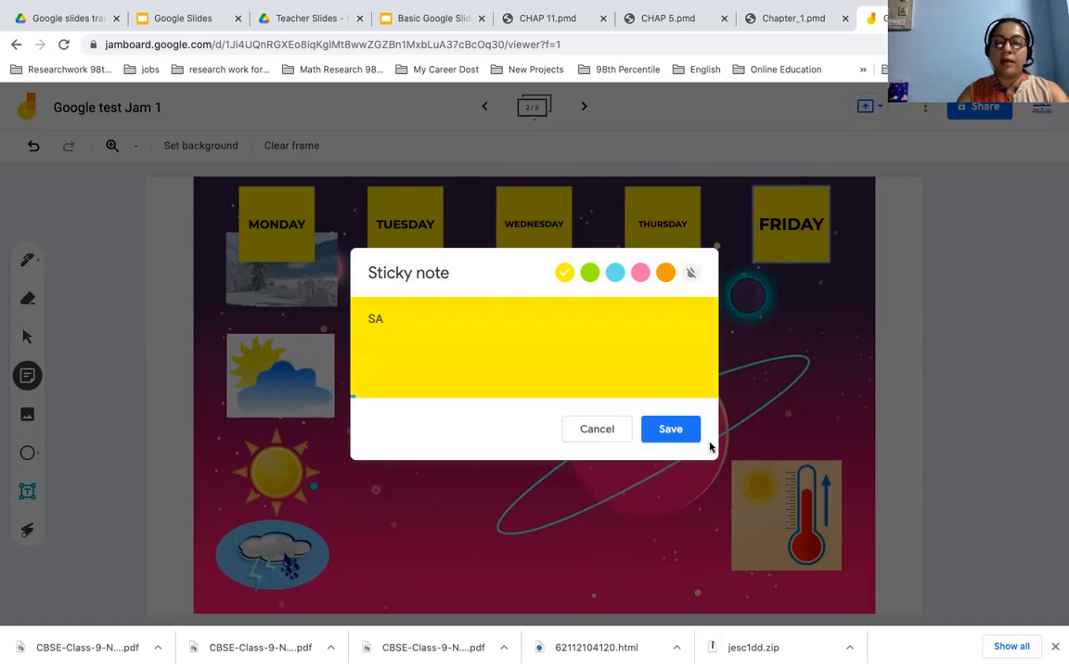
left_click(592, 429)
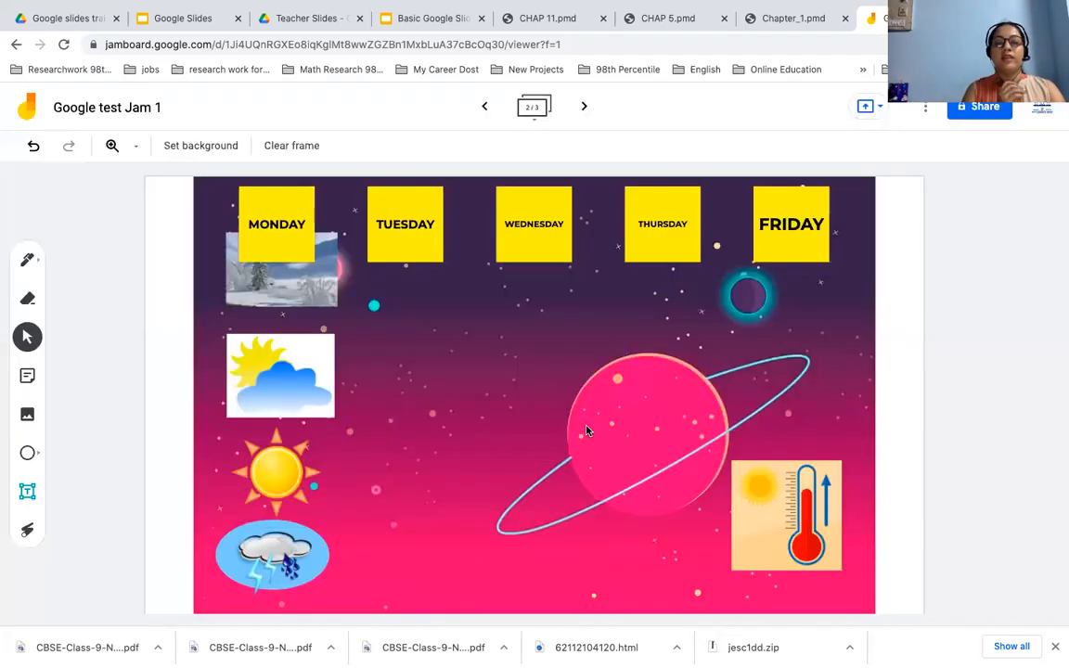
Move the storm cloud and sun images slightly lower on the space frame
left_click(281, 522)
mouse_move(281, 523)
left_mouse_down()
mouse_move(276, 542)
mouse_move(271, 535)
left_mouse_up()
left_click(275, 469)
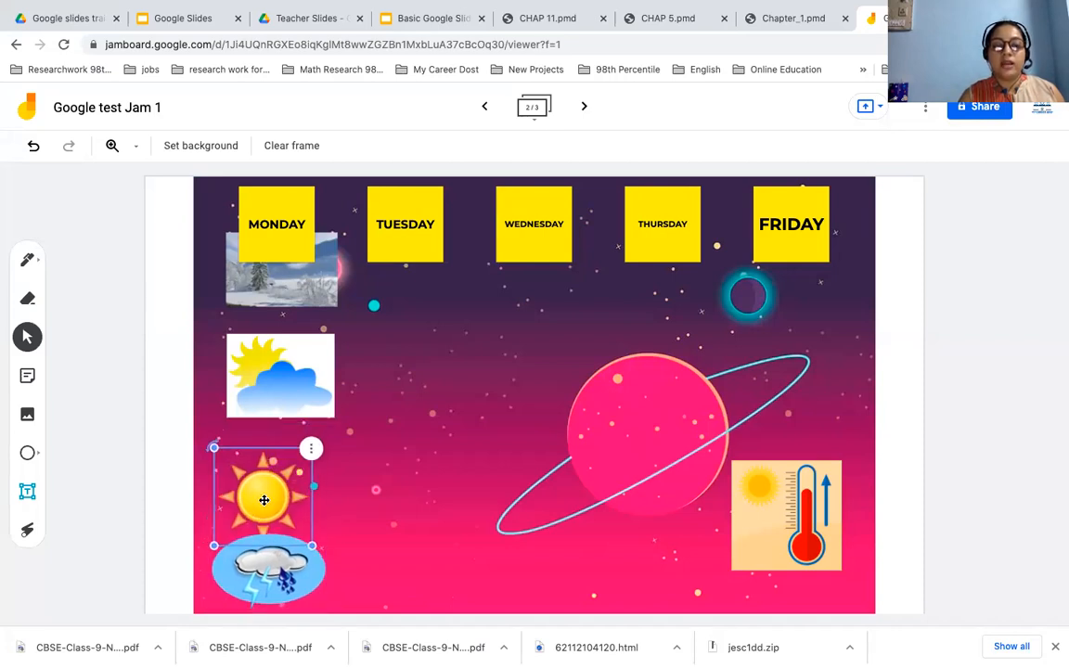